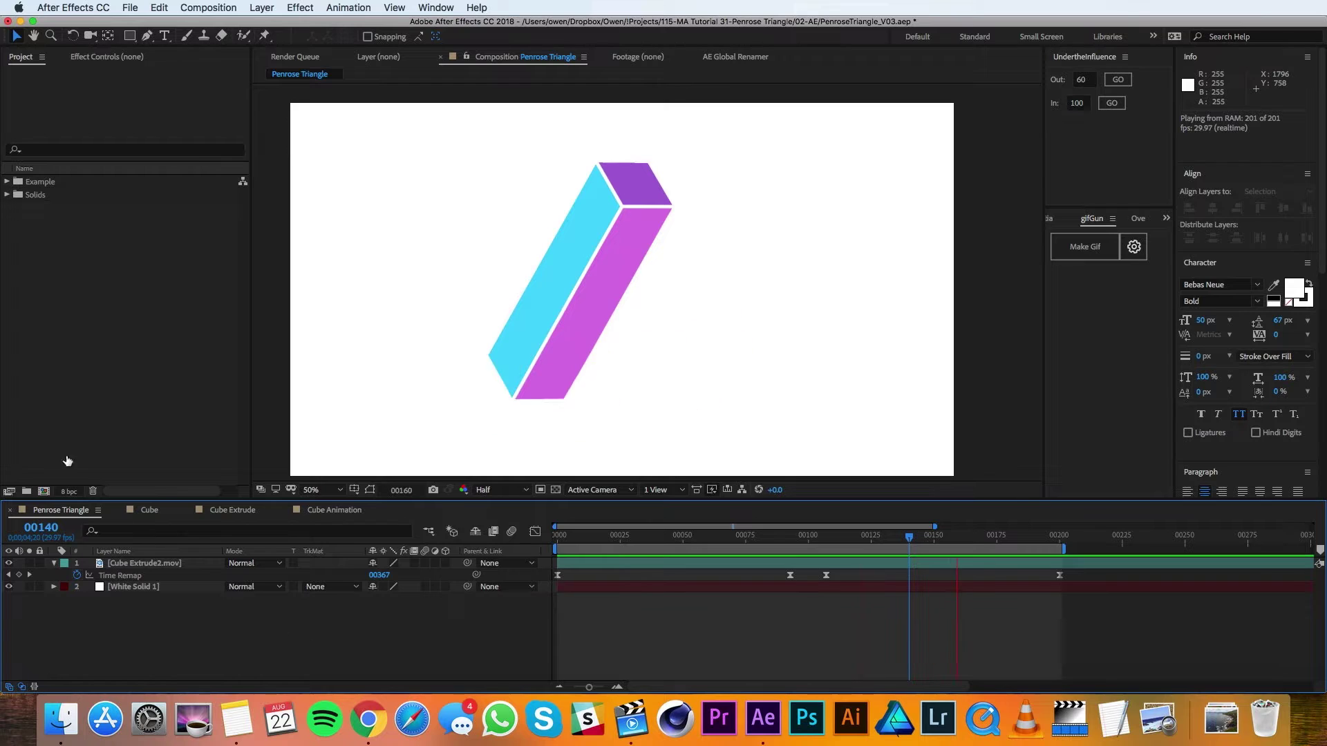
# - Create a 1920×1080, 29.97 fps composition named 'Penrose Triangle' lasting 600 frames
pyautogui.press('space')
pyautogui.click(40, 492)
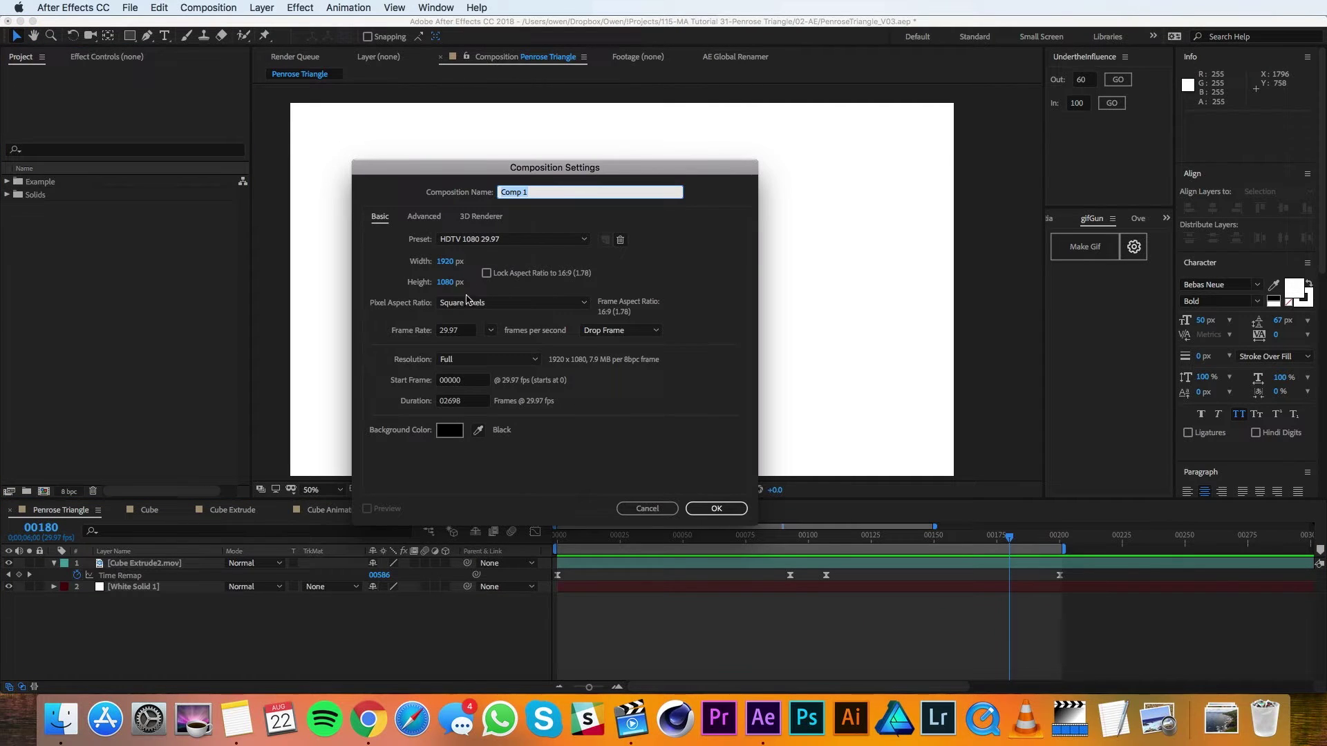
pyautogui.click(463, 402)
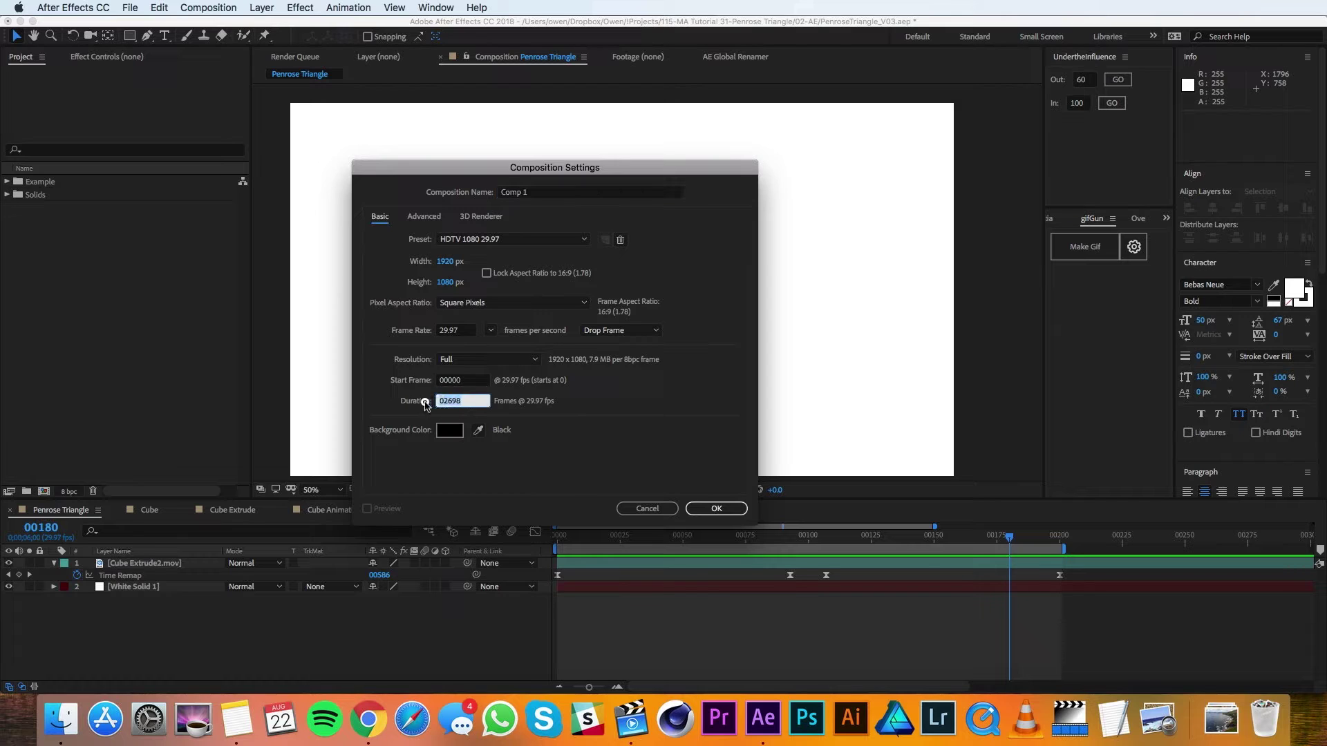
pyautogui.write('600')
pyautogui.click(551, 196)
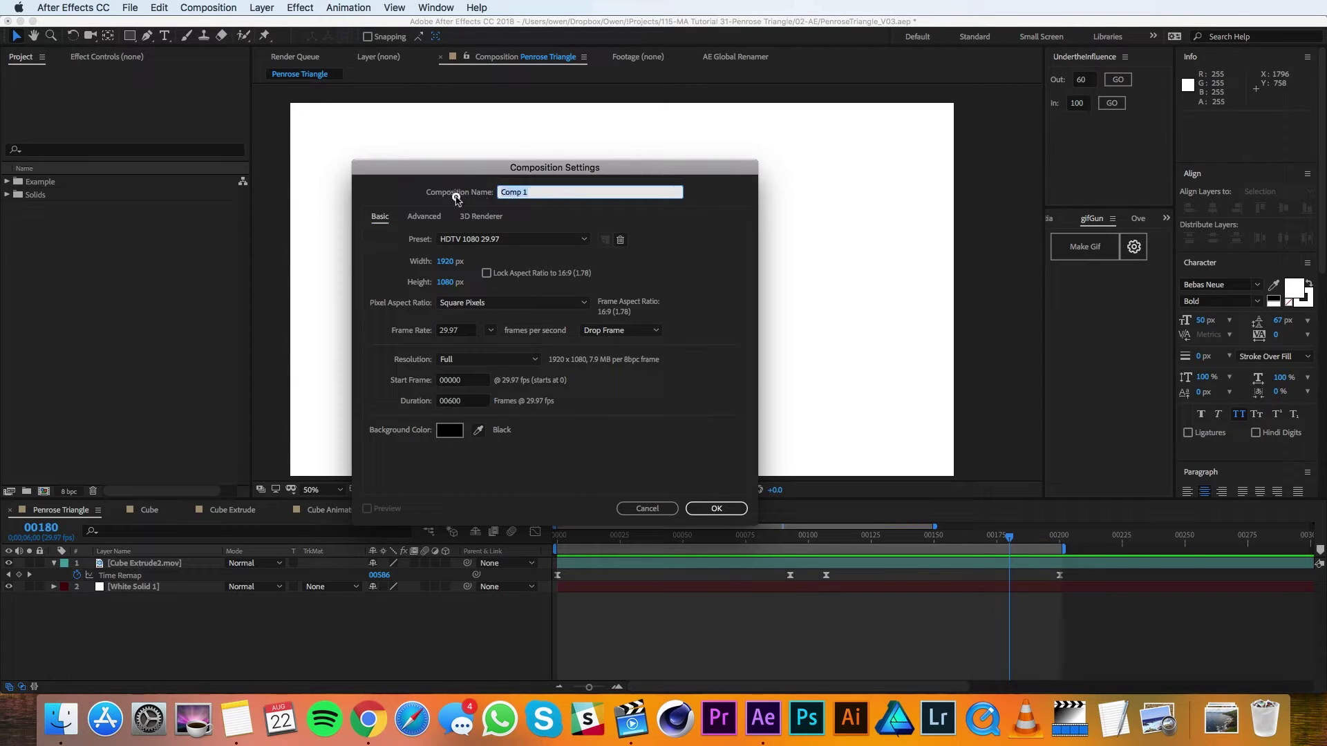
pyautogui.write('Penrose Triangle')
pyautogui.press('Return')
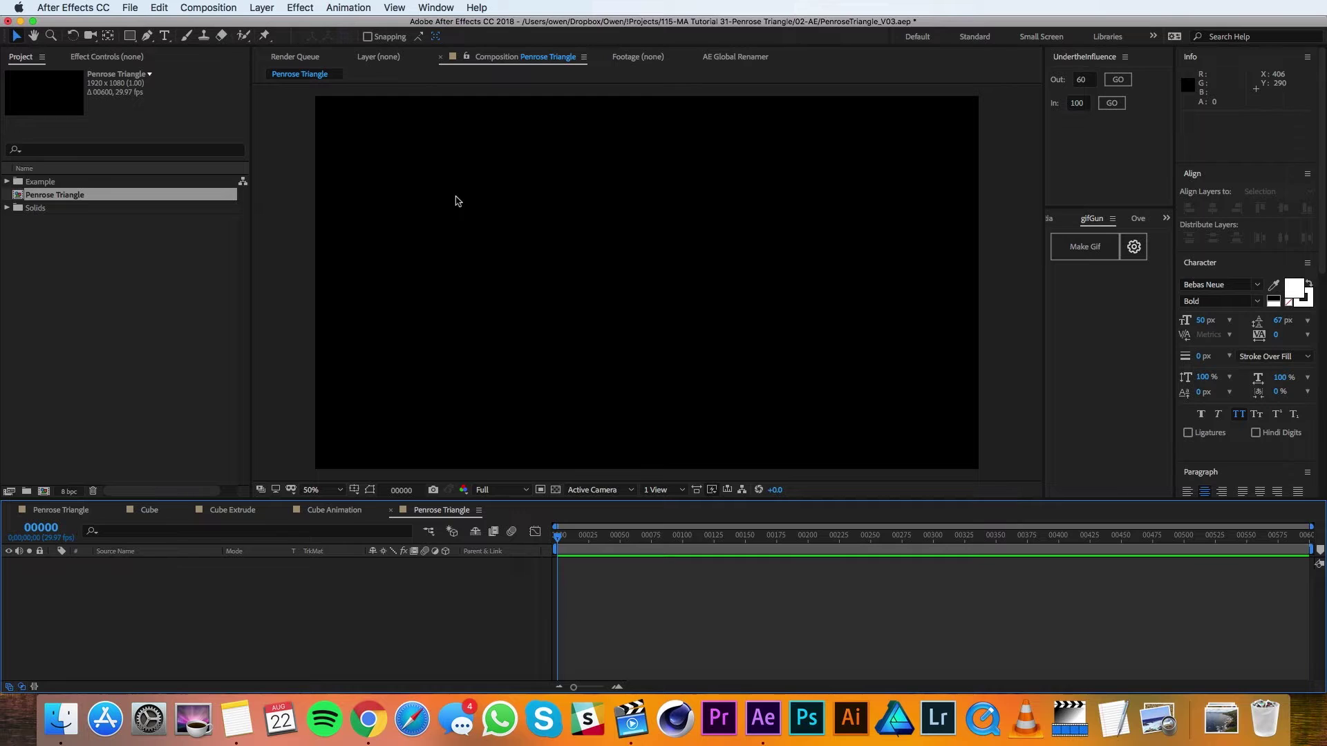
# - Create a new shape layer containing a rectangle path with a red fill
pyautogui.click(261, 7)
pyautogui.moveTo(269, 24)
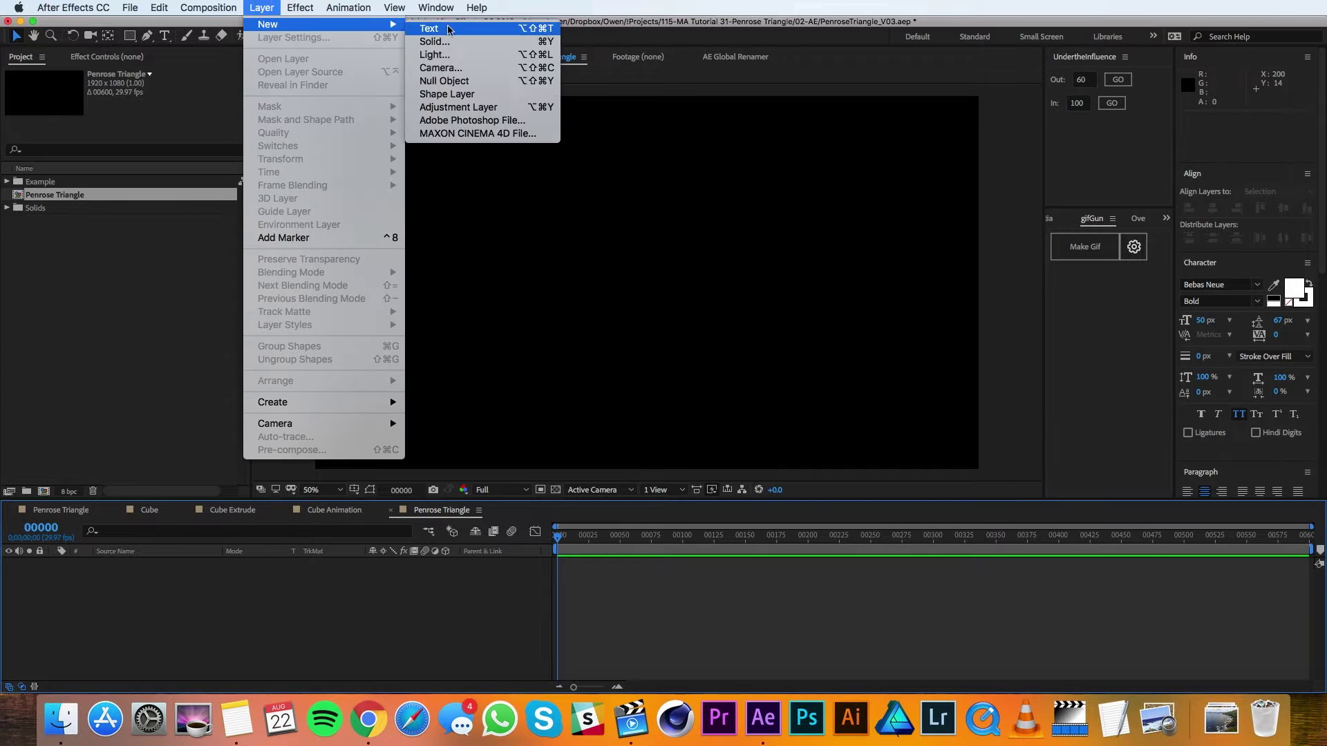
pyautogui.click(468, 97)
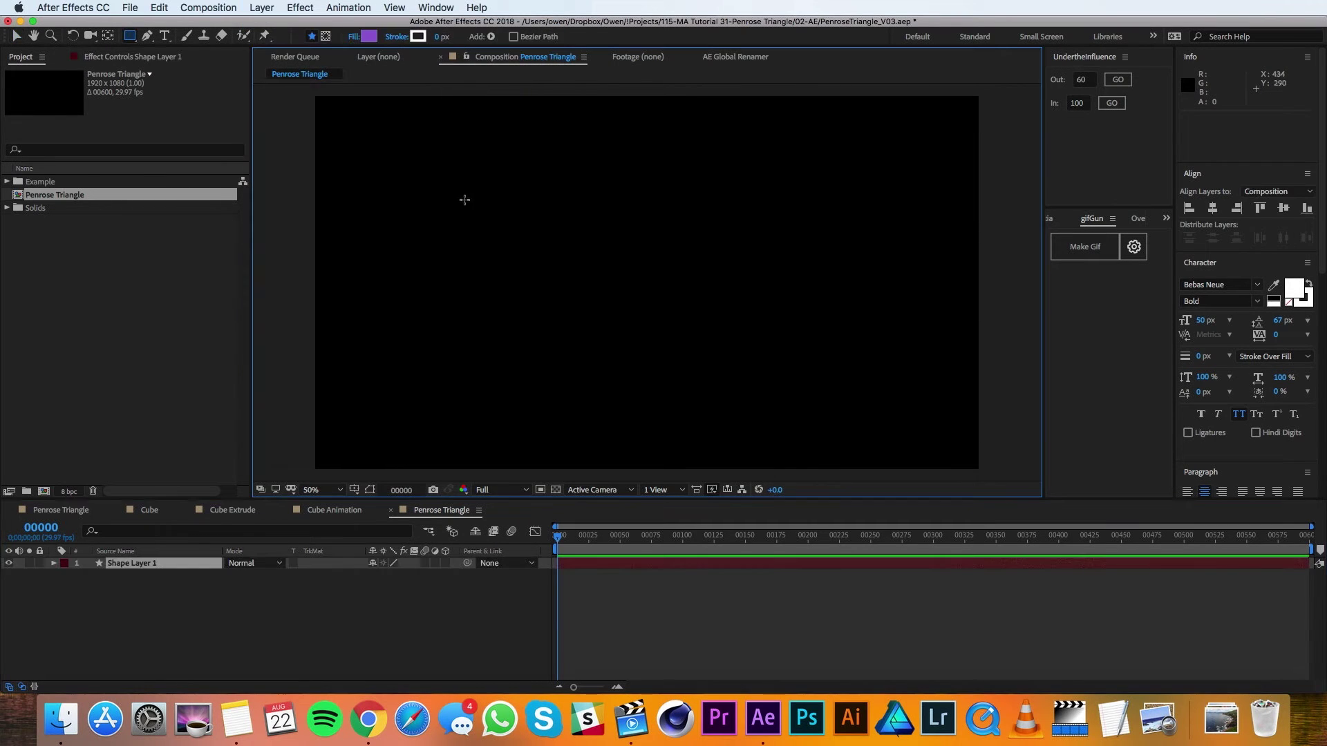
pyautogui.click(489, 36)
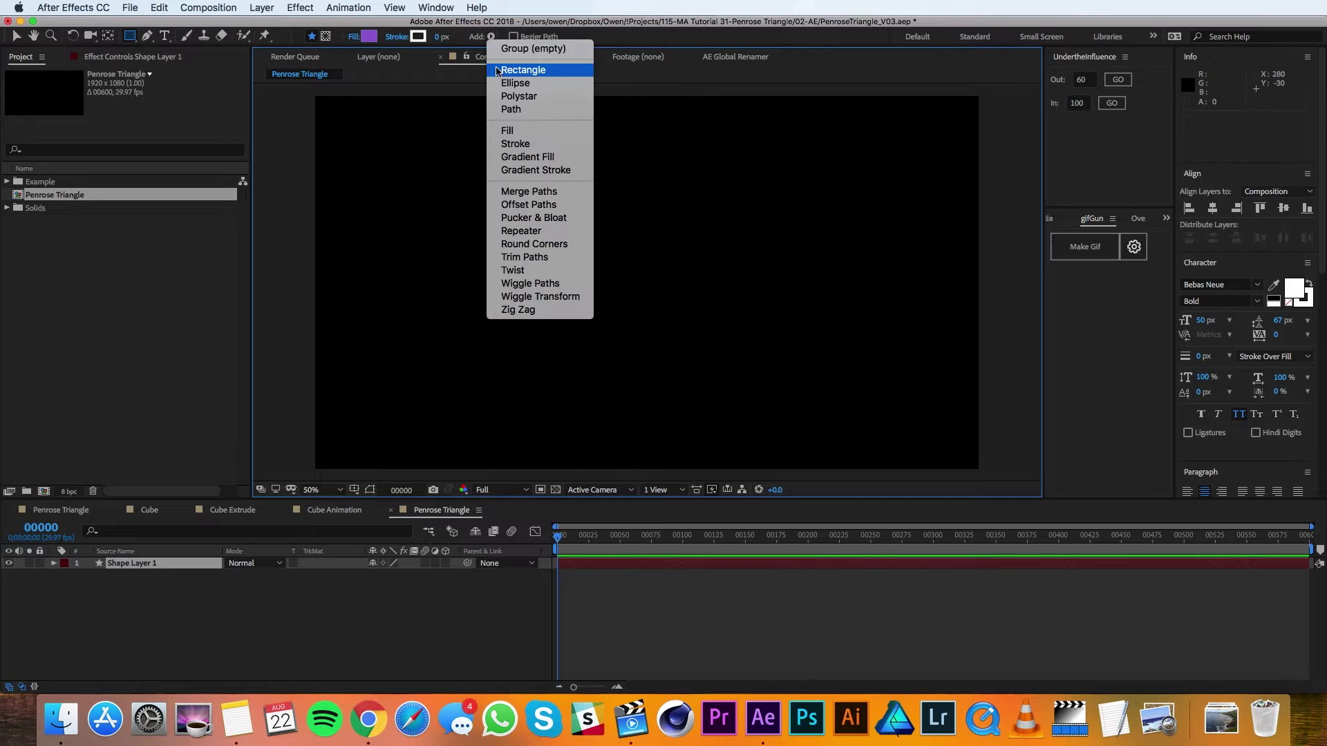
pyautogui.click(511, 70)
pyautogui.click(490, 37)
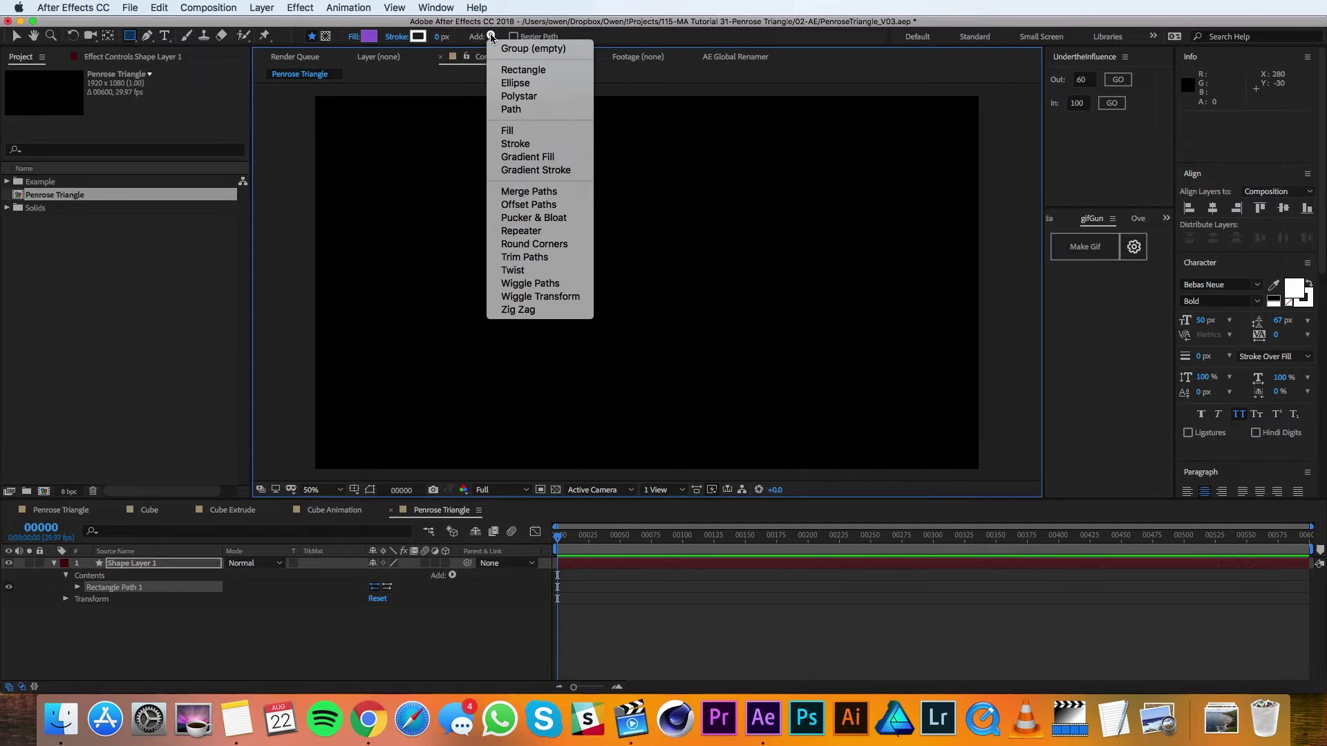
pyautogui.click(507, 131)
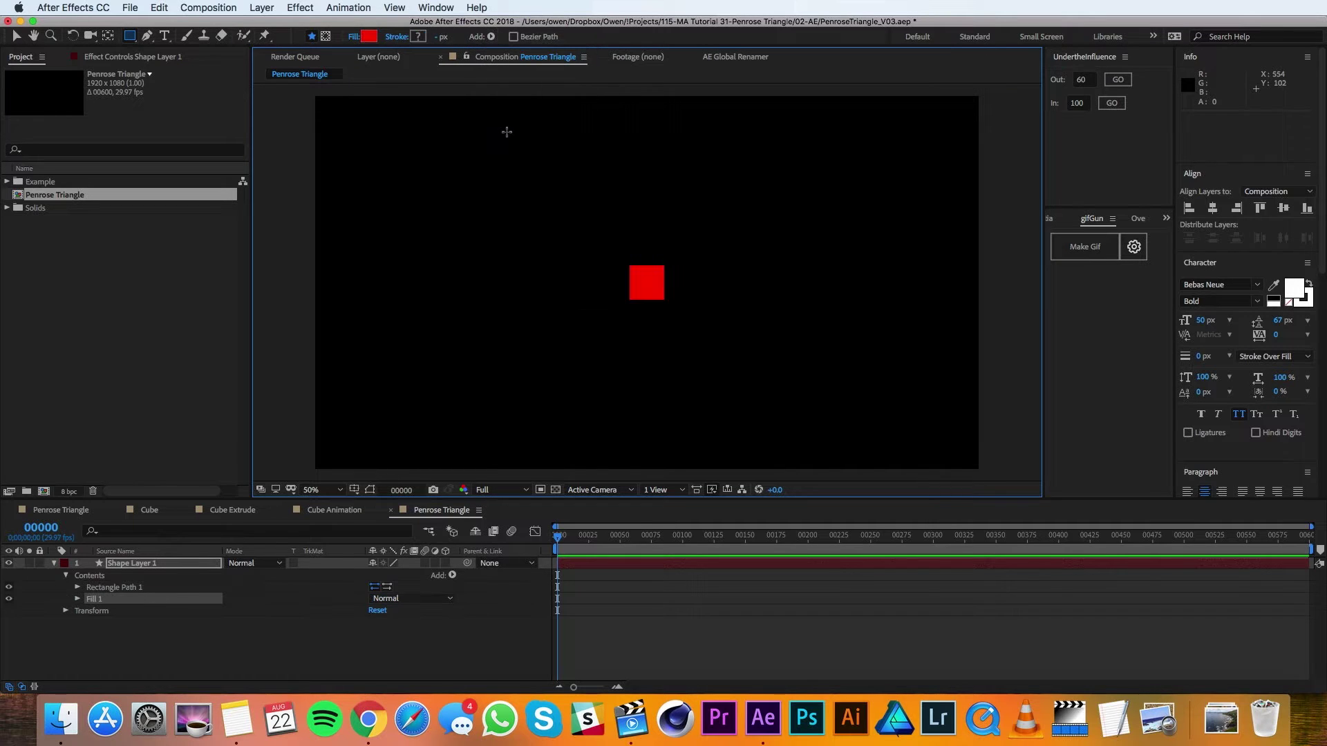
# - Rename the layer 'Side 1', set the rectangle size to 450×450, and make it 3D
pyautogui.click(142, 563)
pyautogui.press('Return')
pyautogui.write('Sid')
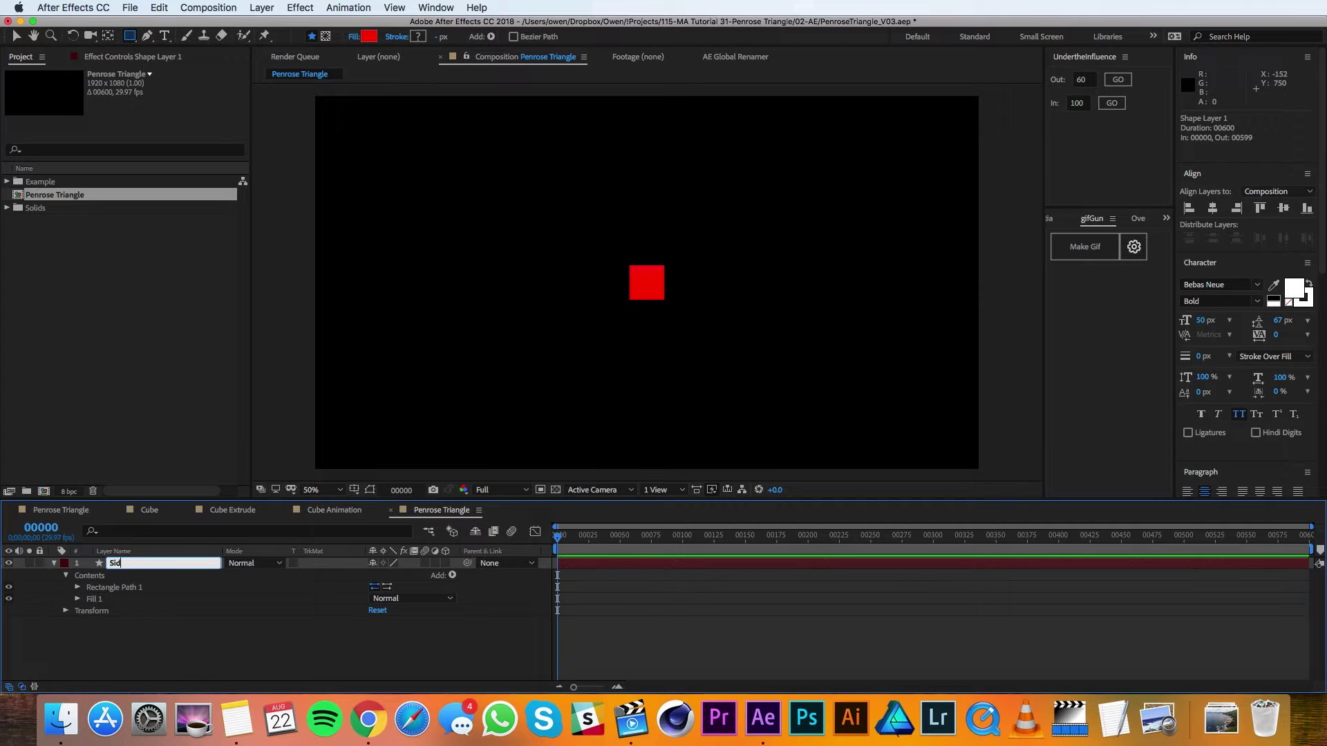
pyautogui.write('e 1')
pyautogui.press('Return')
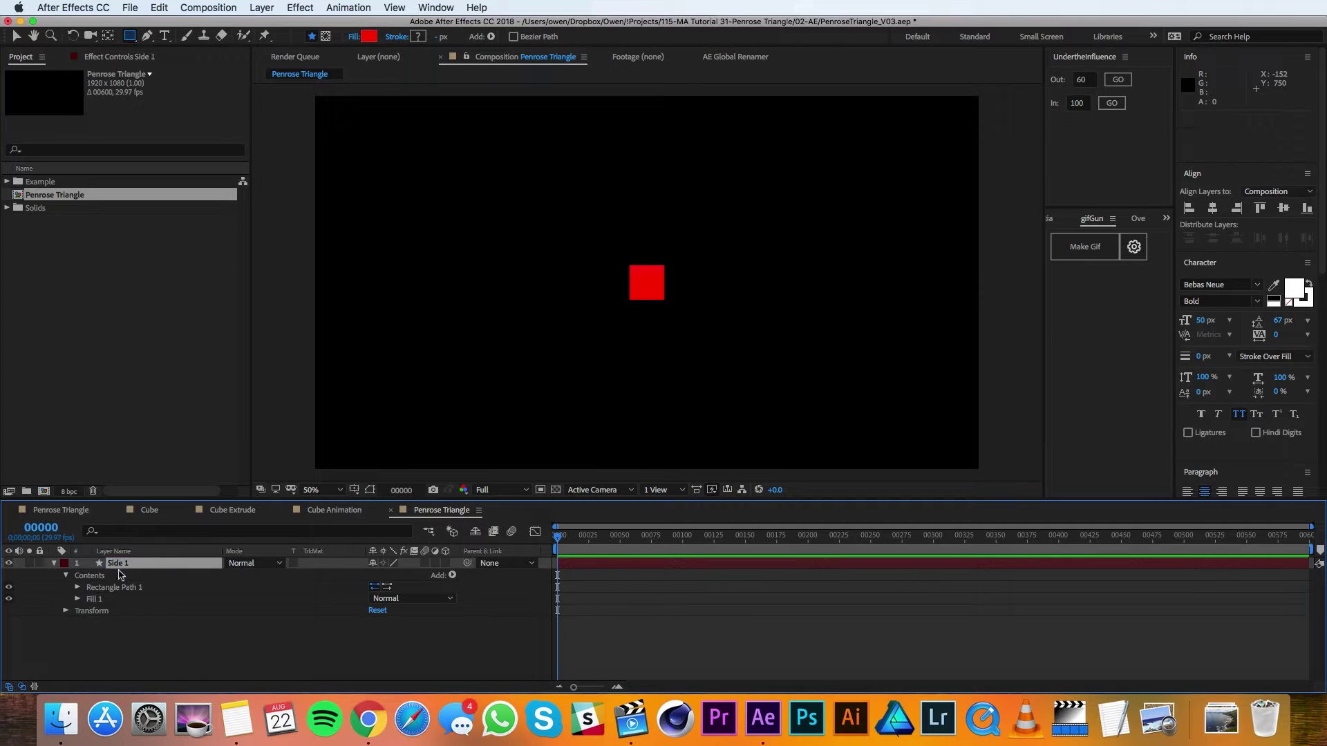
pyautogui.click(78, 587)
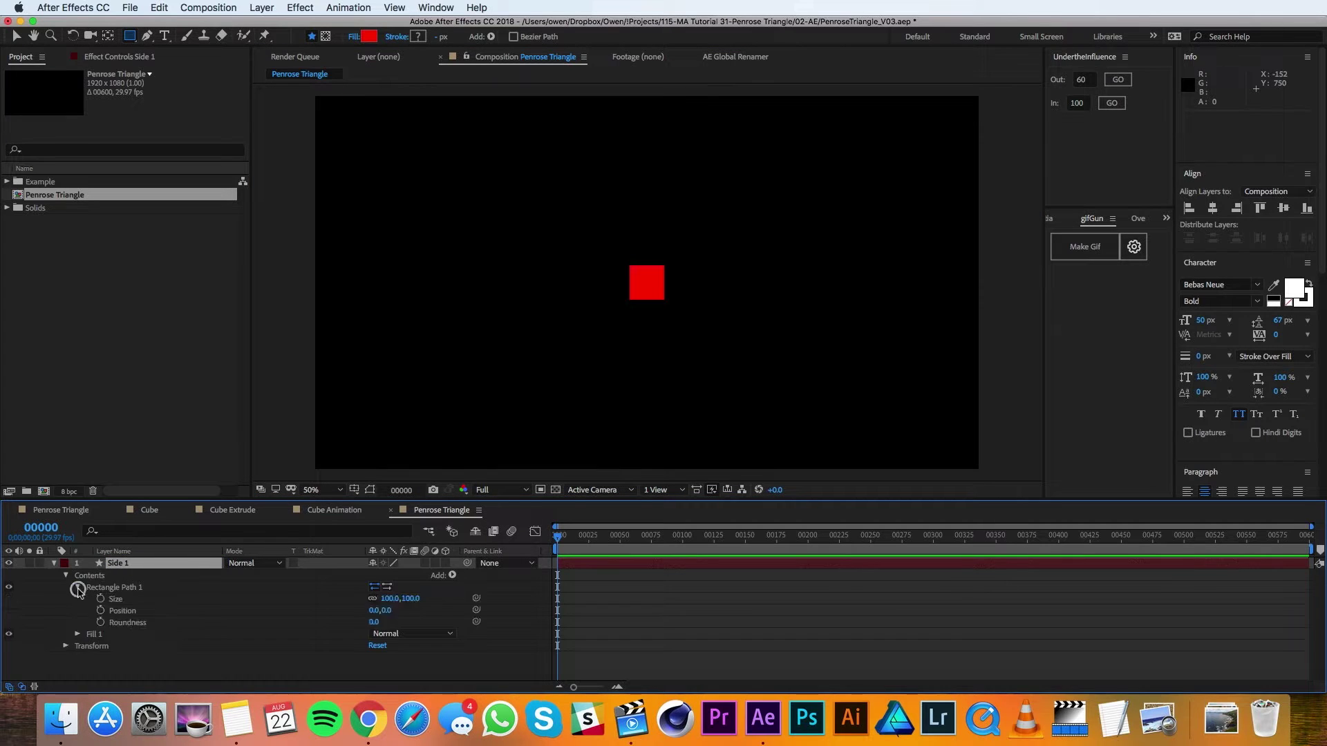
pyautogui.click(392, 599)
pyautogui.write('450')
pyautogui.press('Return')
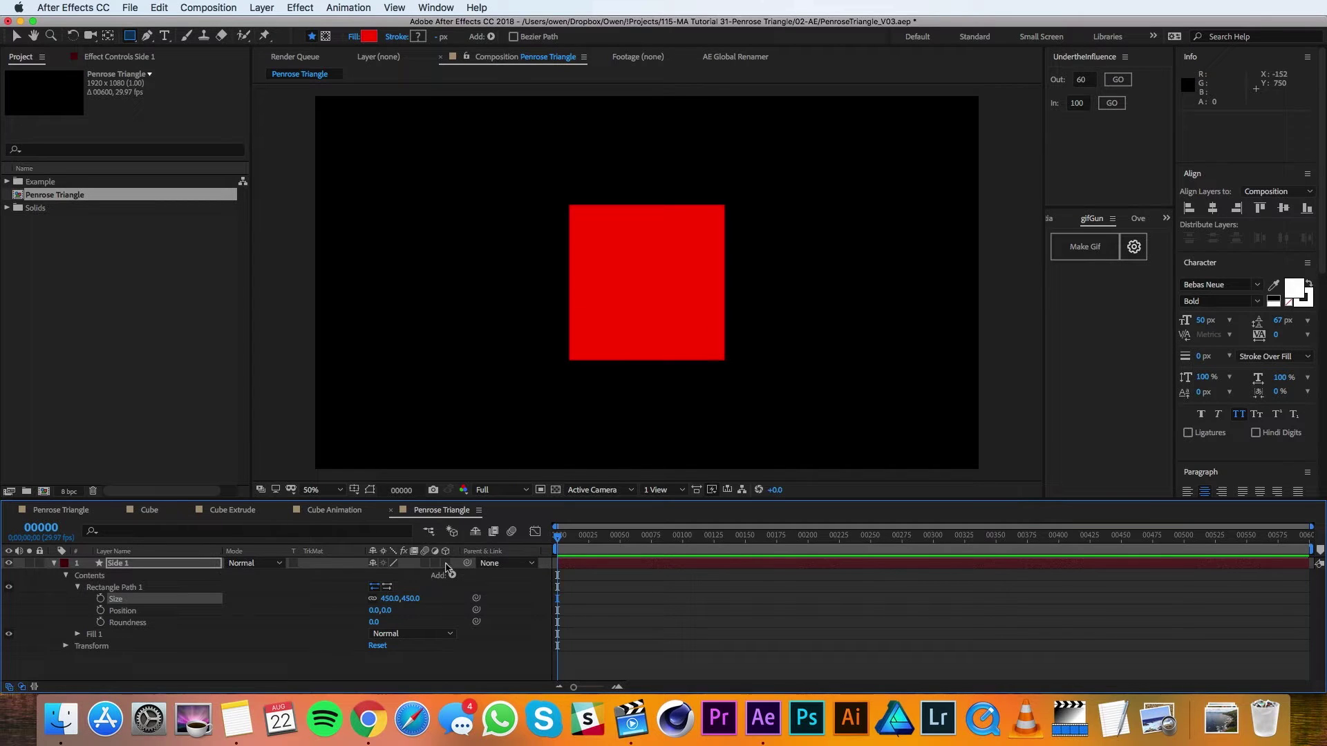
pyautogui.click(445, 563)
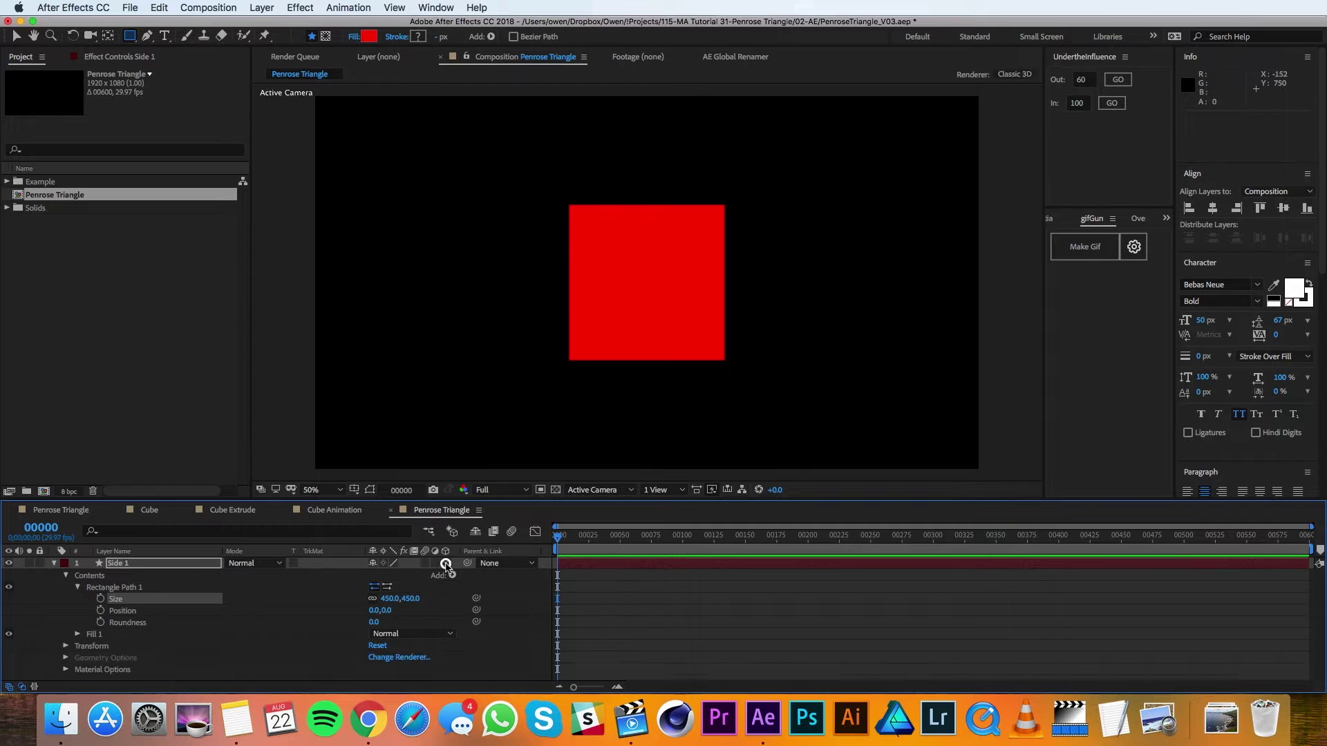
# - Duplicate Side 1 twice to create Side 2 and Side 3
pyautogui.click(55, 563)
pyautogui.click(112, 564)
pyautogui.press('super+d')
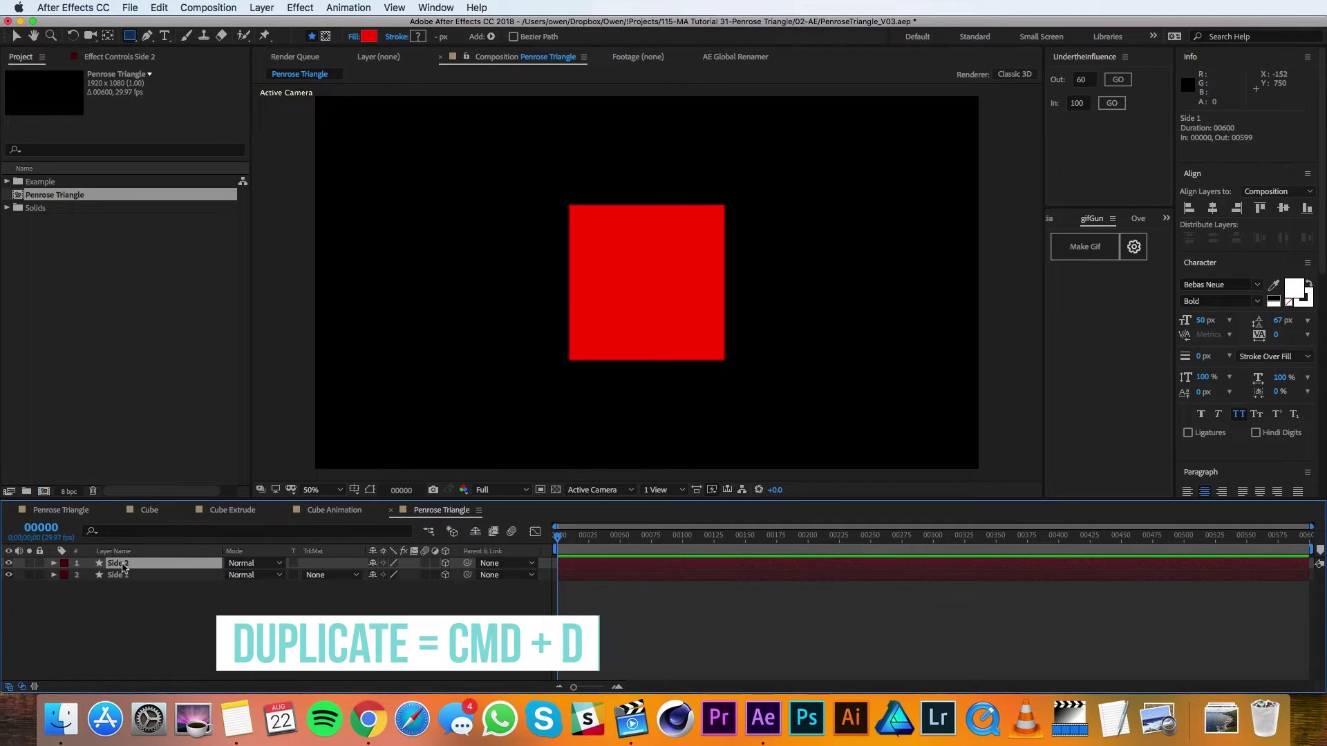
pyautogui.press('super+d')
# - Move Side 3's anchor point to the square's top edge and Side 2's to its right edge
pyautogui.press('v')
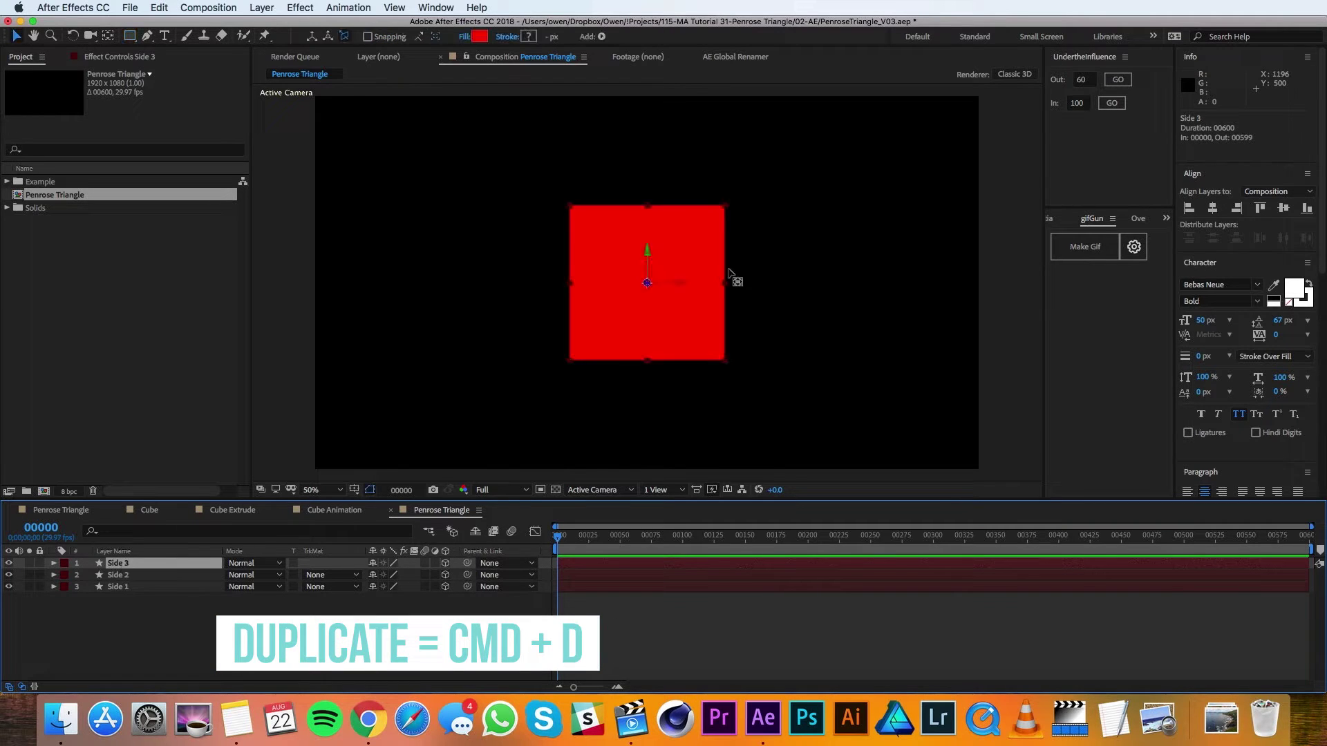
pyautogui.press('y')
pyautogui.moveTo(647, 283); pyautogui.dragTo(651, 218)
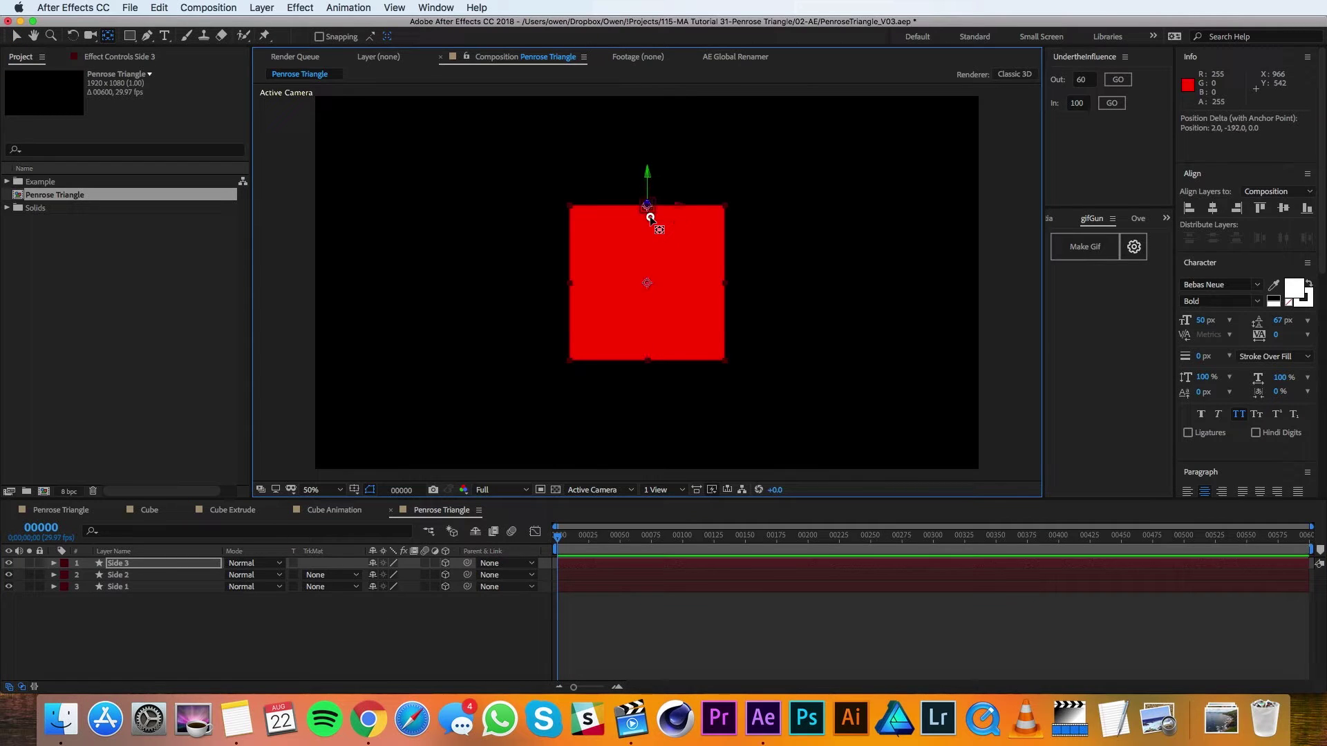
pyautogui.moveTo(650, 218); pyautogui.dragTo(650, 209)
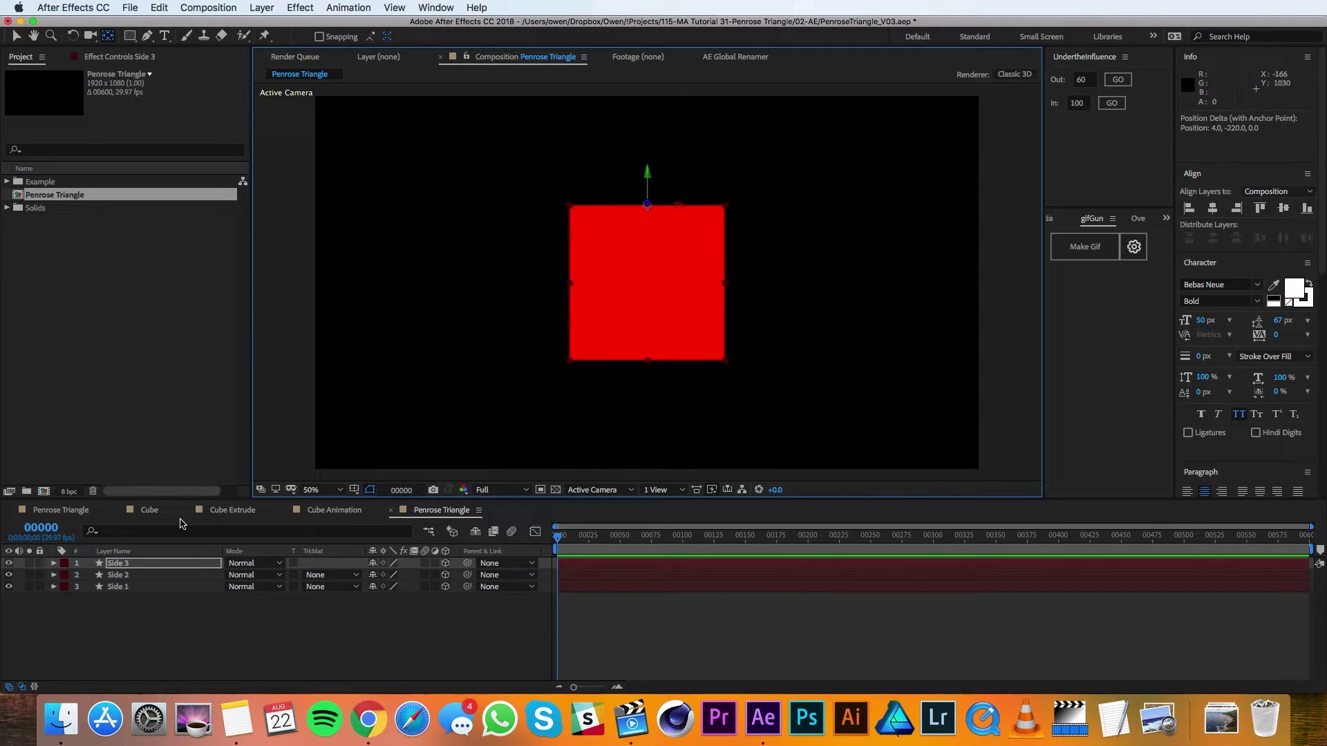
pyautogui.click(132, 575)
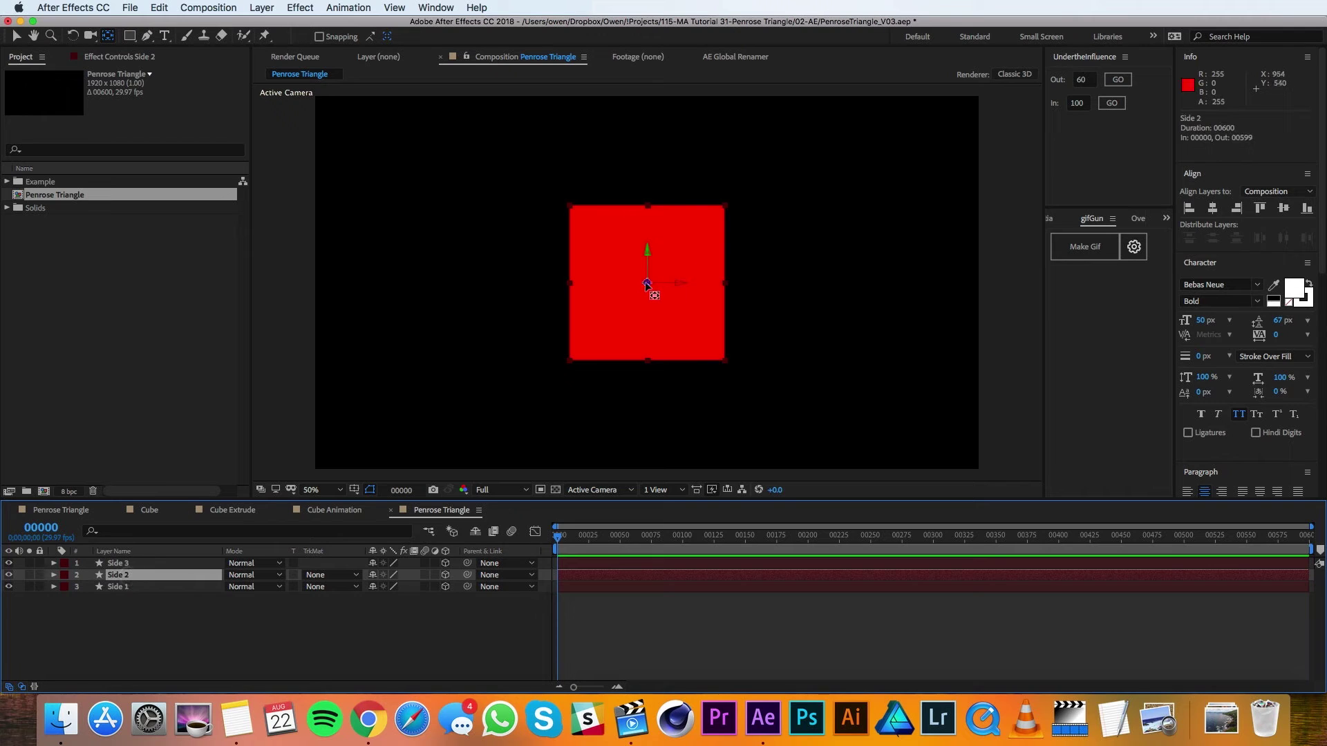
pyautogui.moveTo(646, 285); pyautogui.dragTo(721, 283)
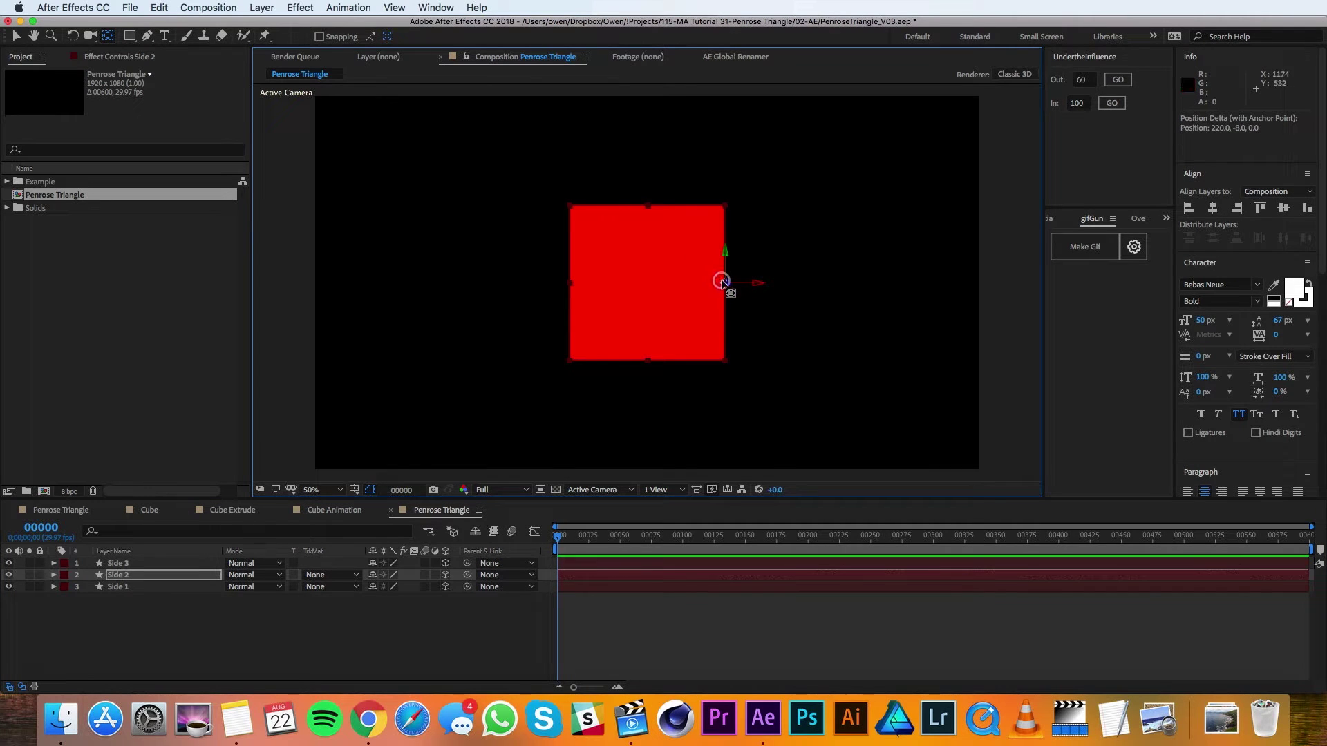
# - Split the viewer into top and camera views with the top view active
pyautogui.click(660, 490)
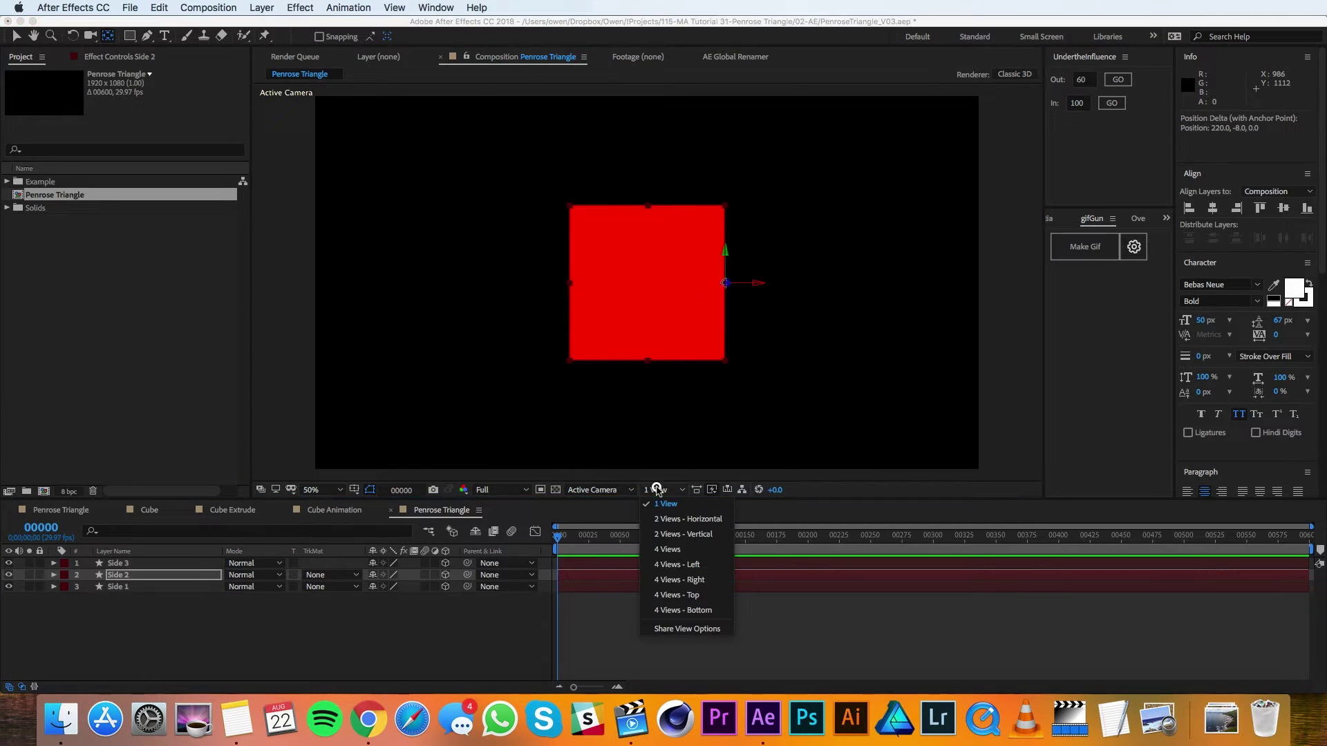
pyautogui.click(665, 518)
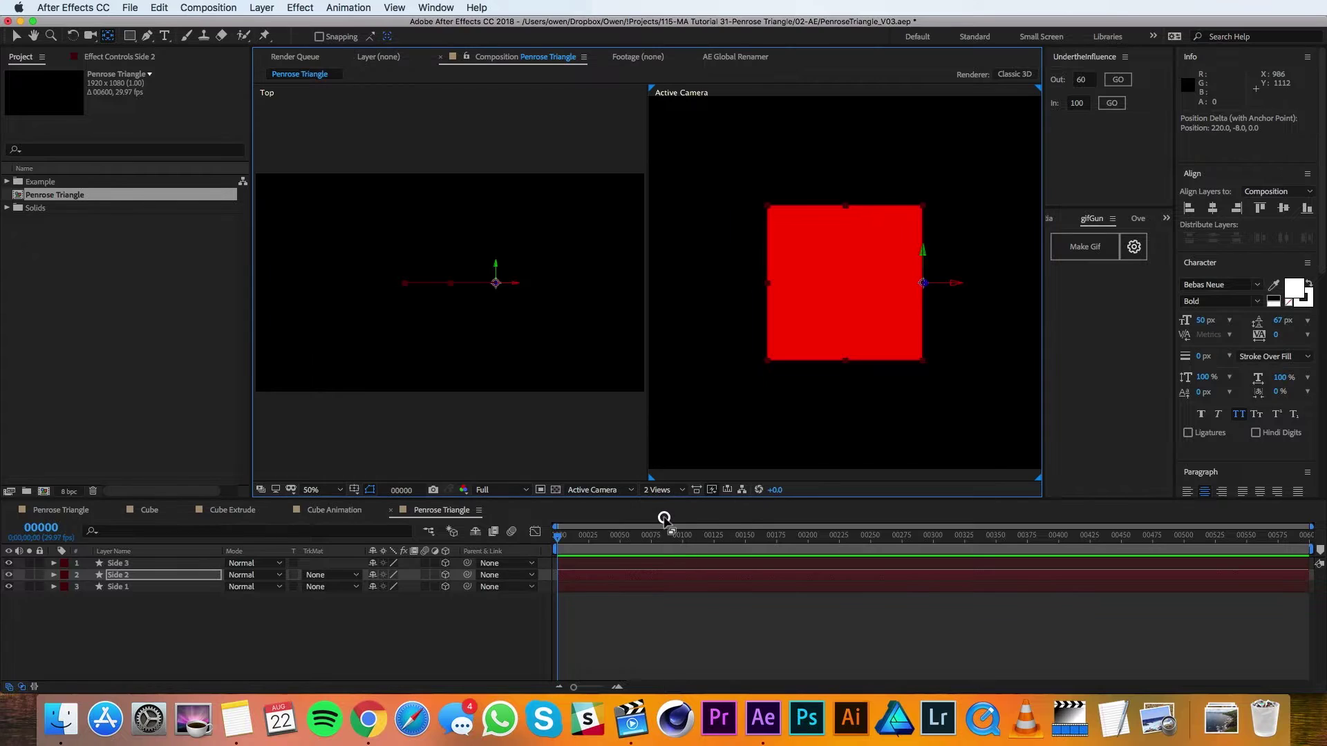
pyautogui.press('v')
pyautogui.click(446, 426)
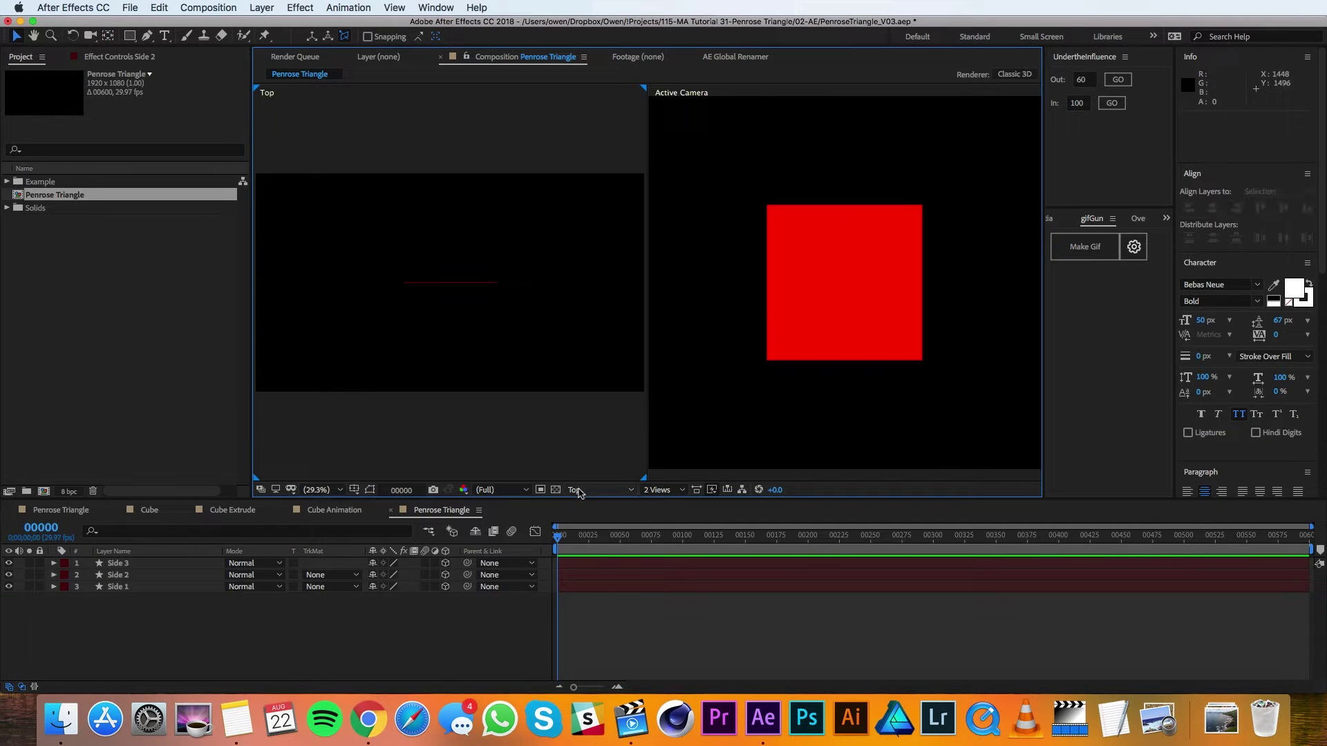
# - Set Side 2's Orientation to 90° around Y
pyautogui.click(141, 576)
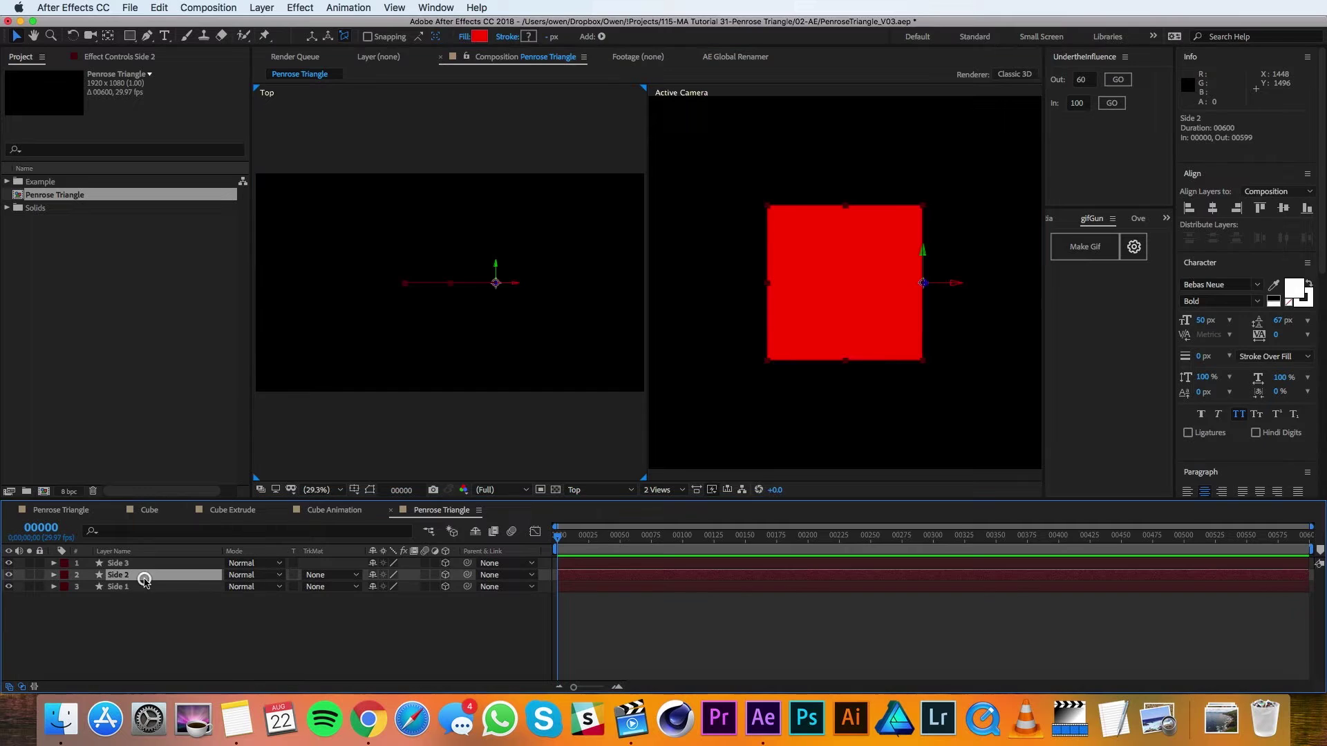
pyautogui.press('r')
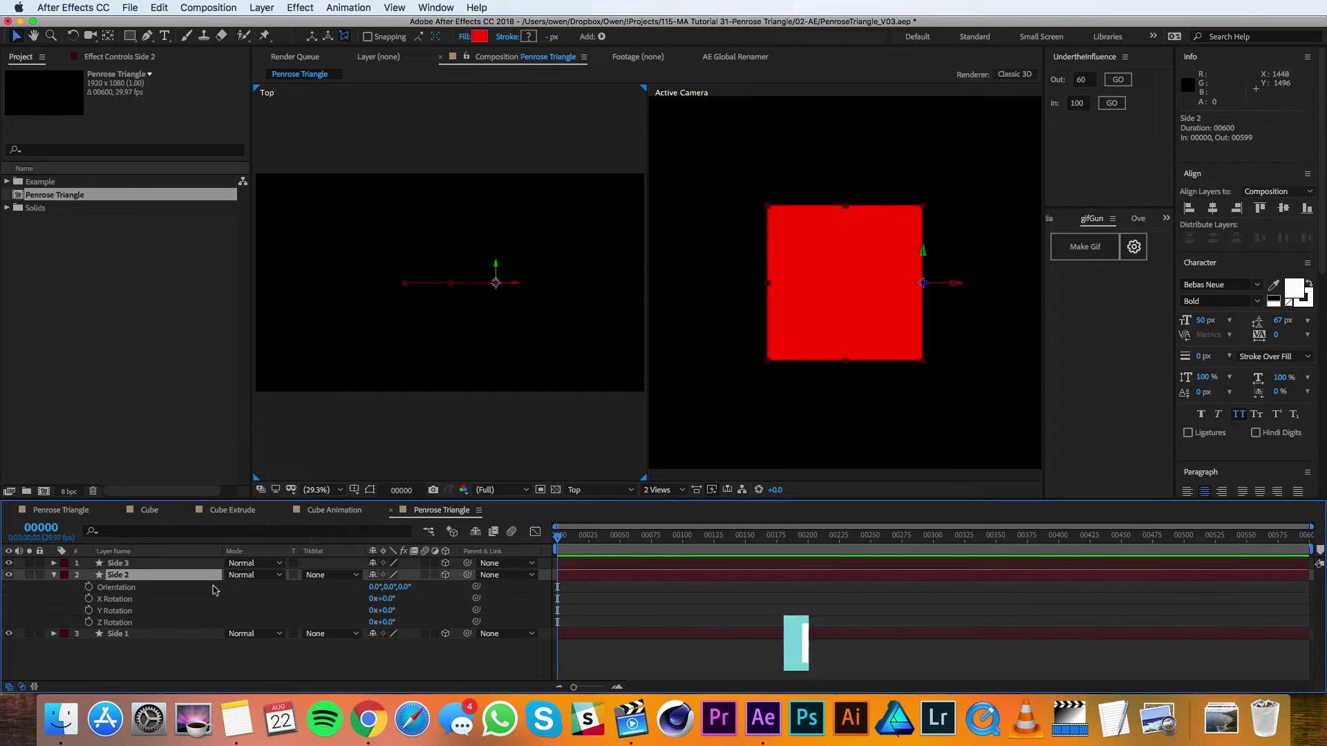
pyautogui.click(389, 587)
pyautogui.moveTo(389, 588); pyautogui.dragTo(439, 586)
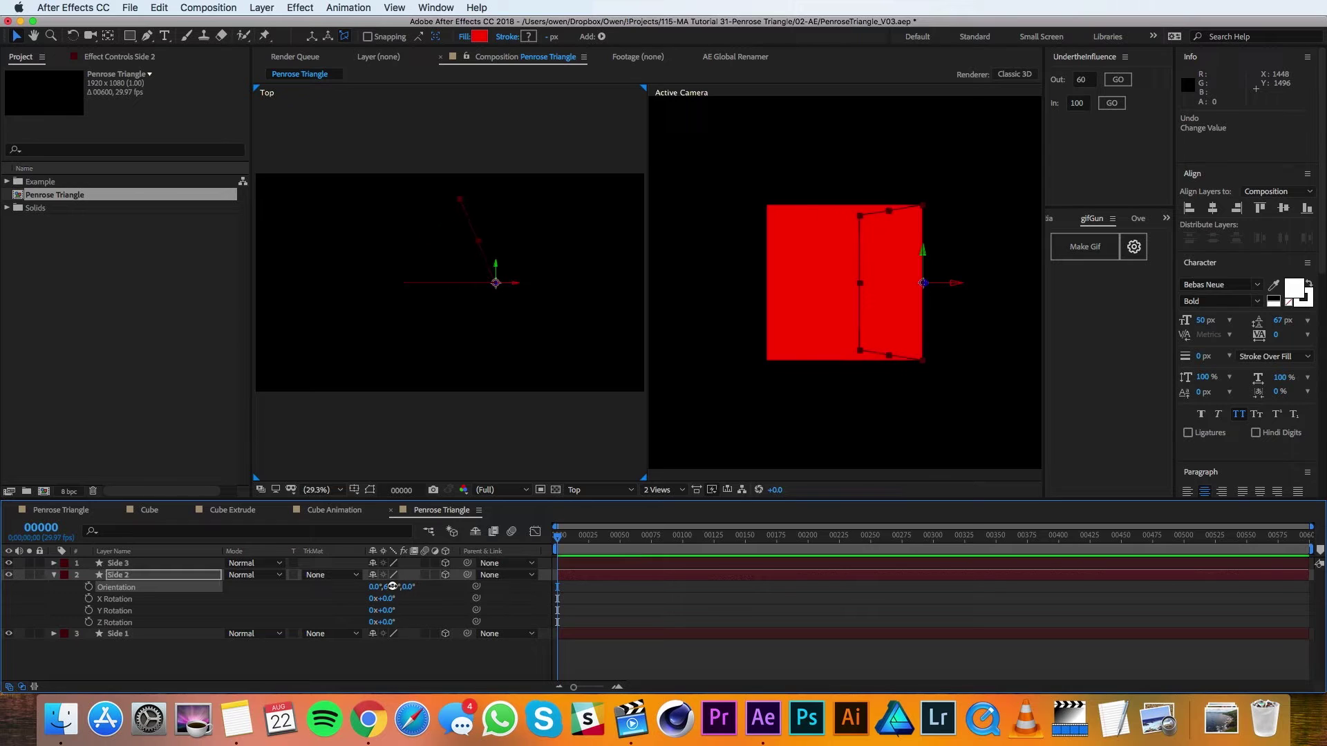
pyautogui.click(392, 587)
pyautogui.press('Return')
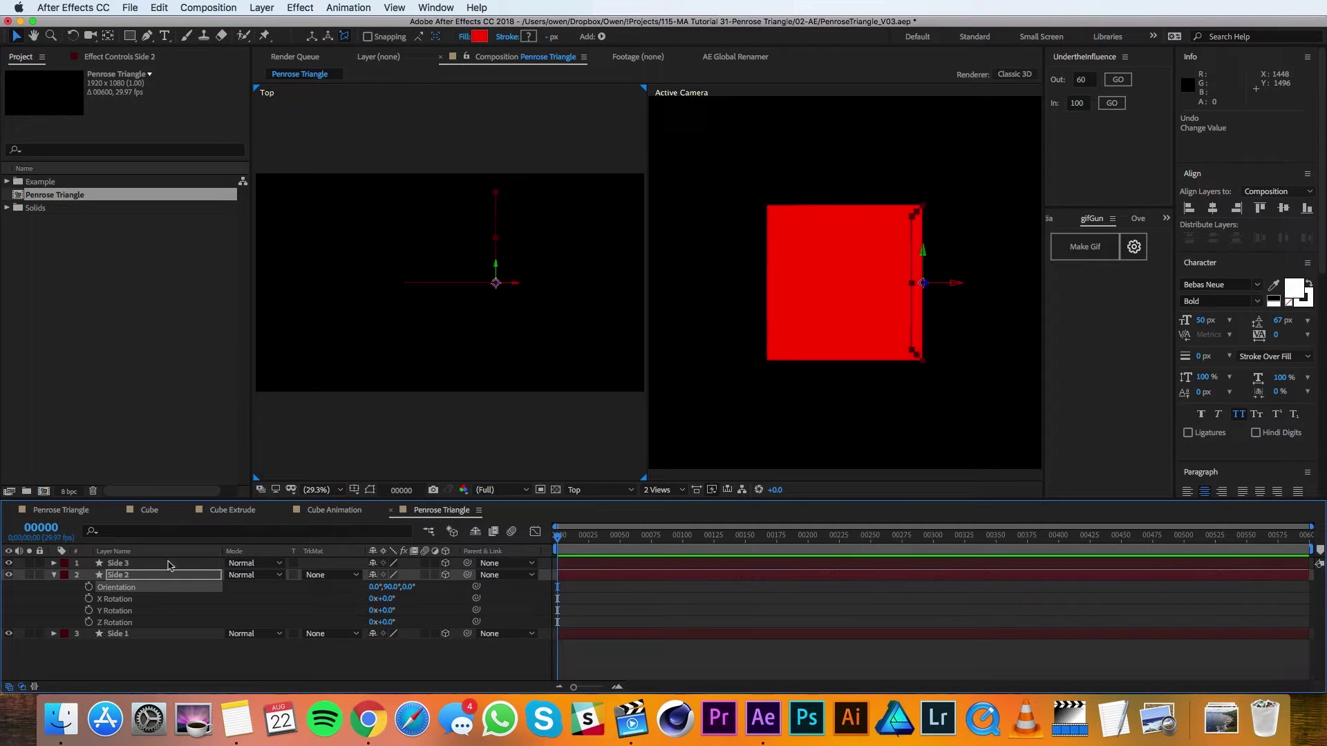
# - Set Side 3's Orientation to 90° around X and collapse both layers' properties
pyautogui.click(137, 564)
pyautogui.press('r')
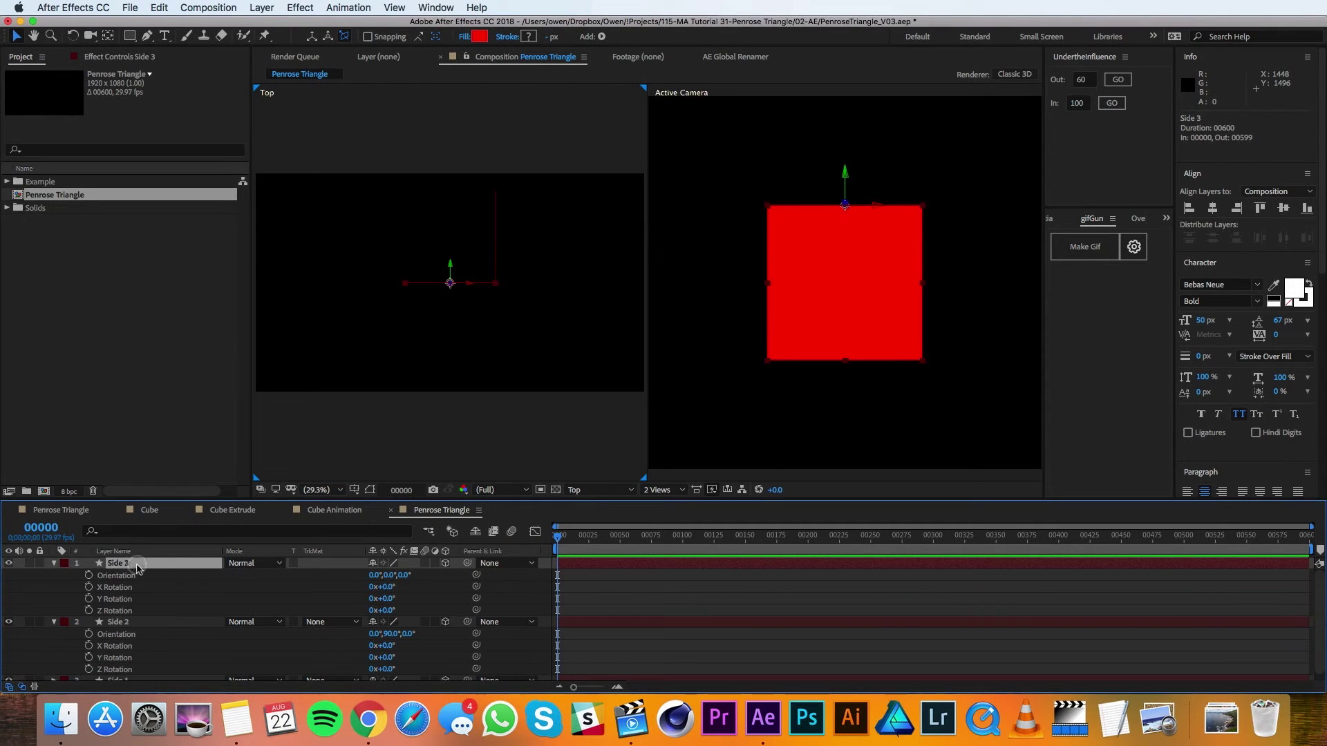
pyautogui.moveTo(373, 577); pyautogui.dragTo(391, 576)
pyautogui.click(381, 576)
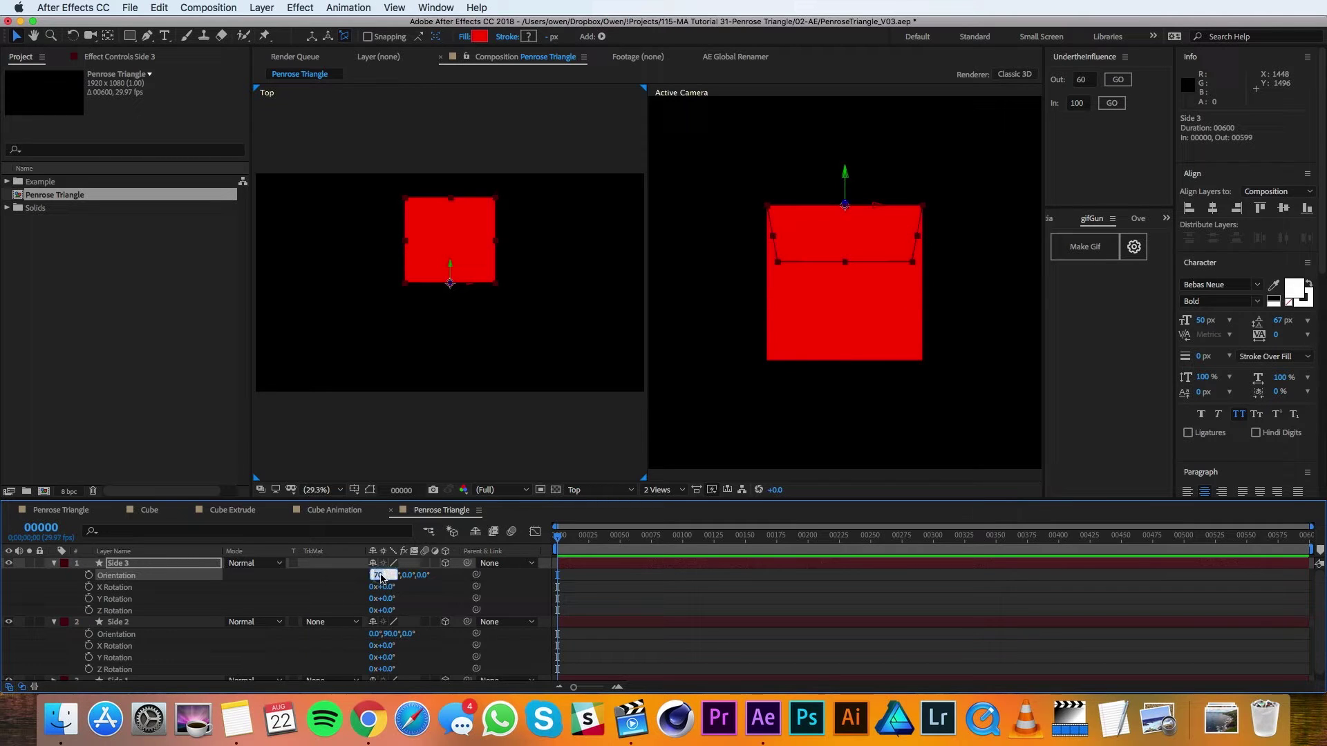
pyautogui.press('Return')
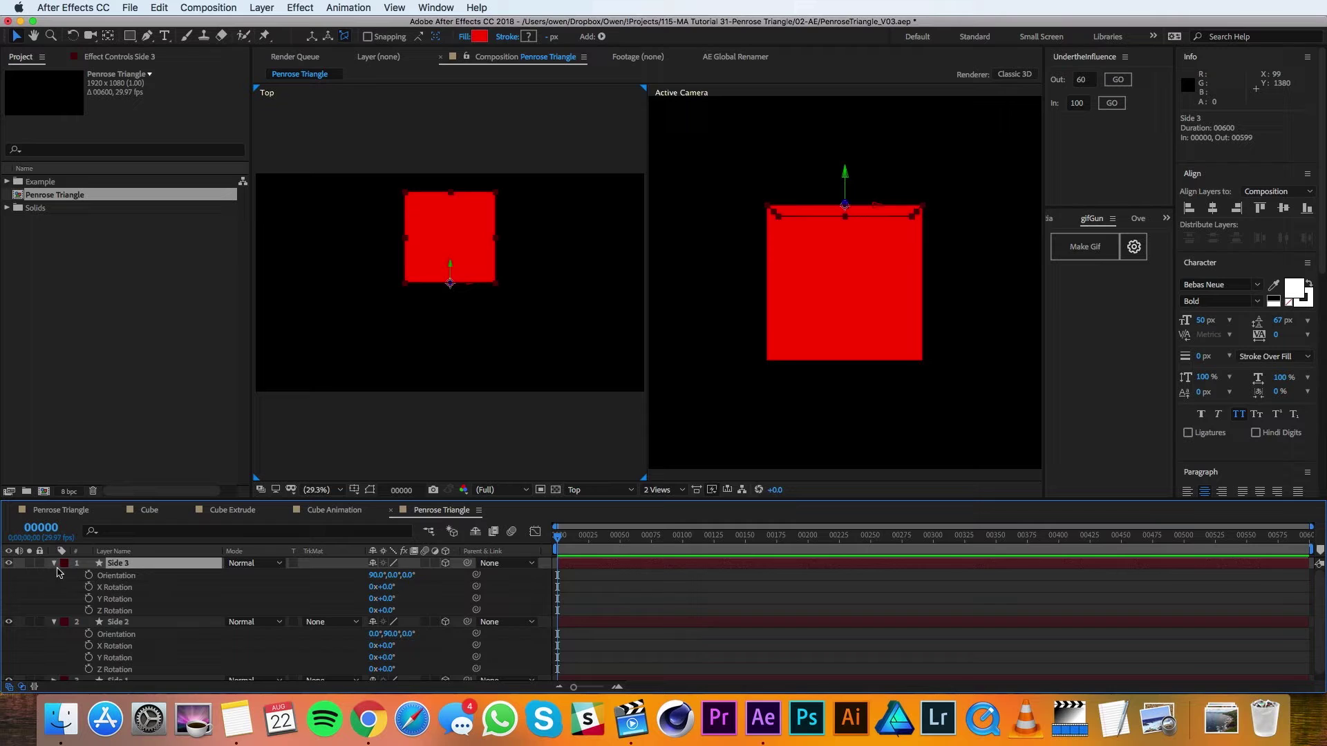
pyautogui.click(54, 563)
pyautogui.click(54, 575)
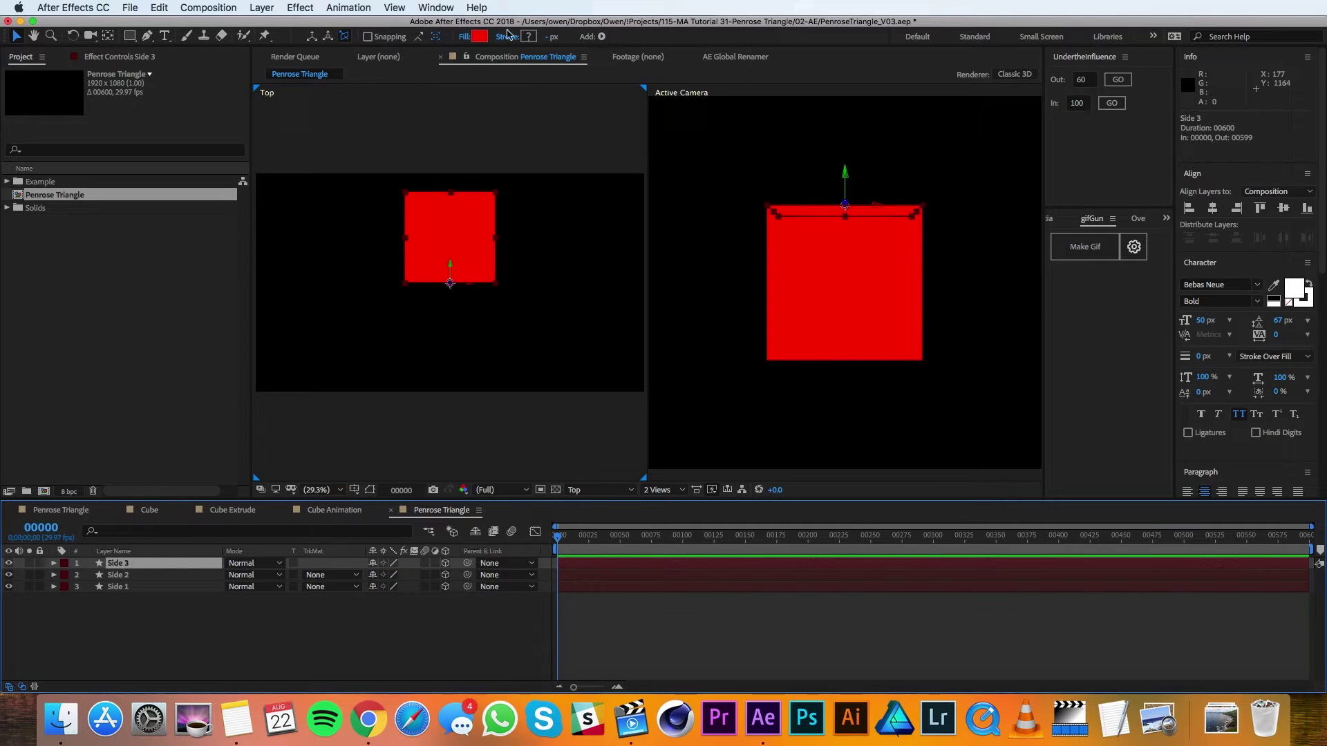
# - Change the fill colours: Side 3 purple, Side 2 pink, Side 1 cyan
pyautogui.click(480, 38)
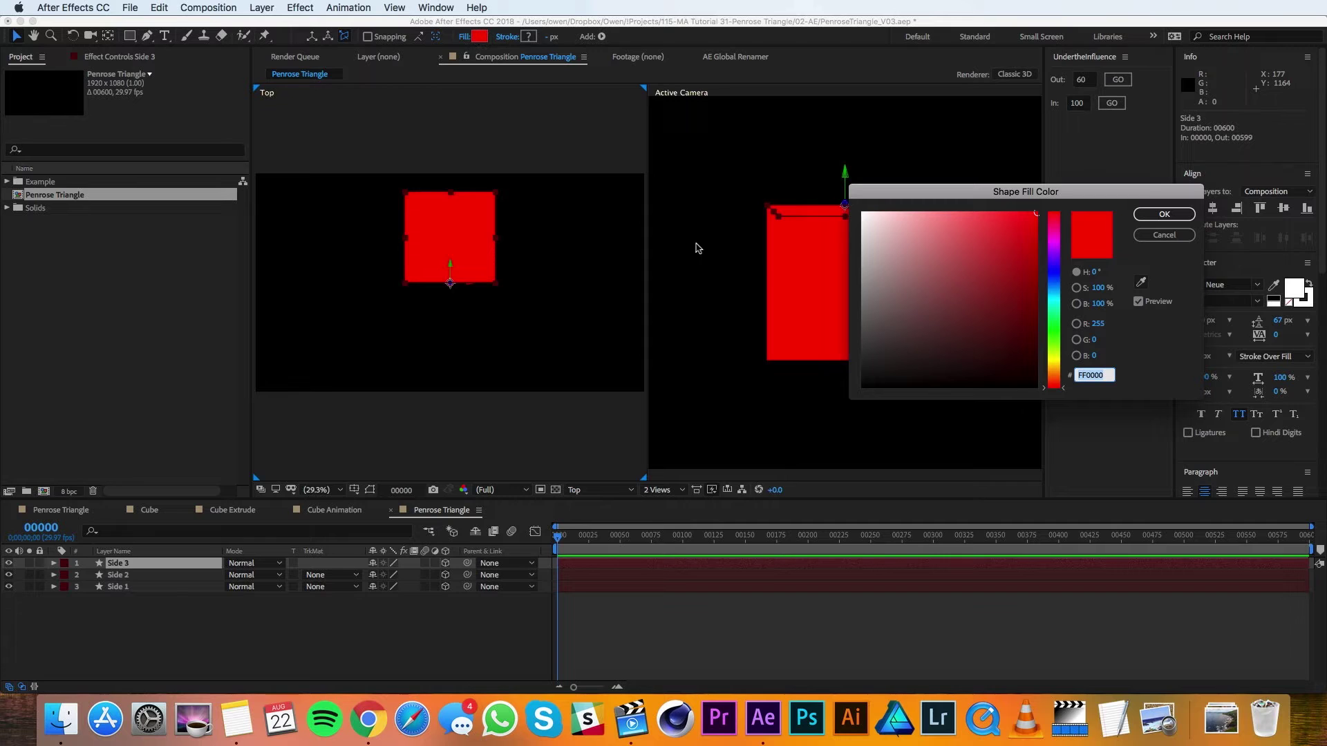
pyautogui.click(1048, 251)
pyautogui.click(980, 237)
pyautogui.click(1164, 214)
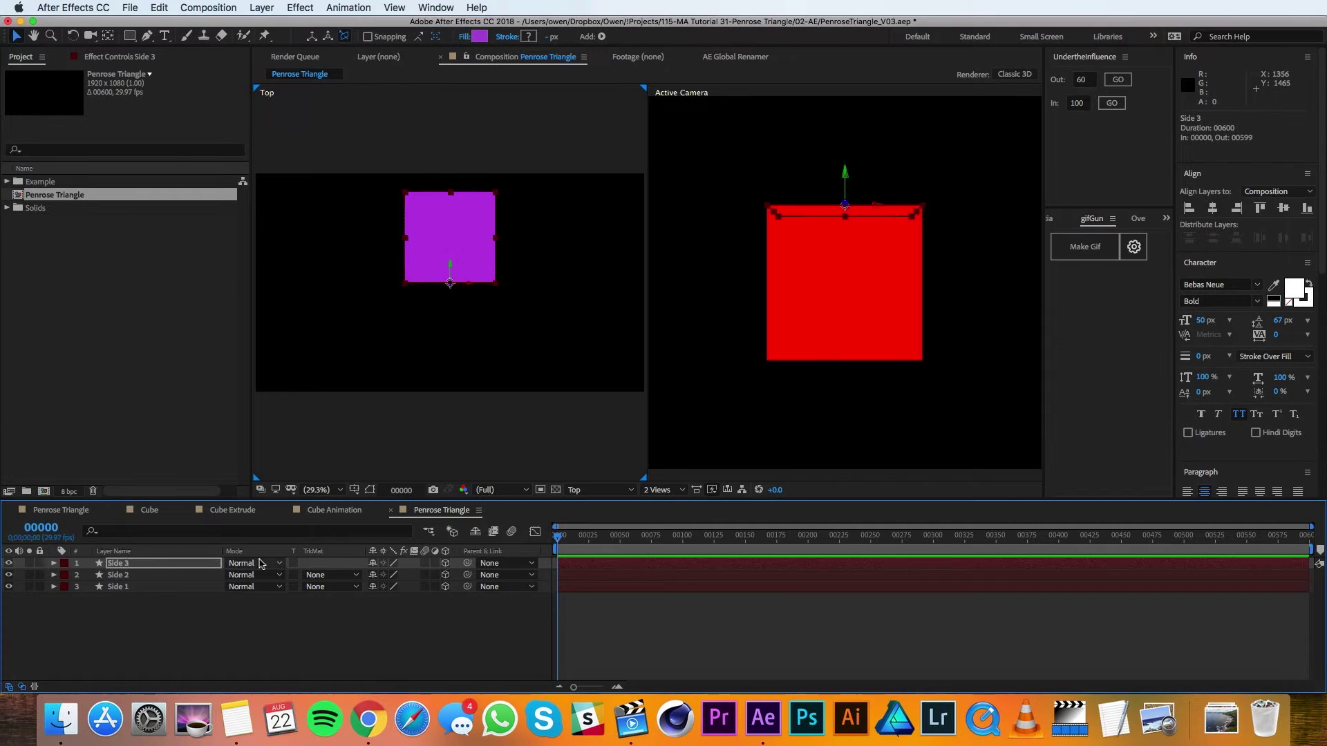
pyautogui.hotkey('ctrl', 'Down')
pyautogui.click(482, 38)
pyautogui.click(986, 216)
pyautogui.click(1168, 214)
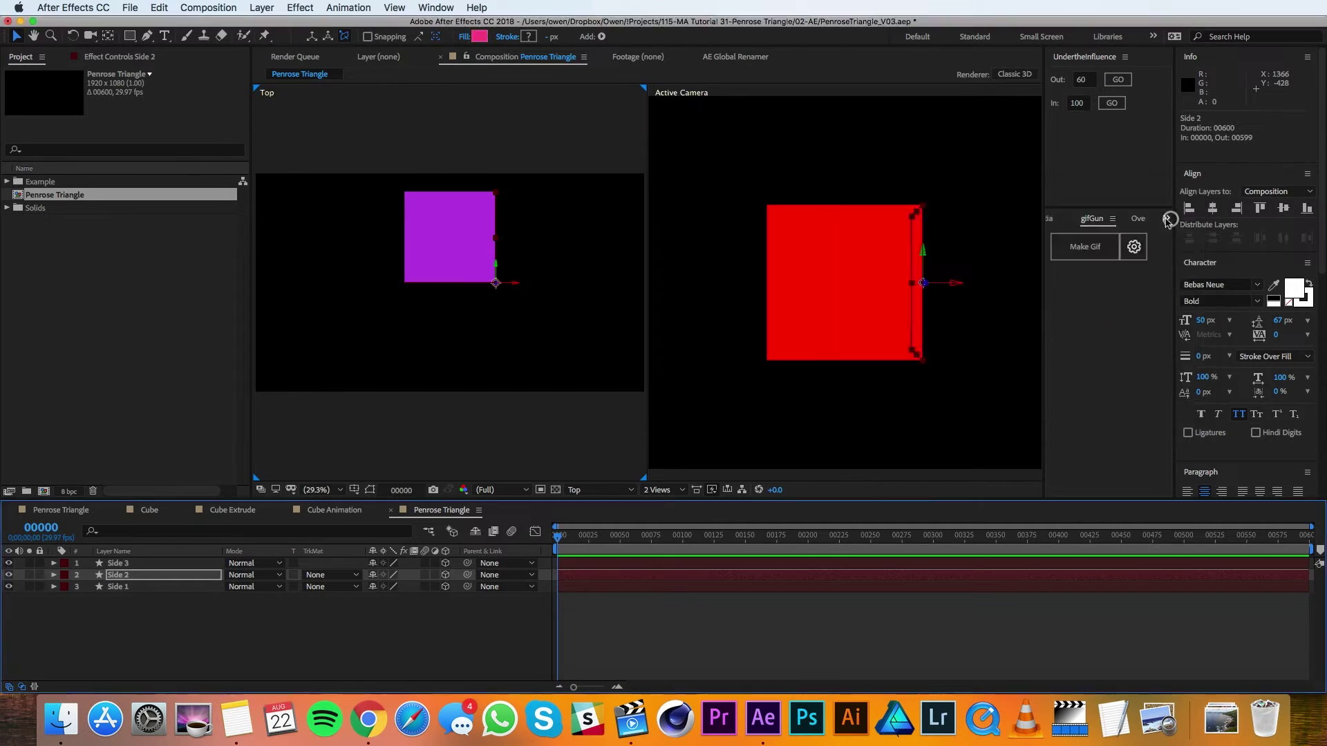
pyautogui.hotkey('ctrl', 'Down')
pyautogui.click(480, 37)
pyautogui.click(1054, 297)
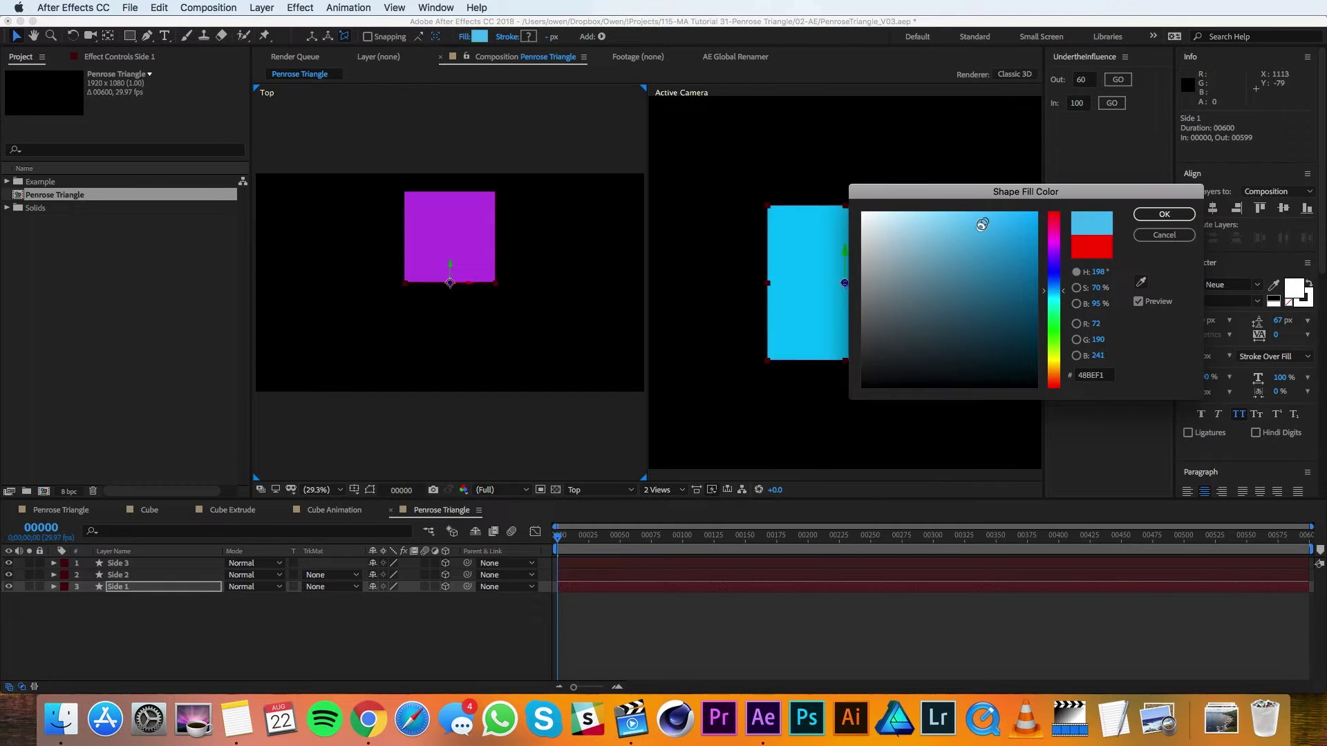
pyautogui.click(1168, 214)
# - Add a new null object layer to the composition
pyautogui.click(262, 6)
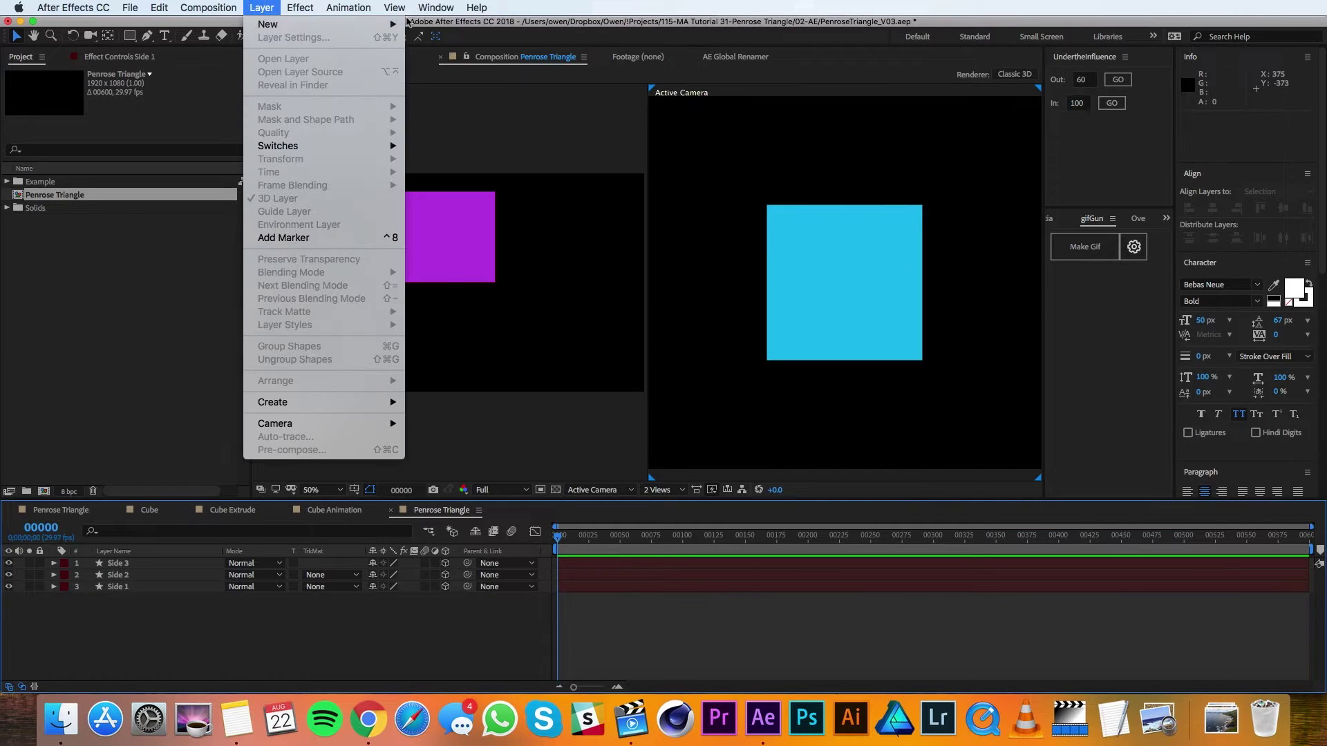
pyautogui.moveTo(270, 24)
pyautogui.click(444, 81)
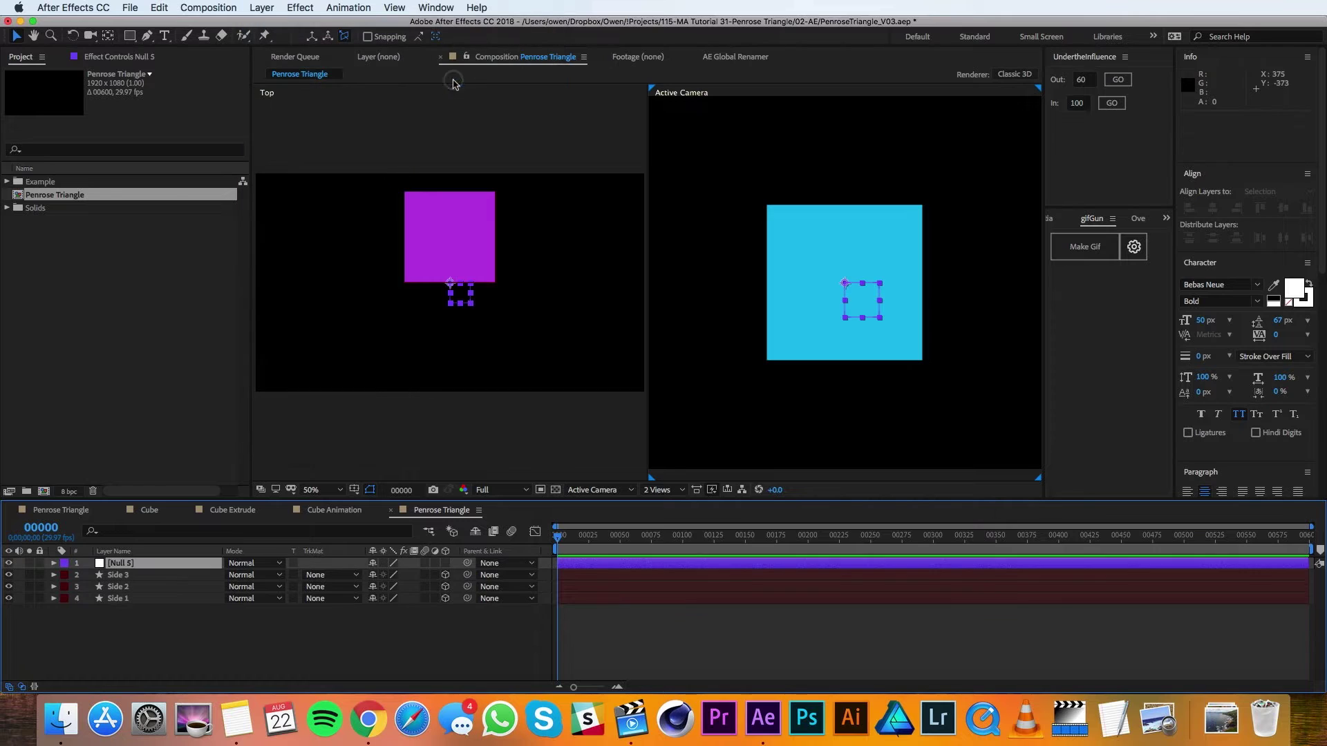
# - Make the null 3D, rename it 'Control', and set its Z position to 225
pyautogui.click(444, 564)
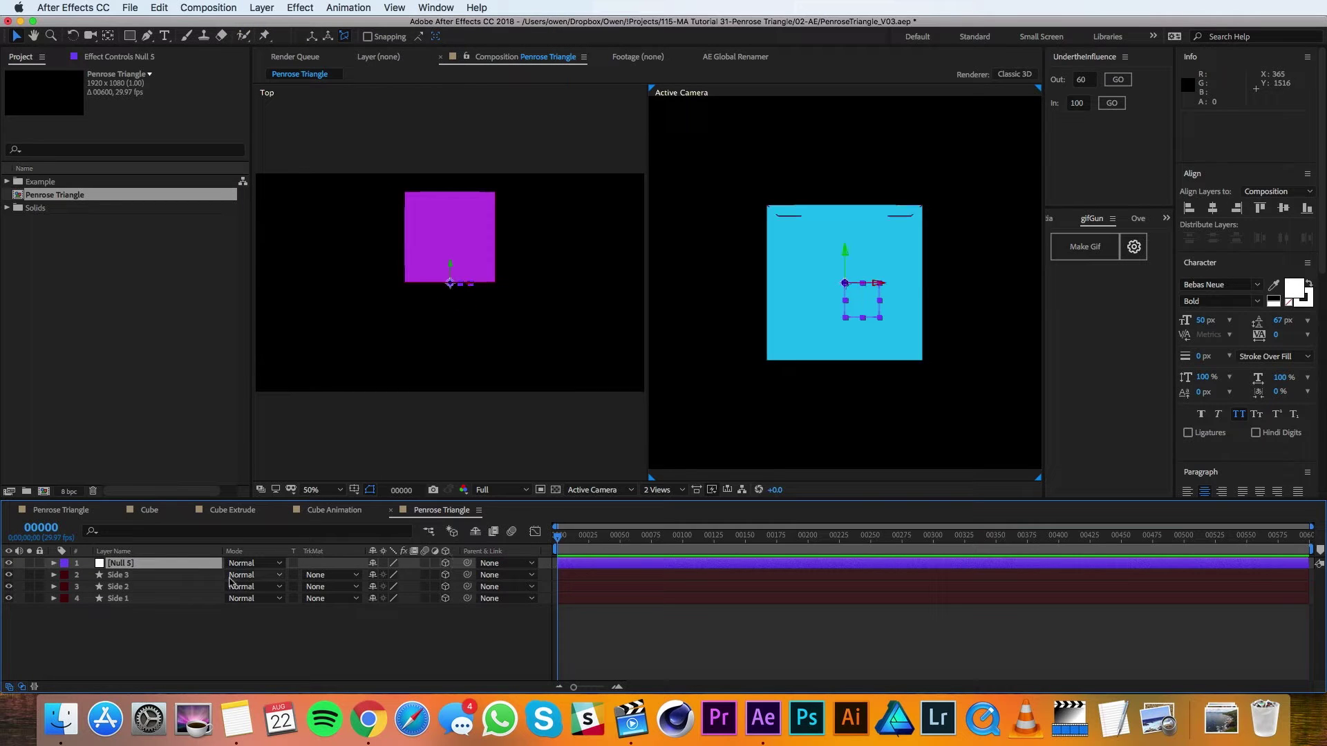
pyautogui.click(147, 565)
pyautogui.press('Return')
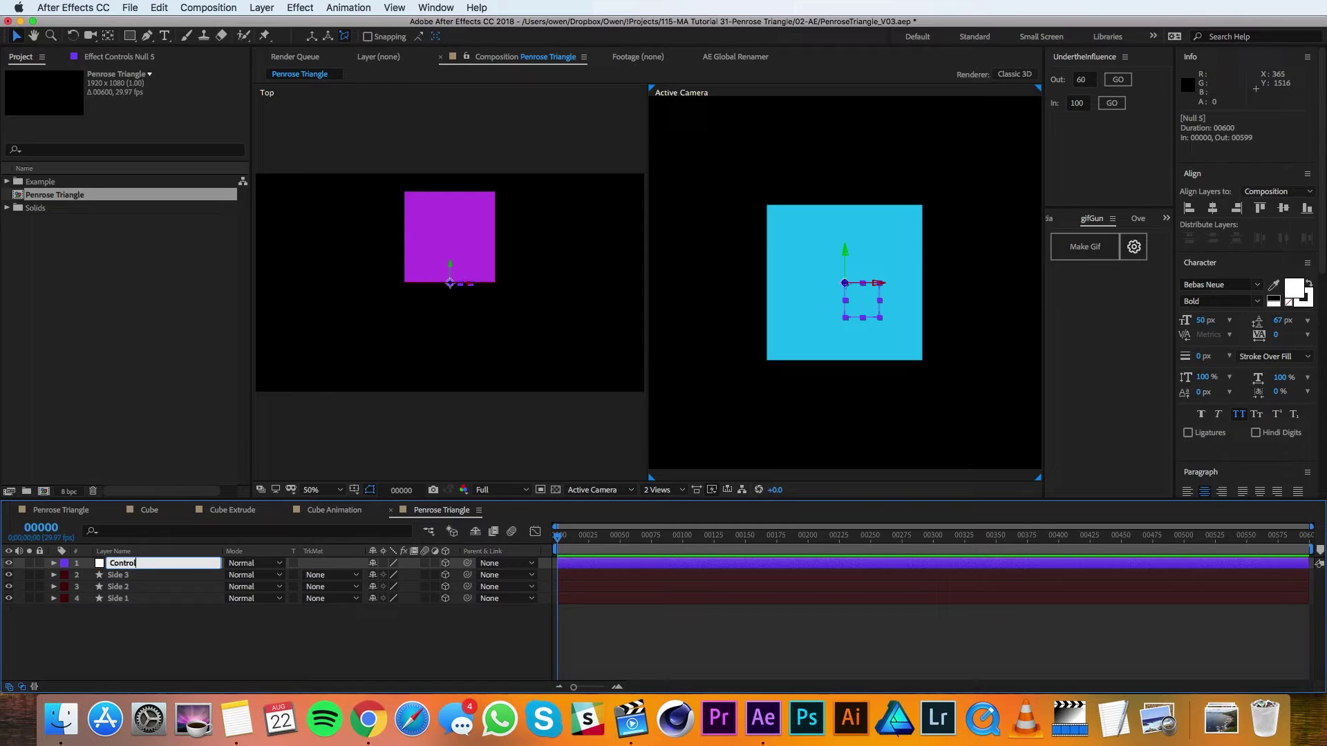
pyautogui.write('Control')
pyautogui.press('Return')
pyautogui.press('p')
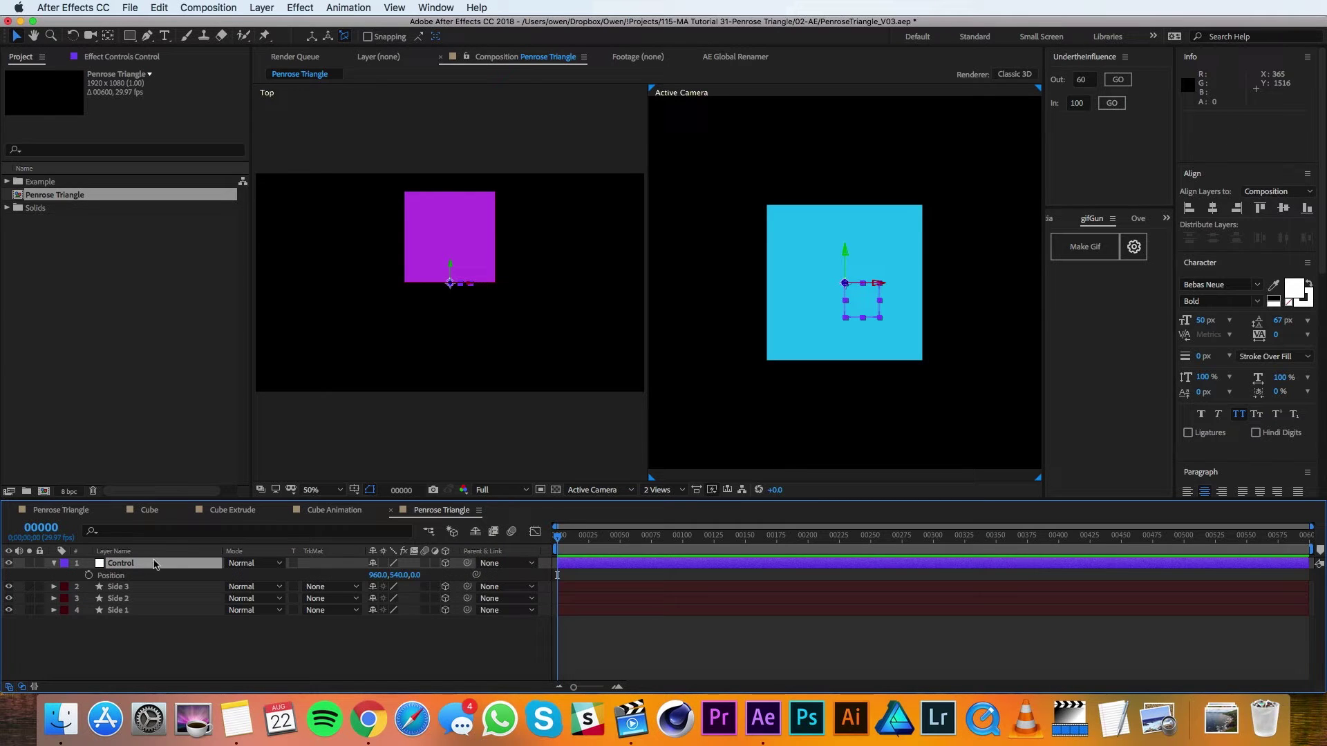
pyautogui.click(417, 576)
pyautogui.press('Return')
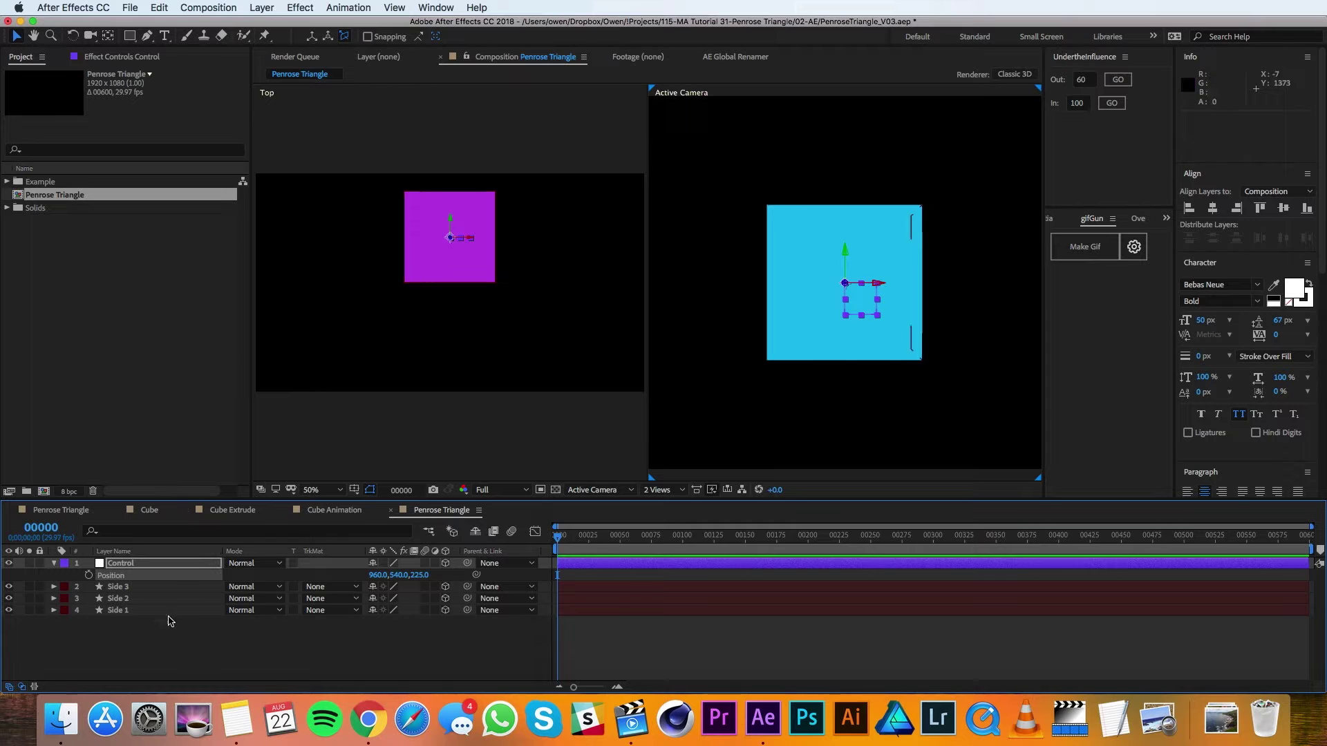
# - Parent all three sides to Control, orient it 0°, 55°, 45°, and switch to a single view
pyautogui.moveTo(143, 643); pyautogui.dragTo(116, 587)
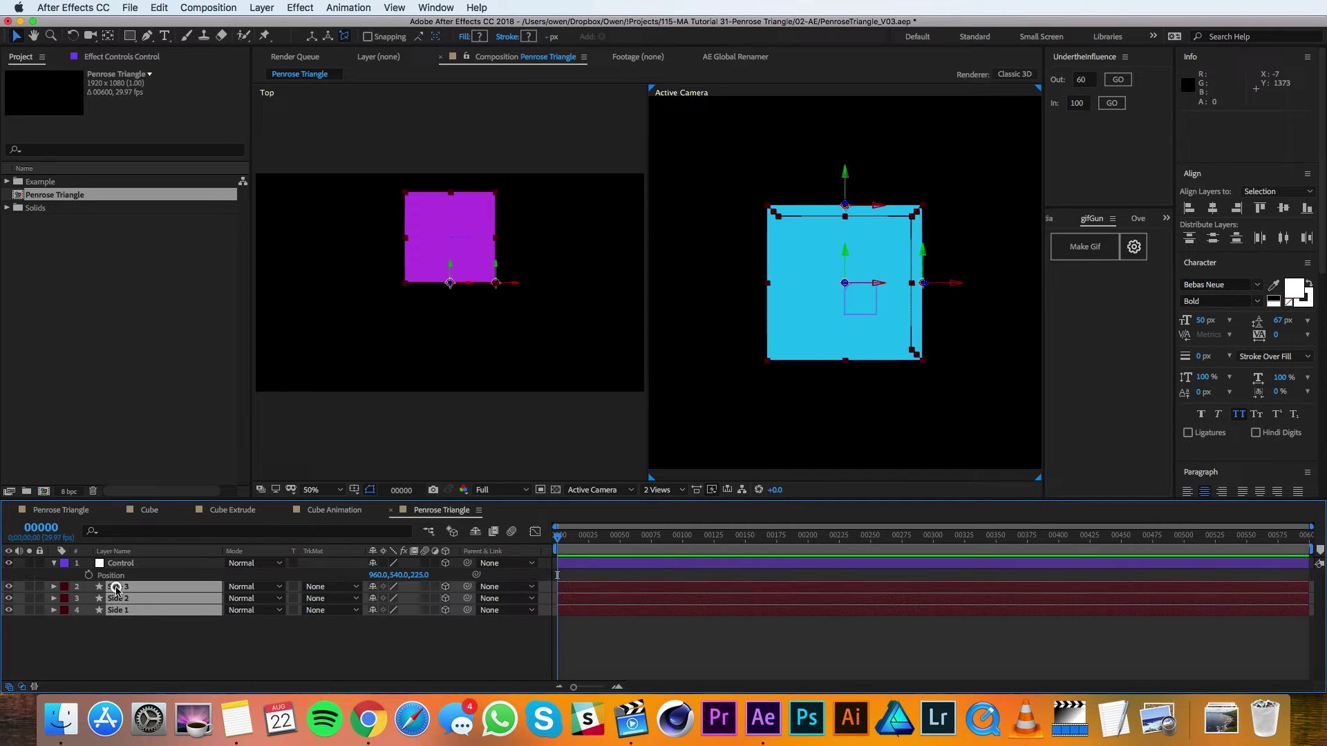
pyautogui.moveTo(467, 587); pyautogui.dragTo(443, 564)
pyautogui.press('r')
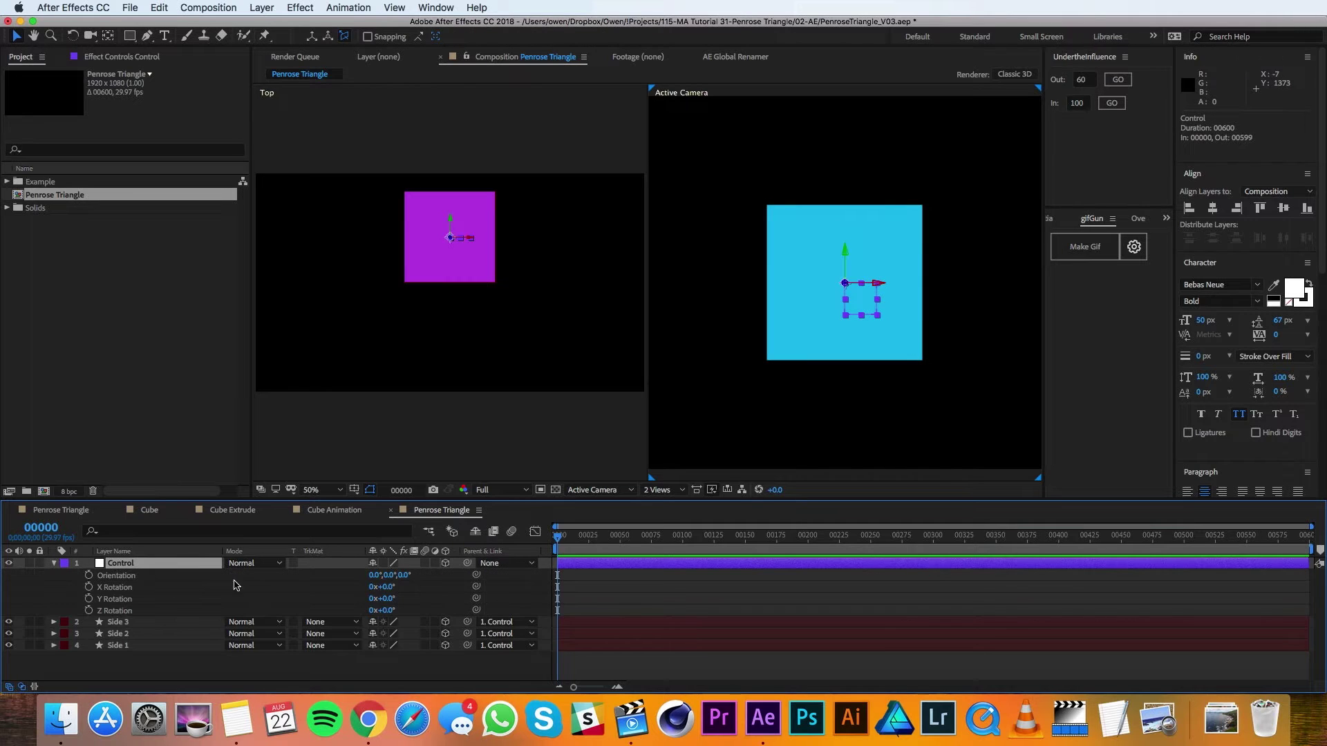
pyautogui.click(390, 575)
pyautogui.write('55')
pyautogui.press('Tab')
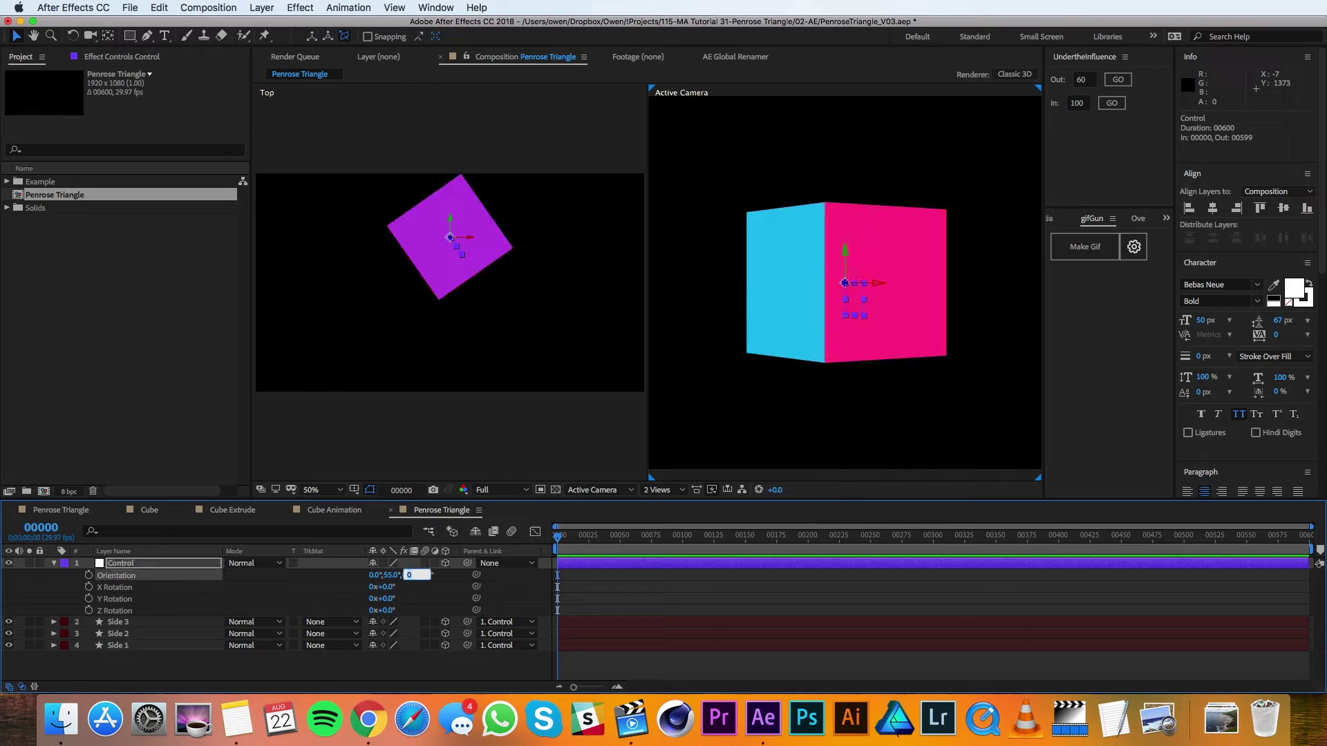
pyautogui.press('Return')
pyautogui.click(663, 490)
pyautogui.click(665, 502)
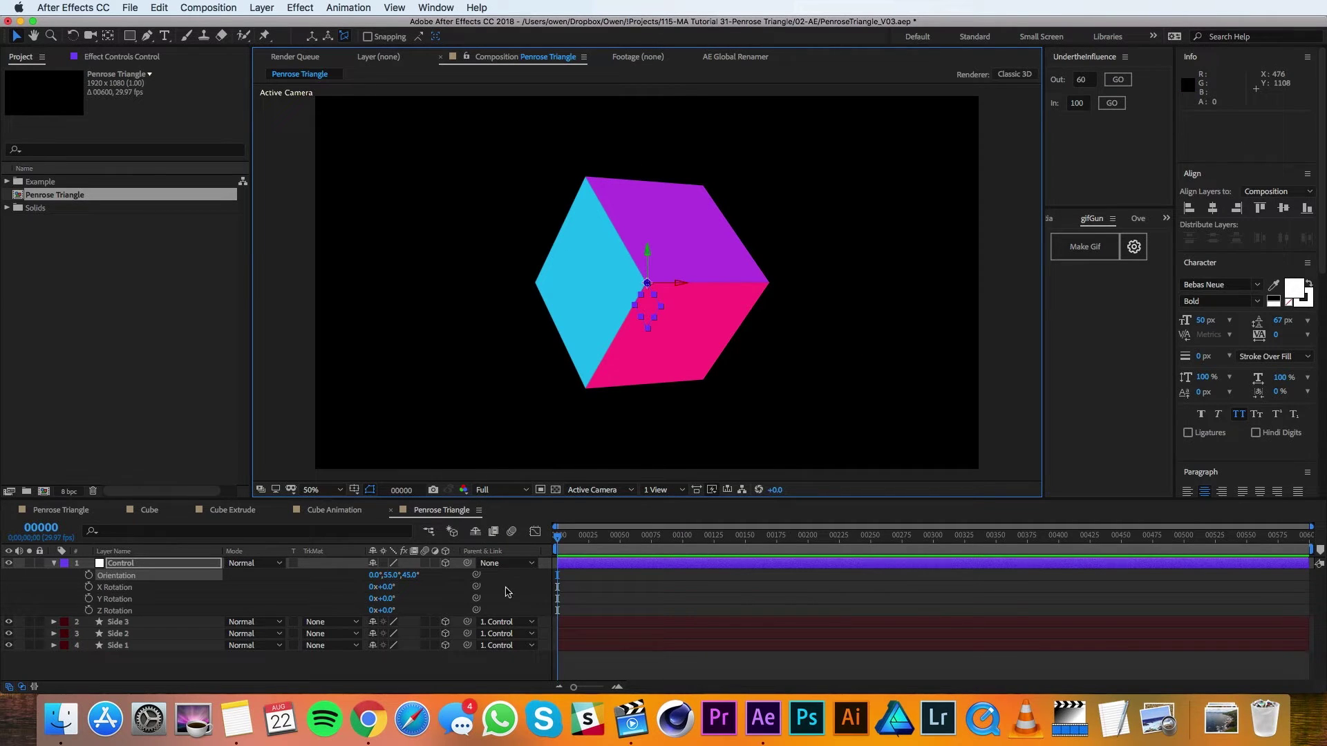
# - Add a camera layer 'Camera 1' with default settings and show the title/action safe guides
pyautogui.click(276, 7)
pyautogui.moveTo(293, 26)
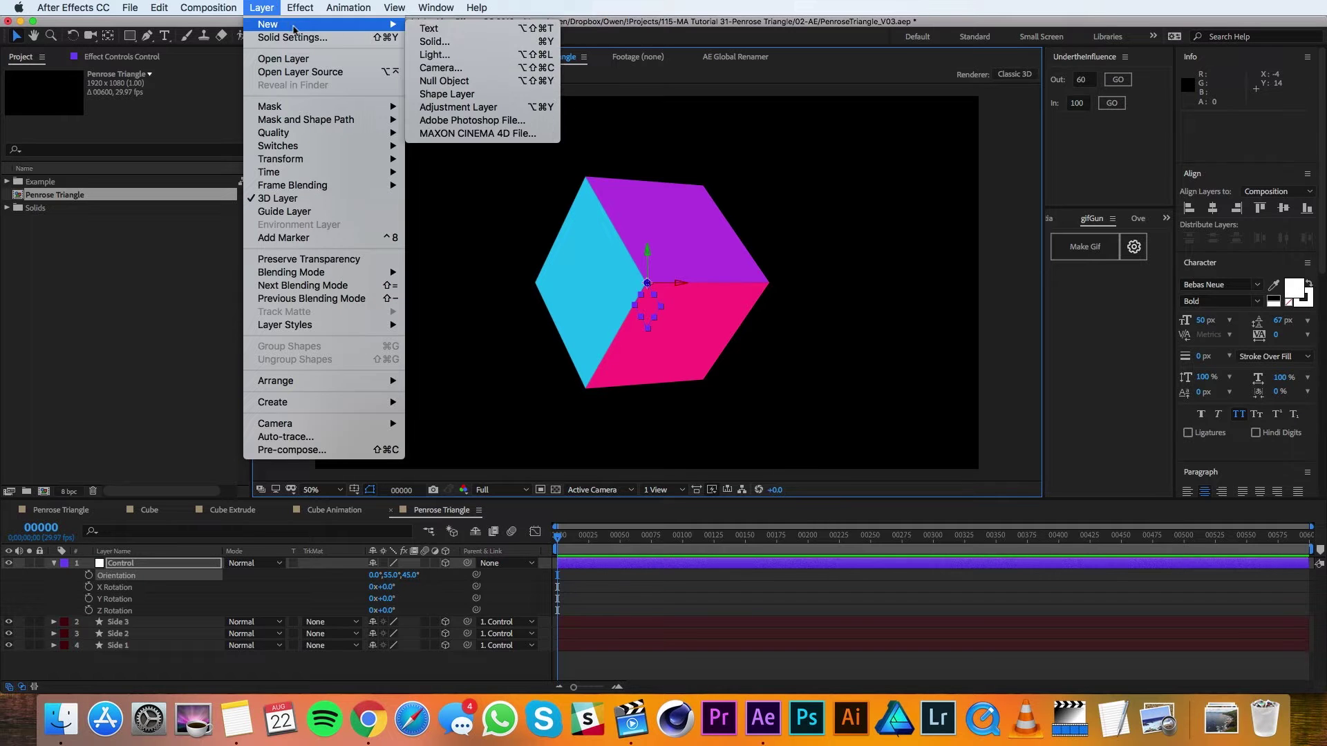
pyautogui.click(435, 68)
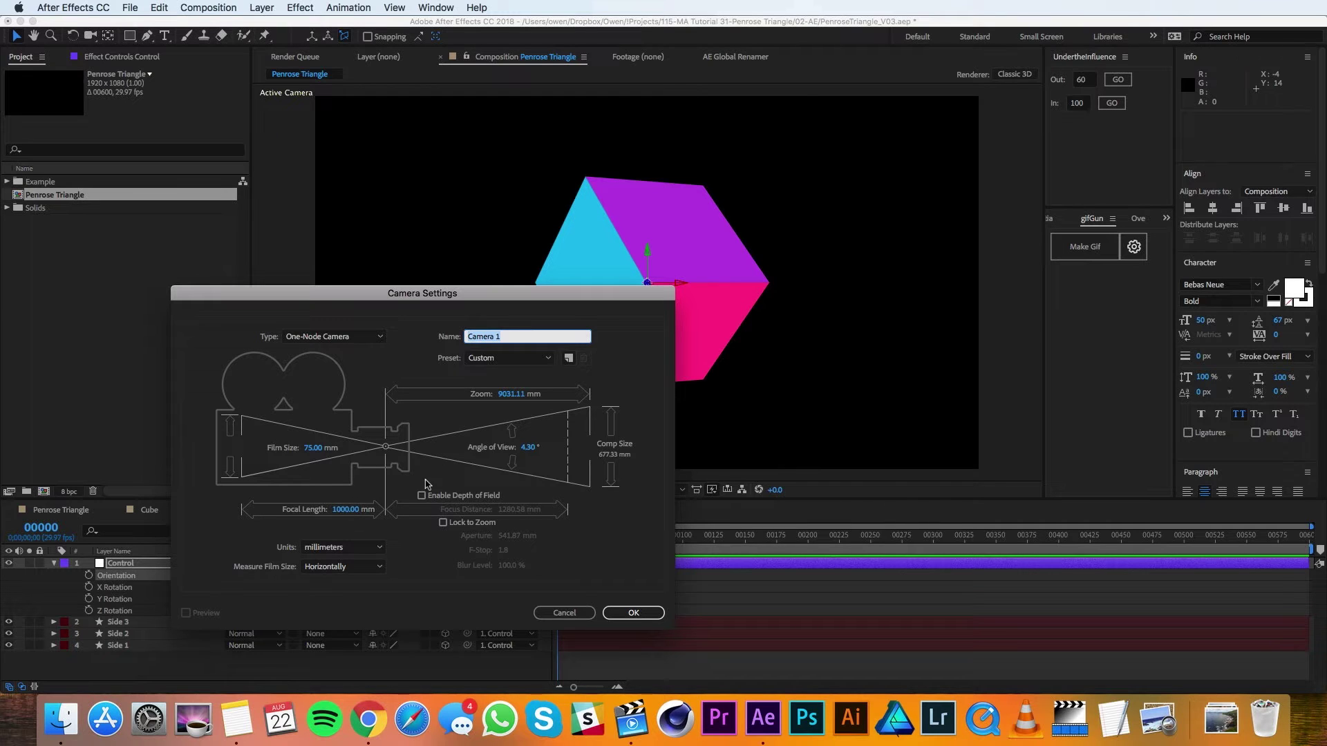
pyautogui.click(633, 613)
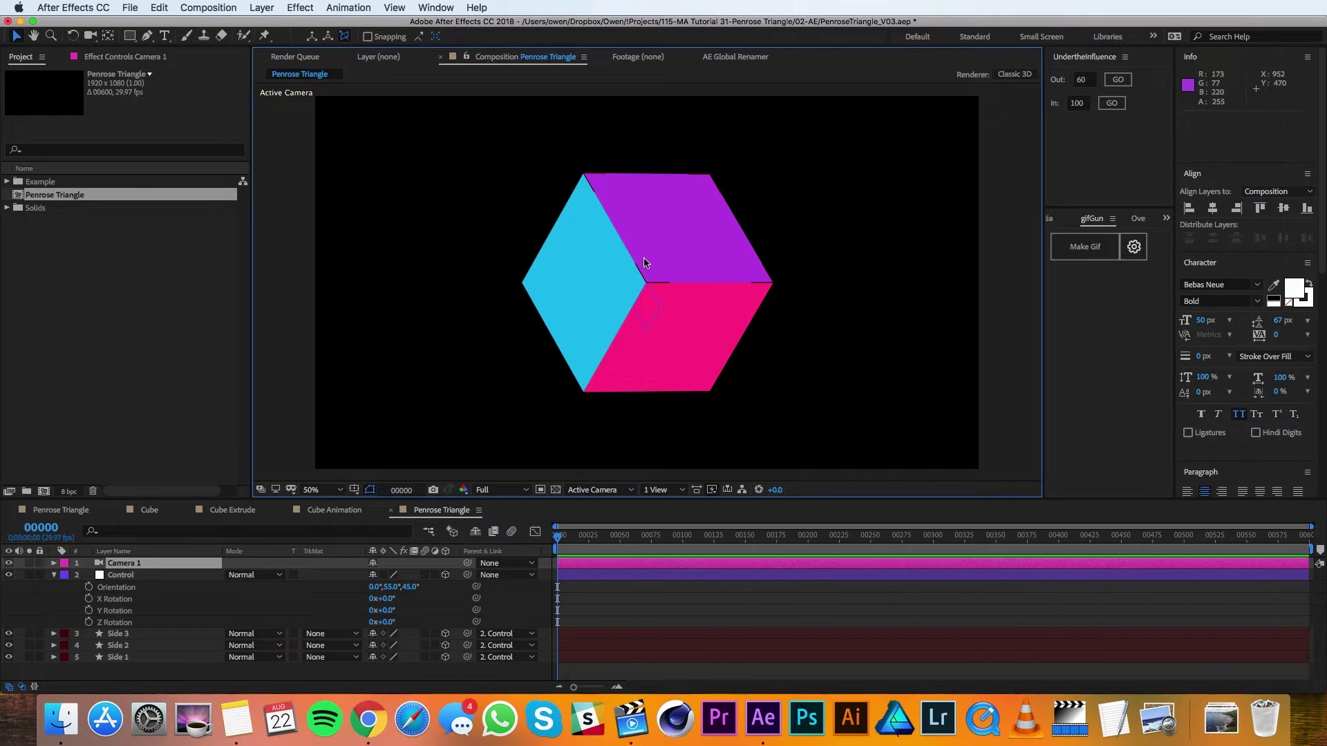
pyautogui.press("'")
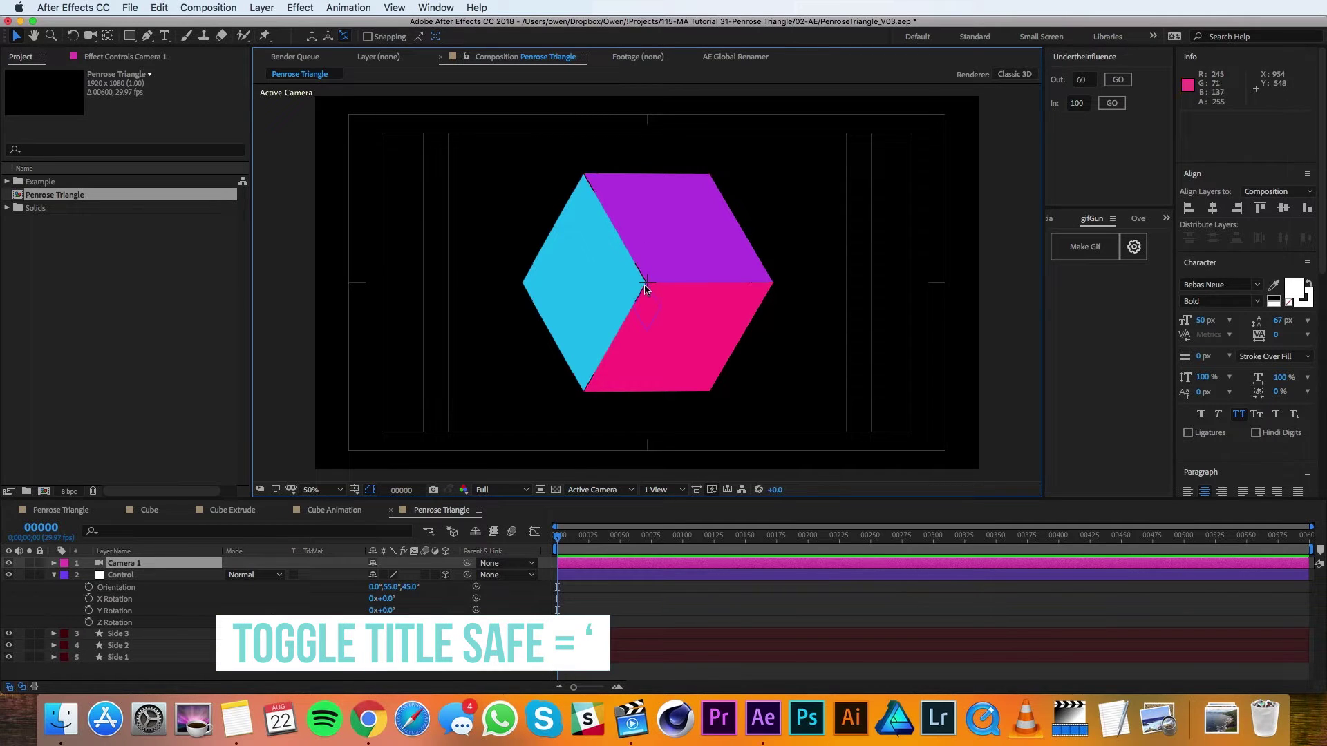
# - Nudge the Control layer one pixel right while zoomed in on the cube's centre
pyautogui.click(207, 549)
pyautogui.press('u')
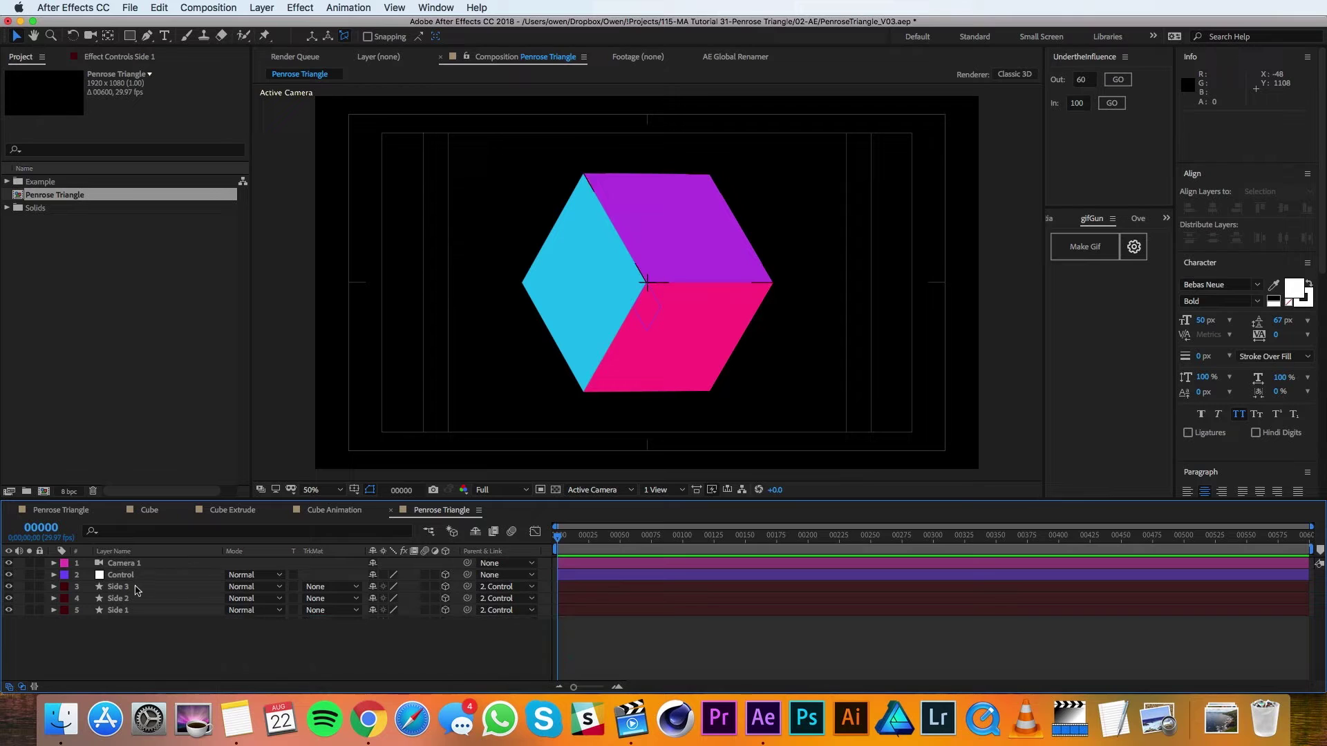
pyautogui.click(137, 587)
pyautogui.keyDown('shift'); pyautogui.click(126, 610); pyautogui.keyUp('shift')
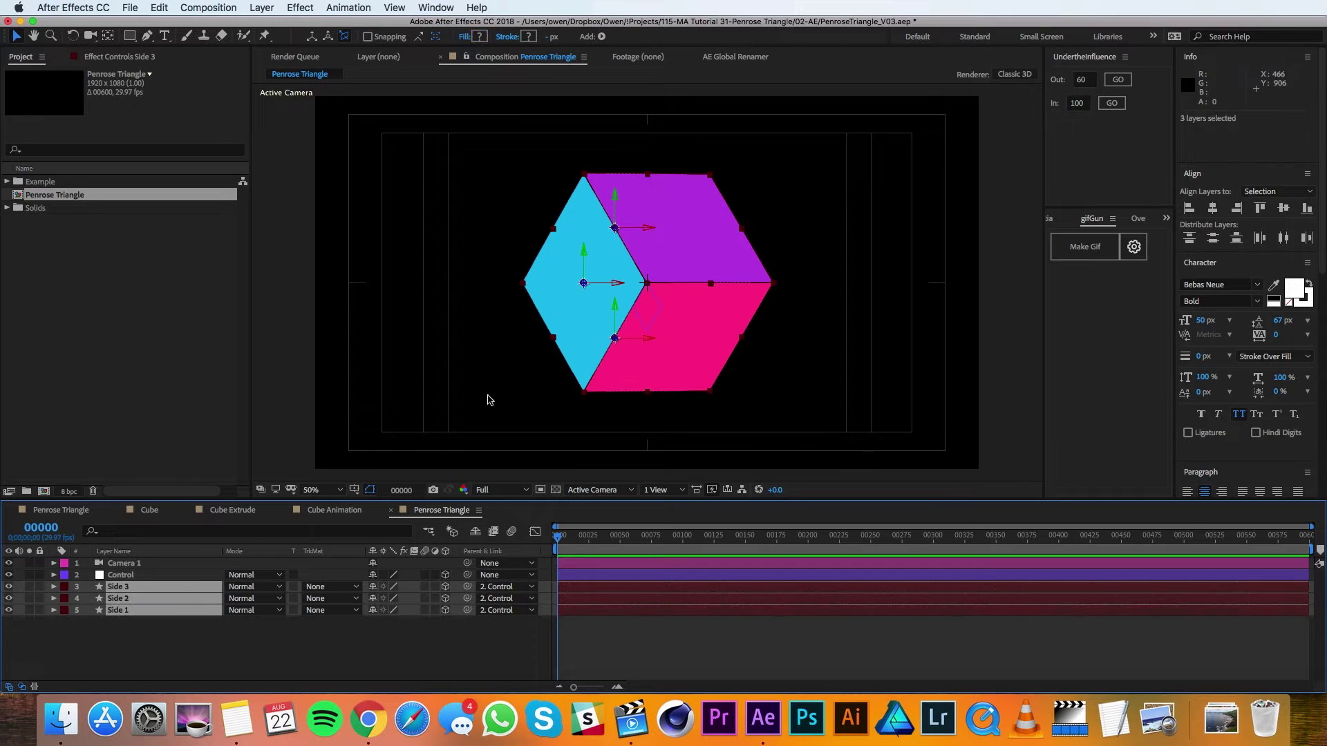
pyautogui.click(316, 674)
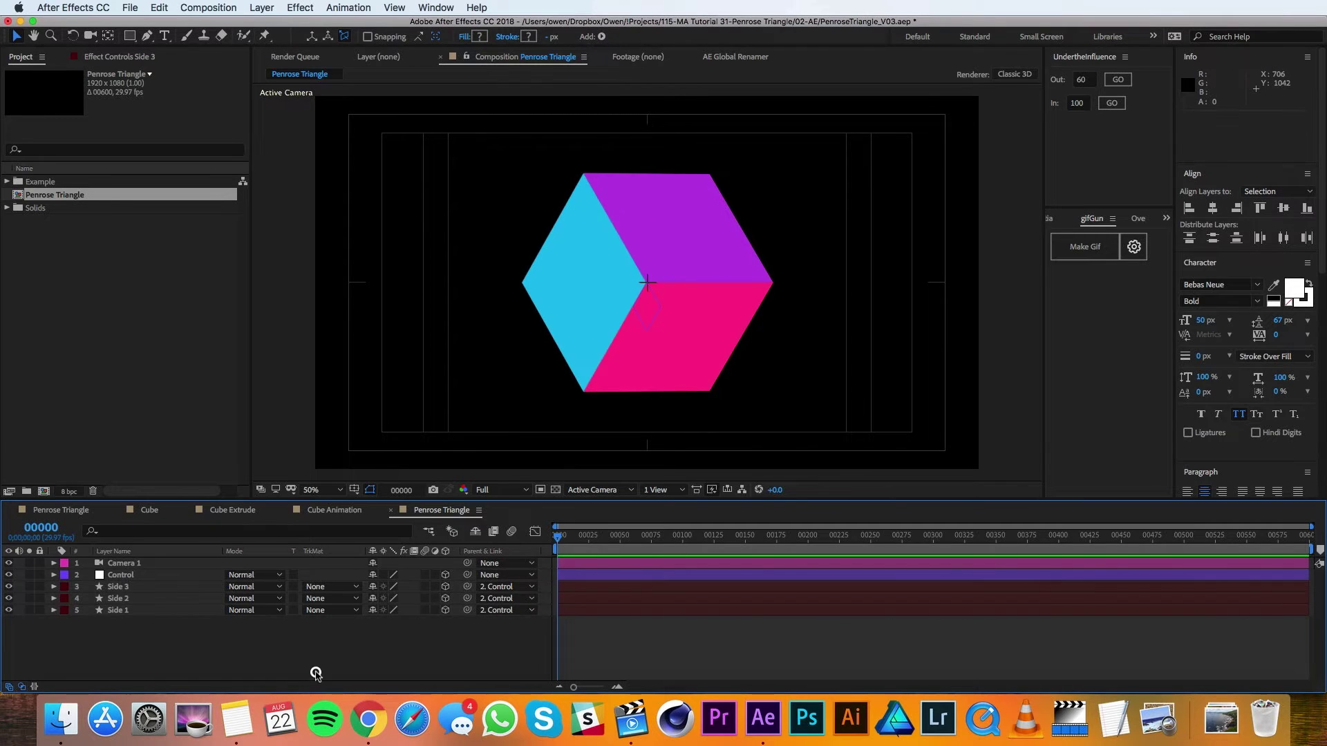
pyautogui.click(124, 575)
pyautogui.press('.')
pyautogui.press('.')
pyautogui.press('.')
pyautogui.press('.')
pyautogui.press('.')
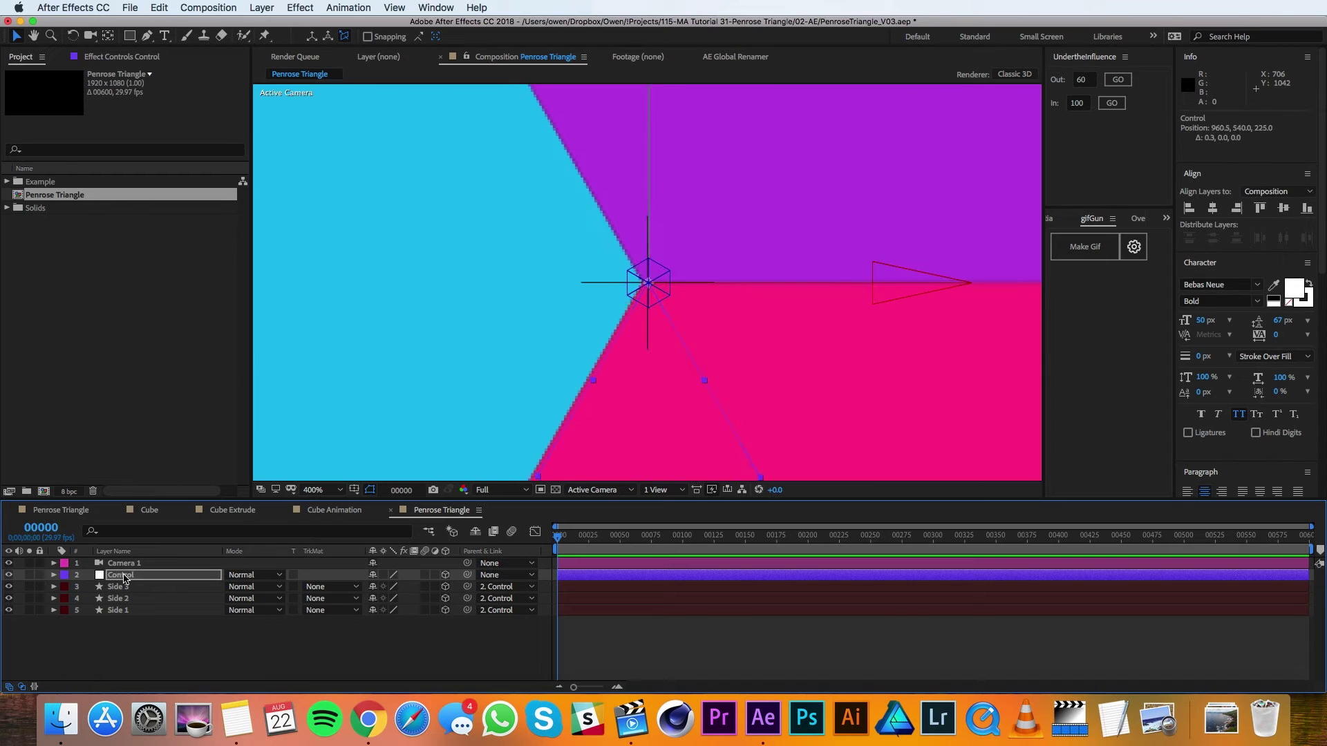
pyautogui.press('Right')
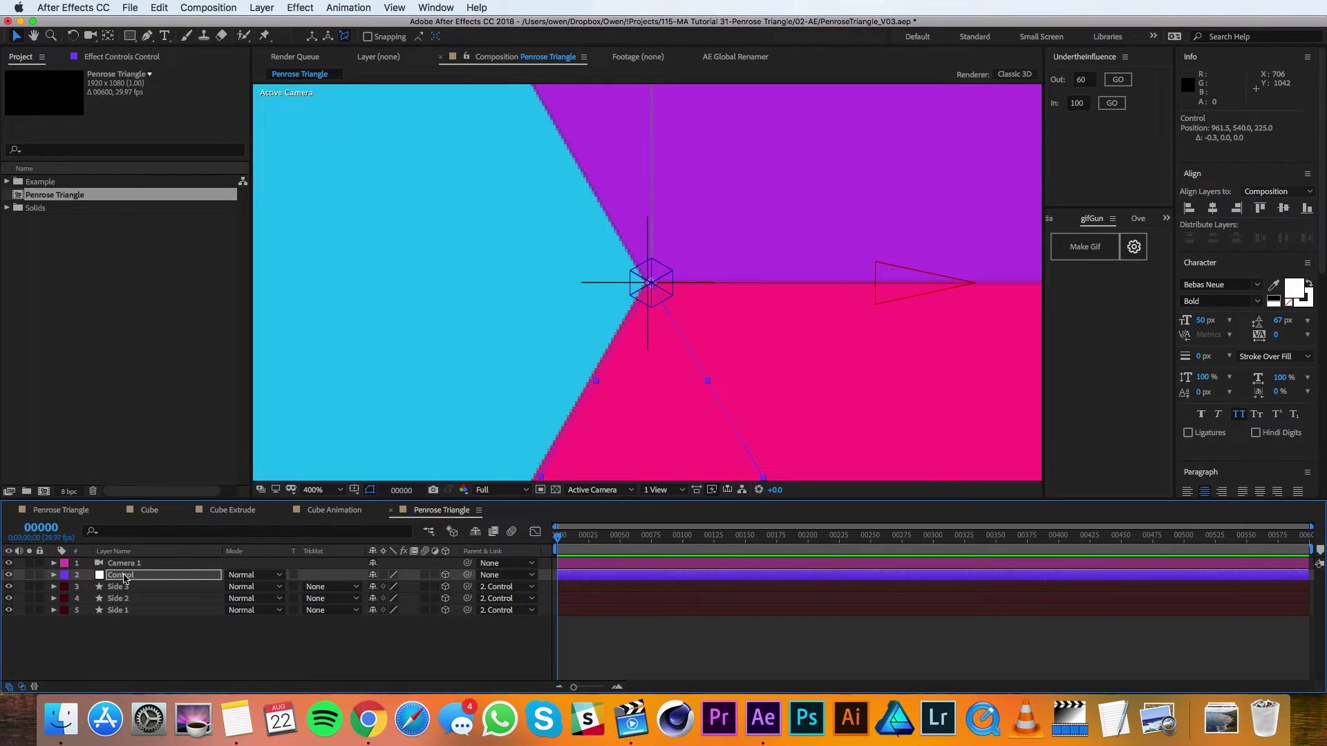
pyautogui.hotkey('shift', '/')
pyautogui.click(169, 640)
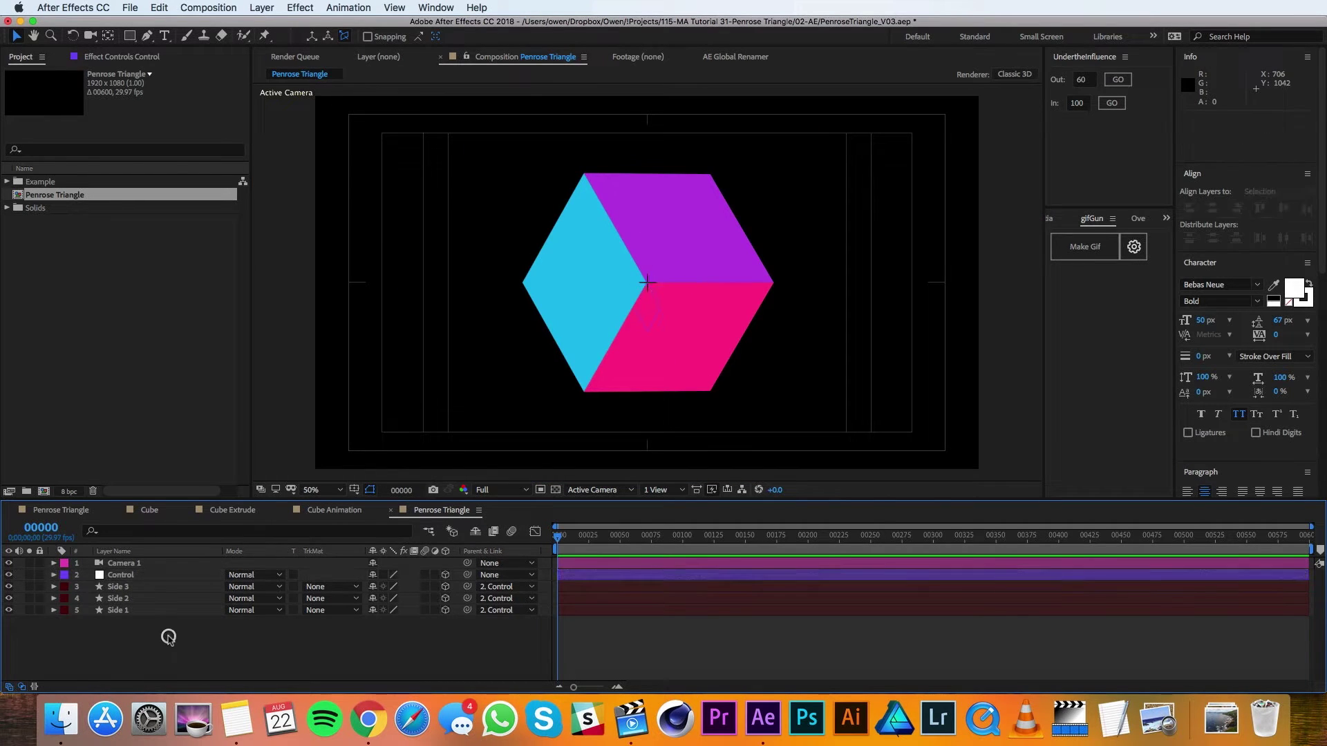
# - Draw a pen path from the cube's top corner through its centre to its bottom corner
pyautogui.click(147, 36)
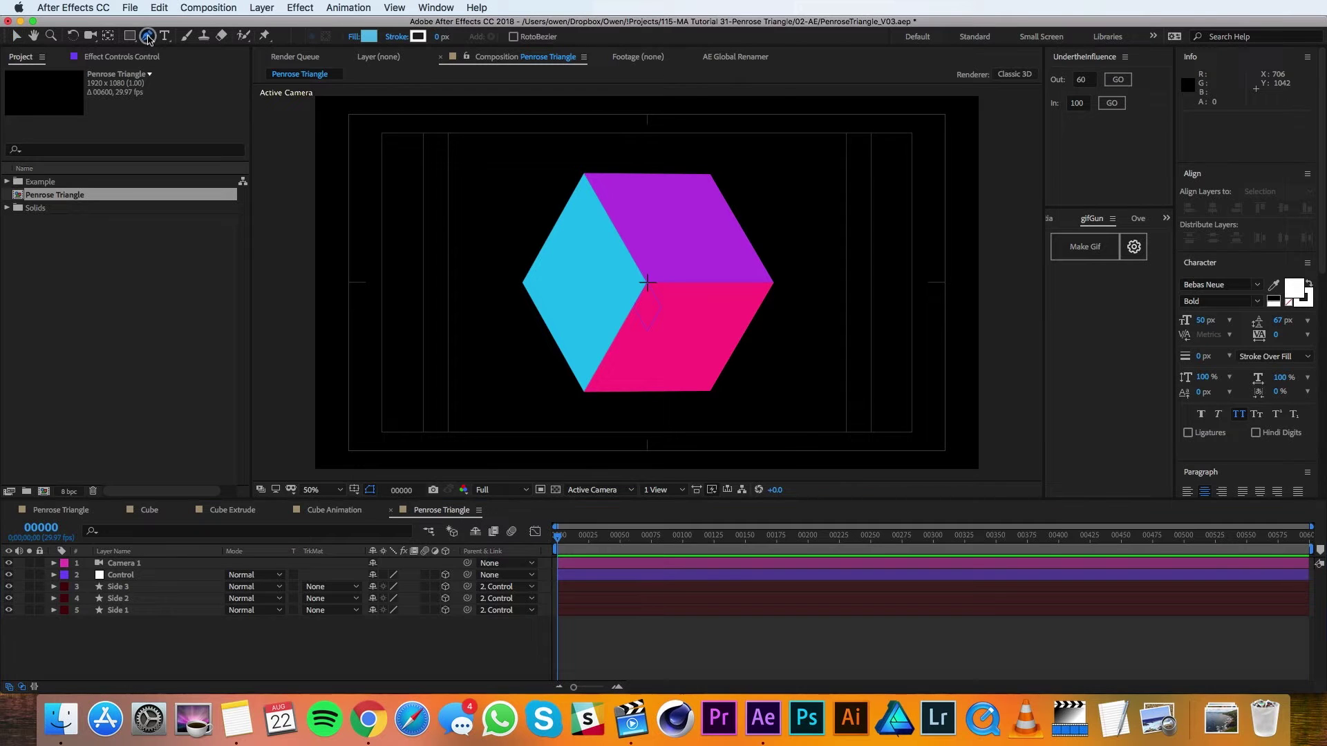
pyautogui.press('/')
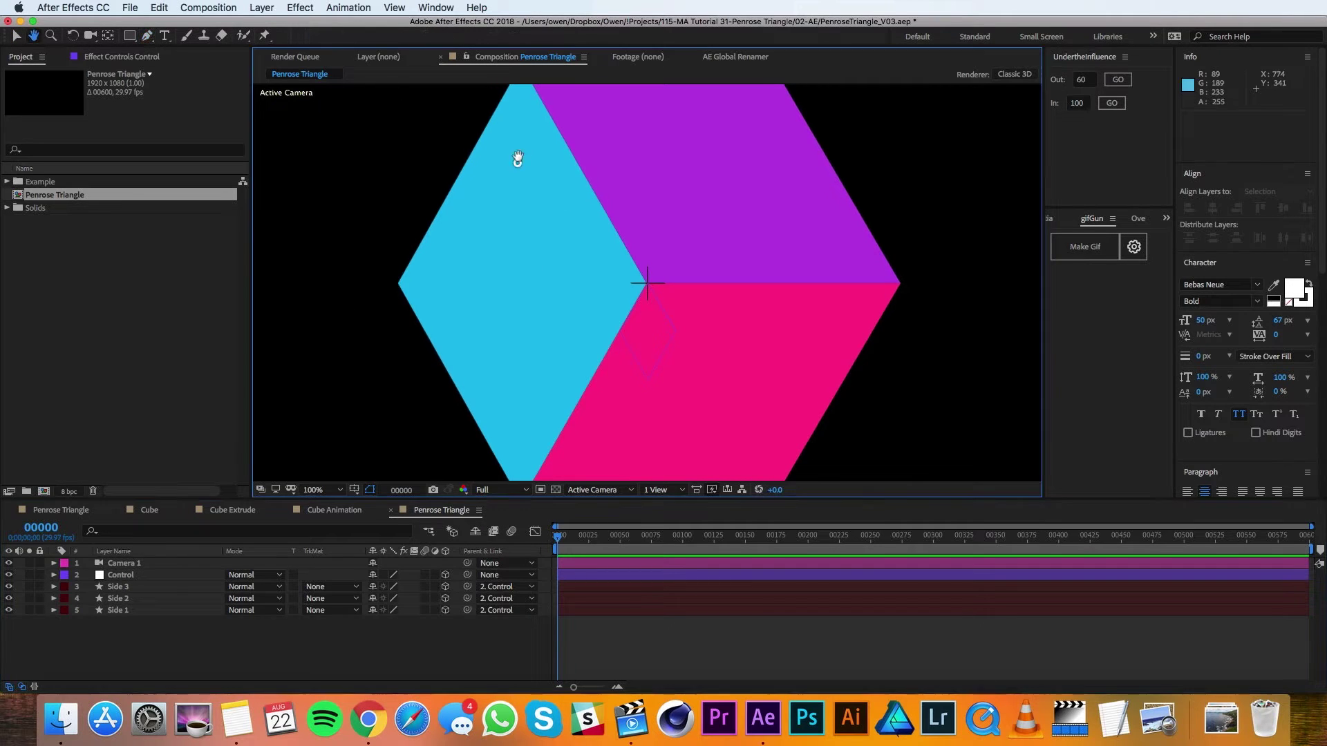
pyautogui.scroll(3, 518, 157)
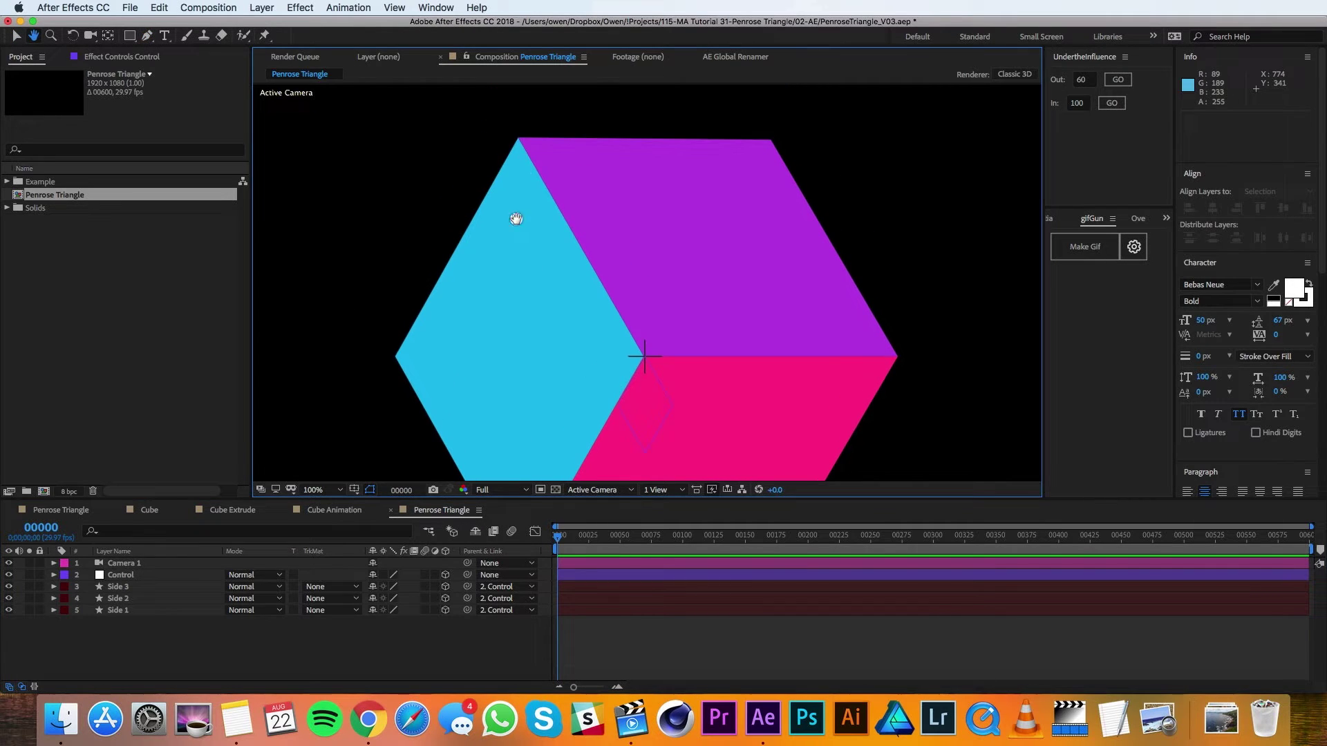
pyautogui.click(520, 138)
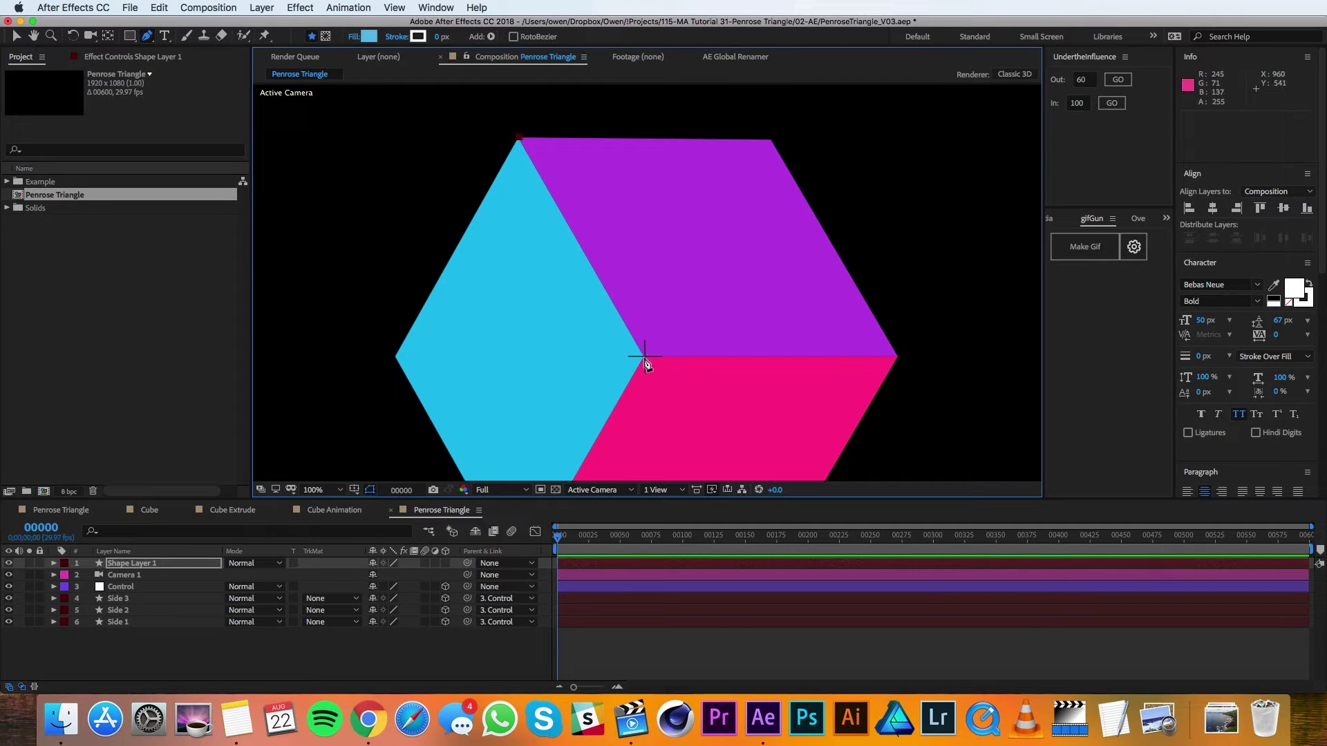
pyautogui.click(644, 357)
pyautogui.moveTo(640, 359); pyautogui.dragTo(719, 273)
pyautogui.click(594, 456)
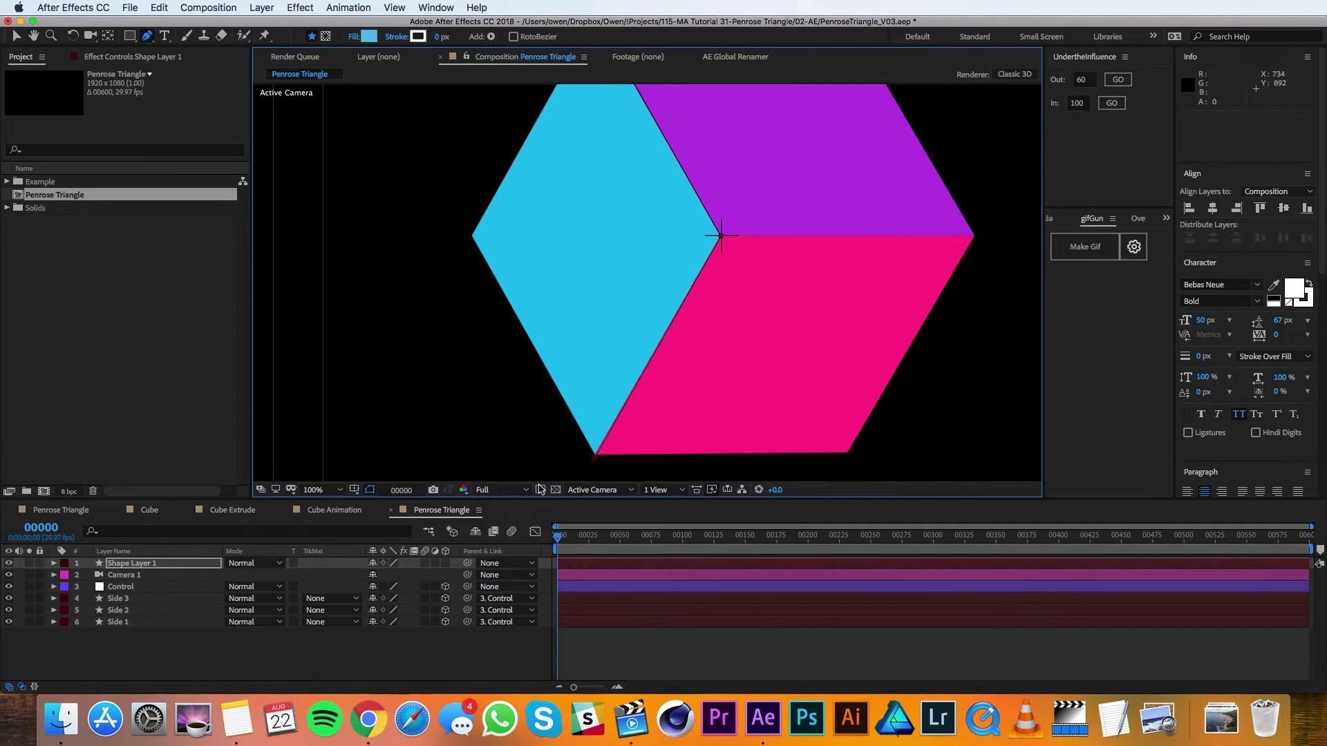
pyautogui.click(154, 567)
pyautogui.press('super+z')
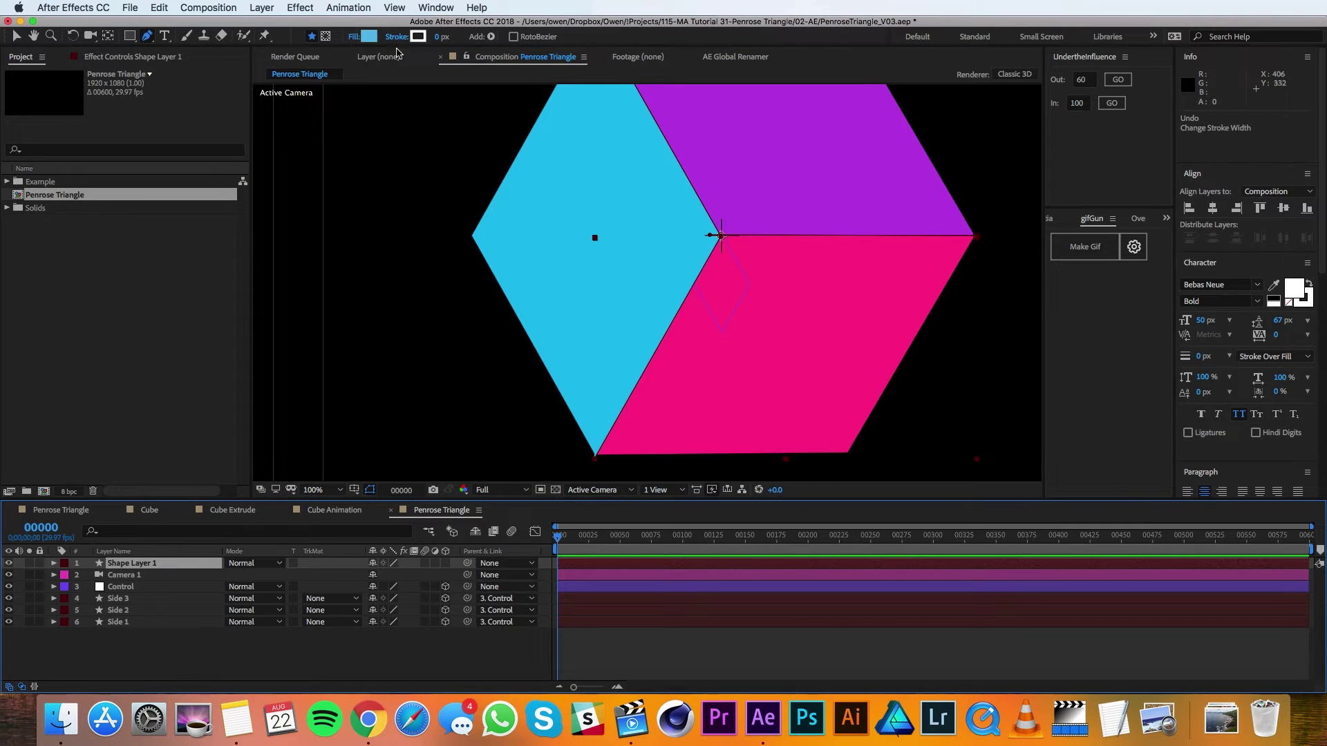
# - Give the path a 25 px stroke and name its layer 'Lines'
pyautogui.click(440, 37)
pyautogui.write('25')
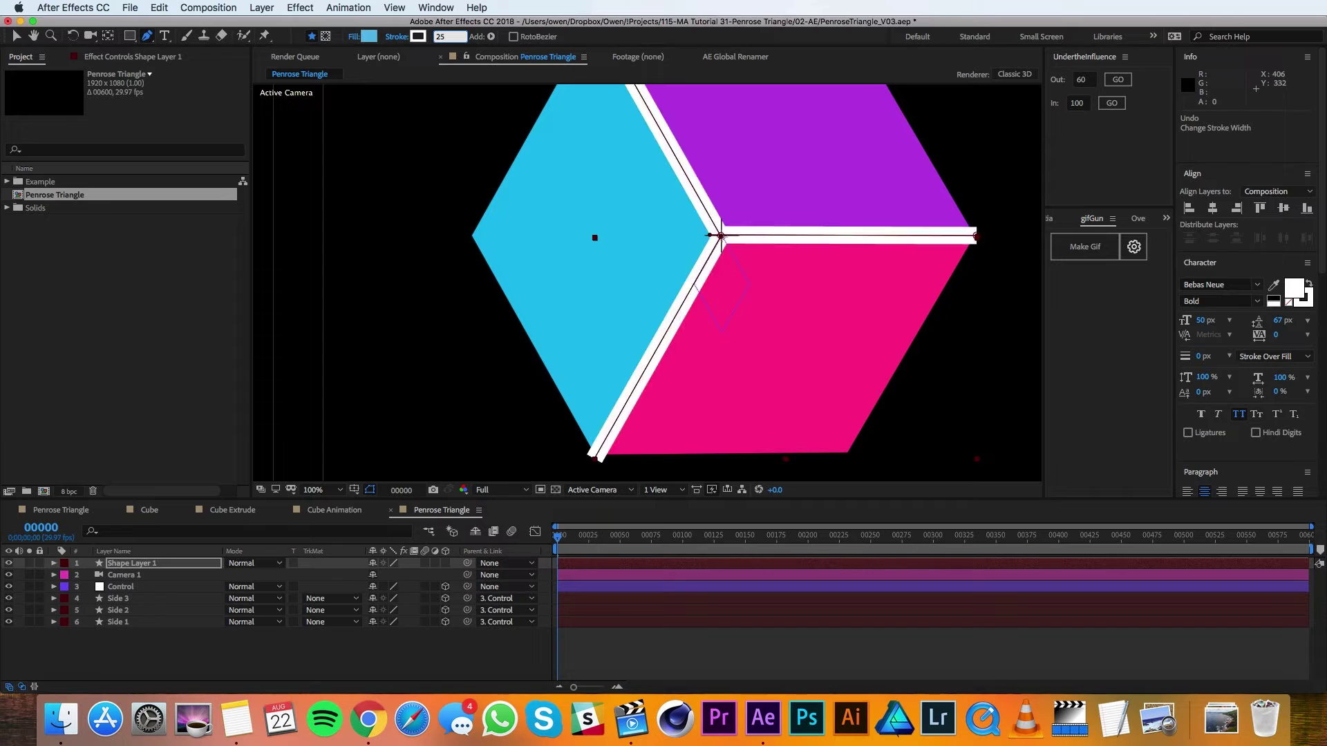
pyautogui.press('Return')
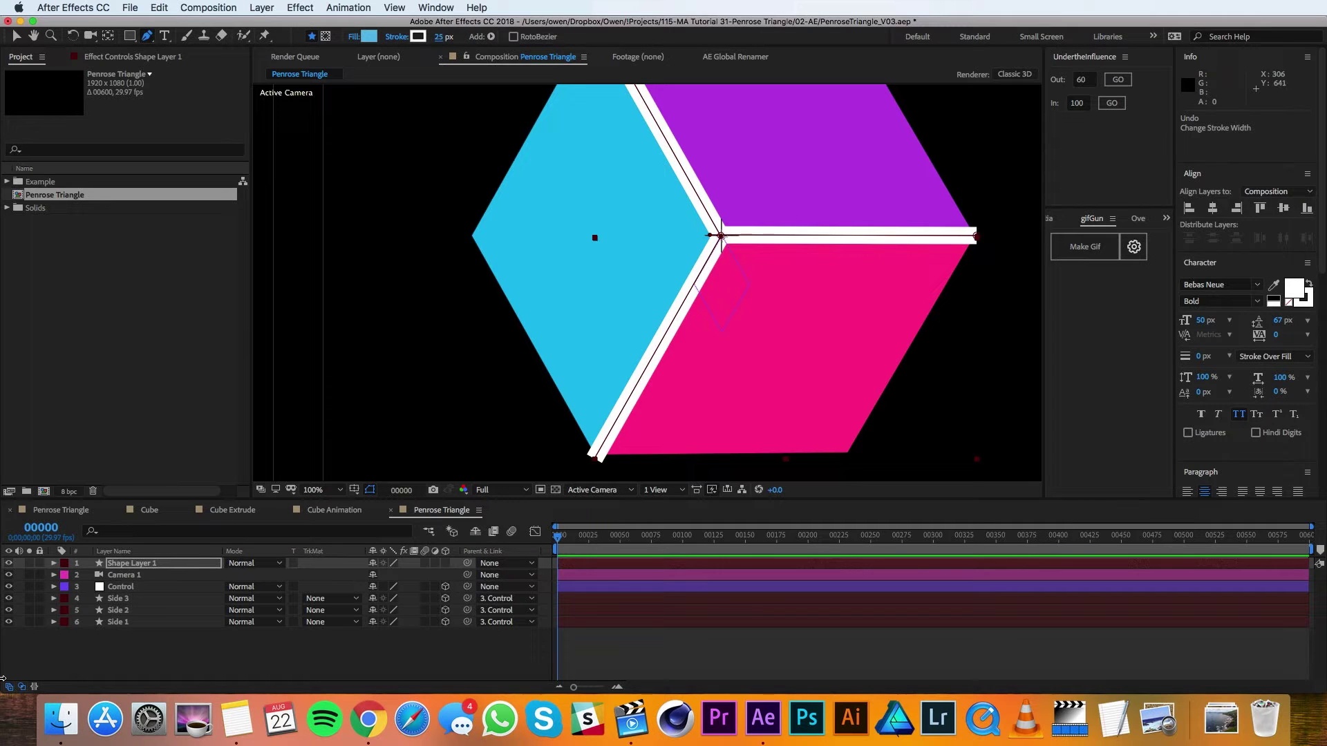
pyautogui.click(125, 566)
pyautogui.press('Return')
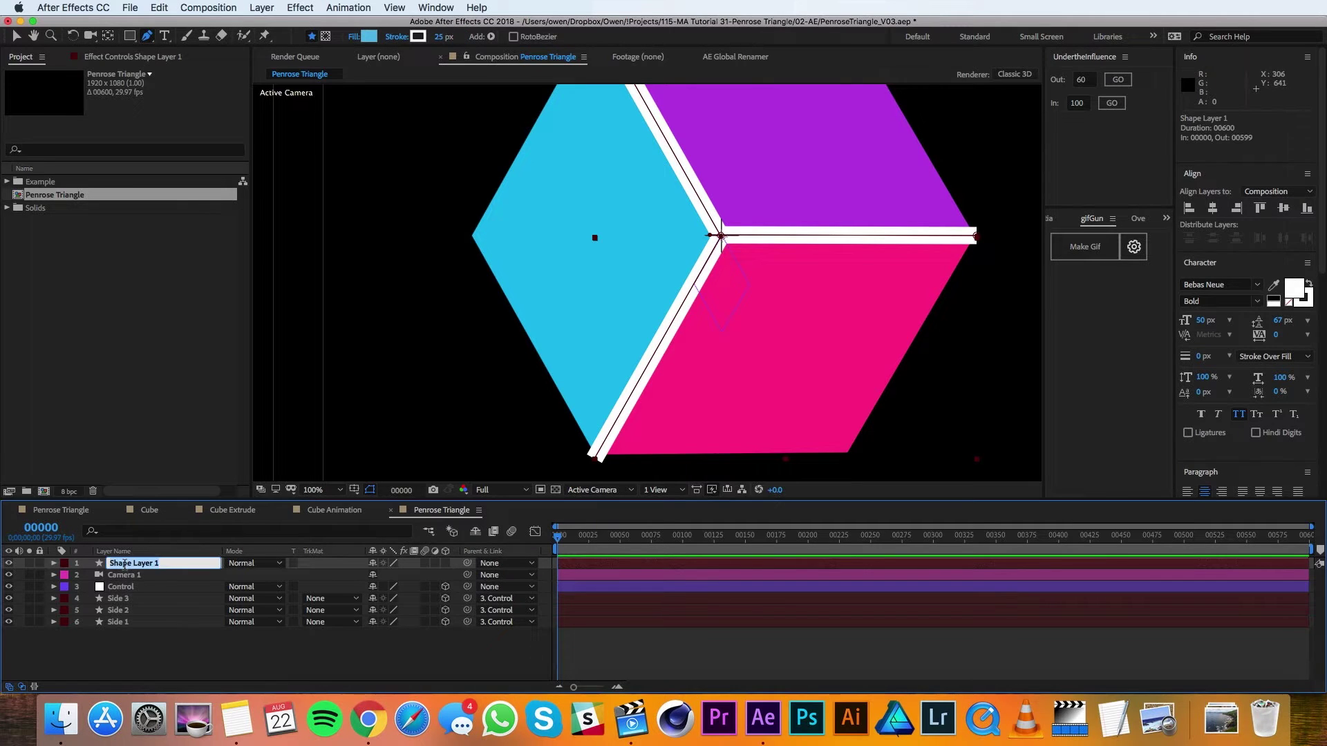
pyautogui.write('Lines')
pyautogui.press('Return')
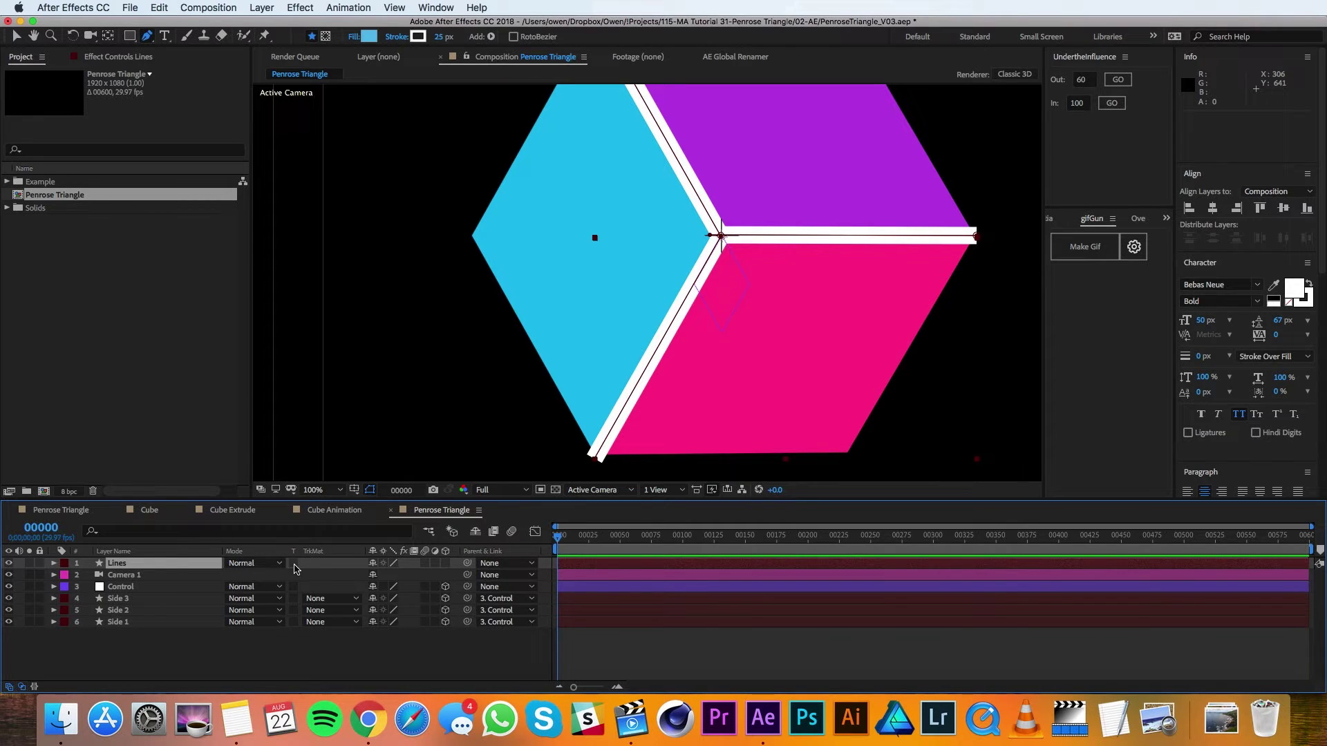
# - Enable Preserve Underlying Transparency on Lines so the strokes clip to the coloured sides
pyautogui.click(293, 563)
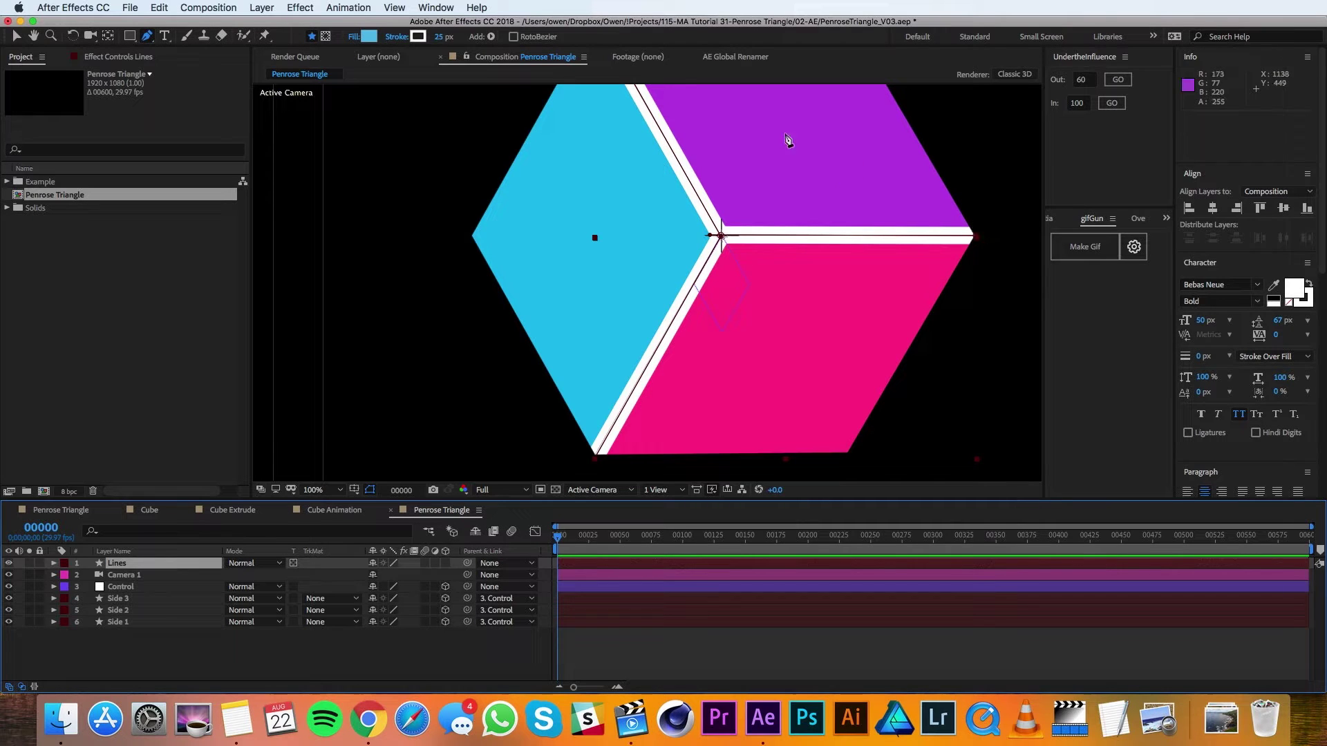
pyautogui.press('space')
pyautogui.moveTo(685, 181); pyautogui.dragTo(675, 258)
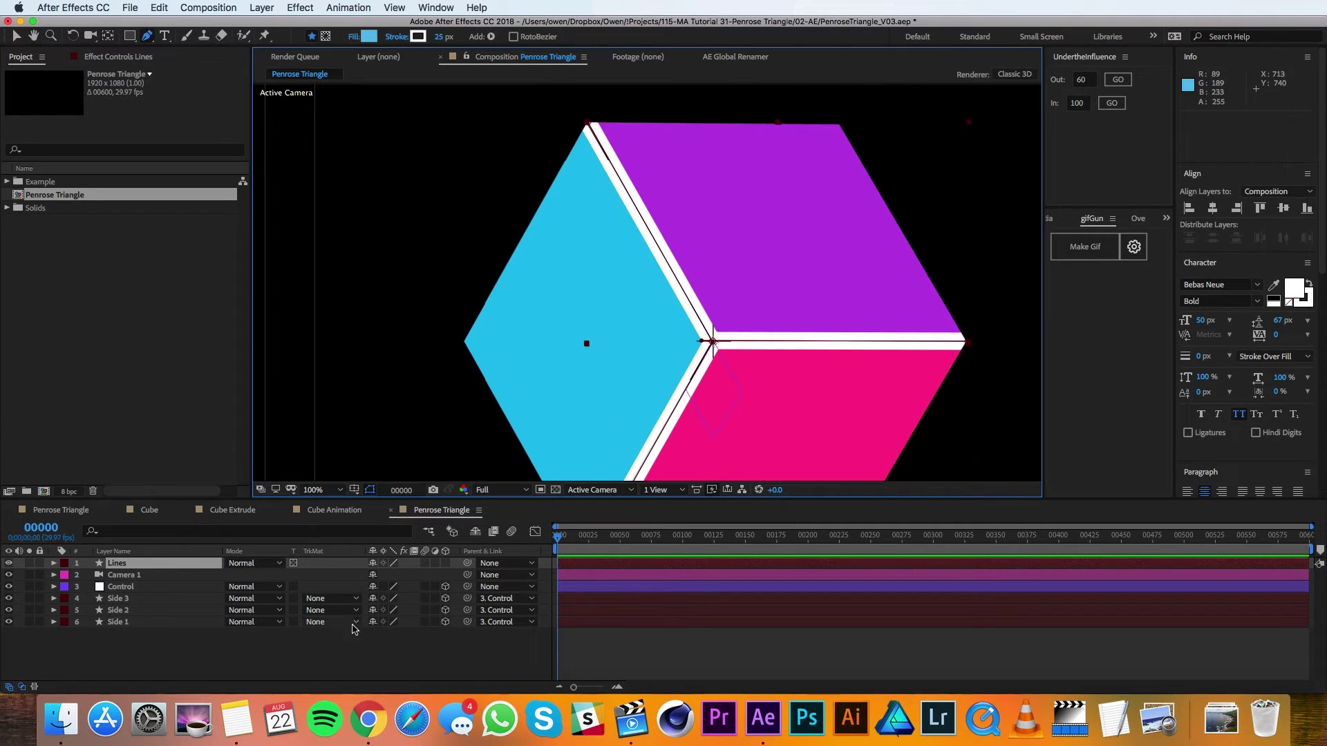
# - Pre-compose all six layers into a new composition named 'Cube'
pyautogui.press('v')
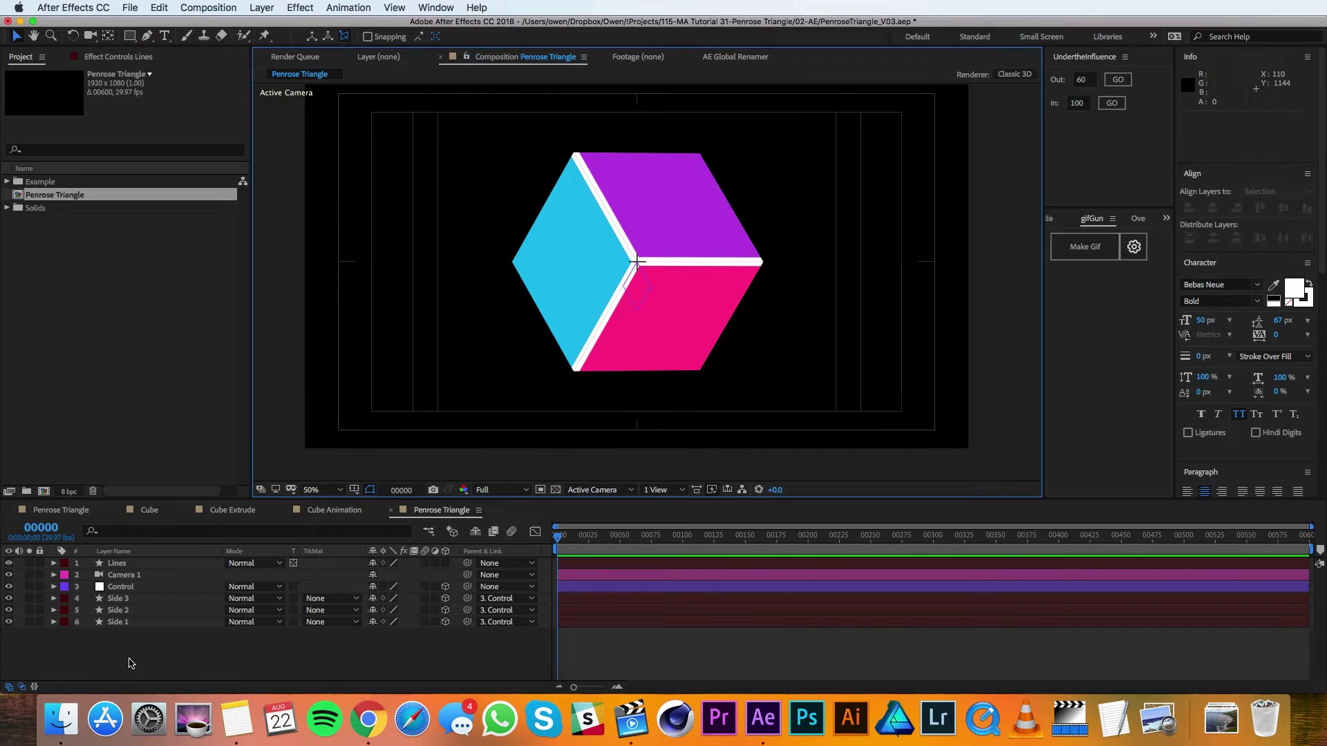
pyautogui.moveTo(132, 662); pyautogui.dragTo(128, 569)
pyautogui.click(261, 8)
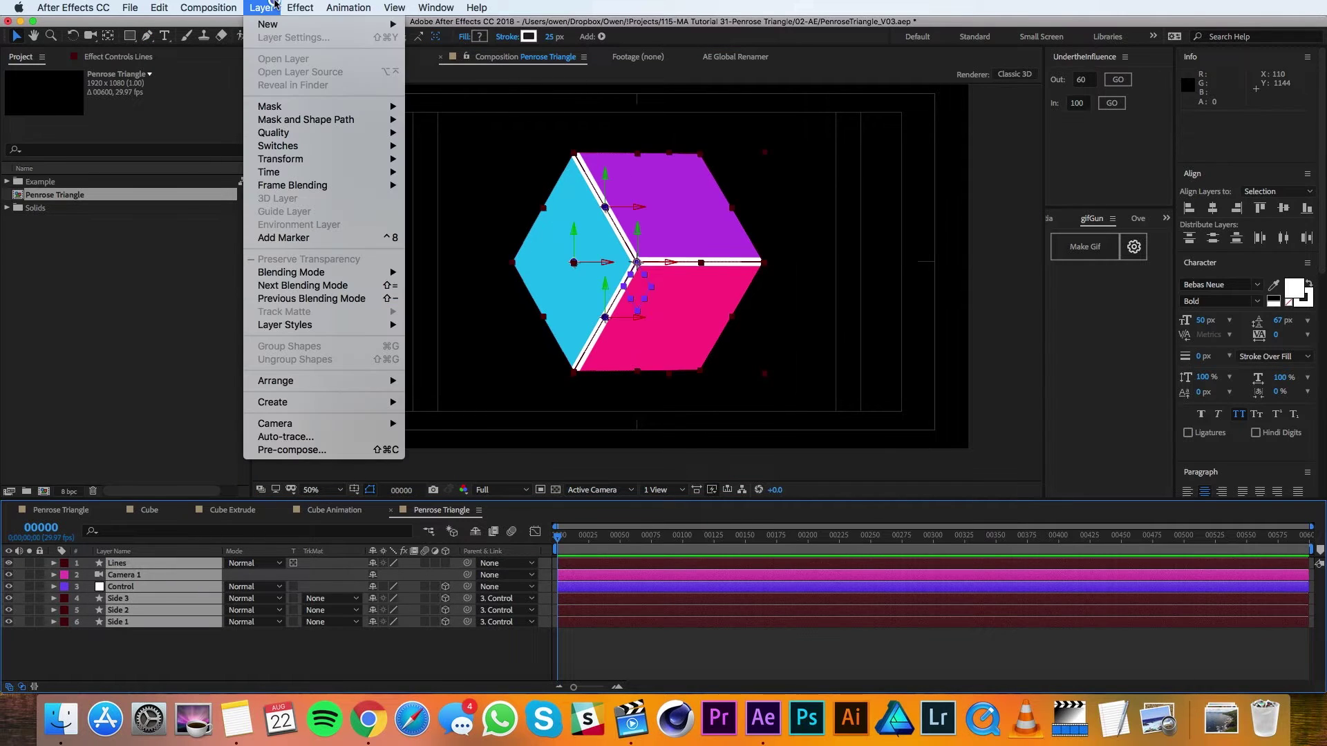
pyautogui.click(289, 451)
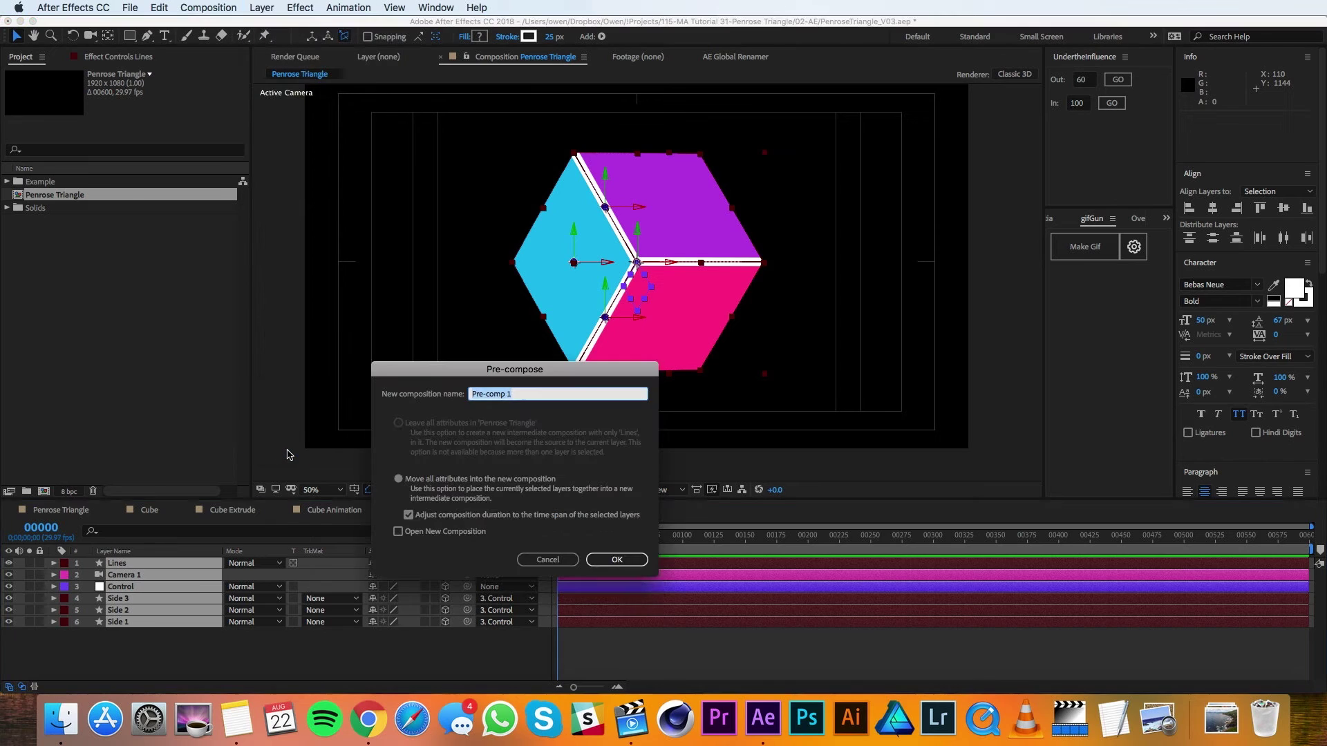
pyautogui.write('Cube')
pyautogui.click(619, 560)
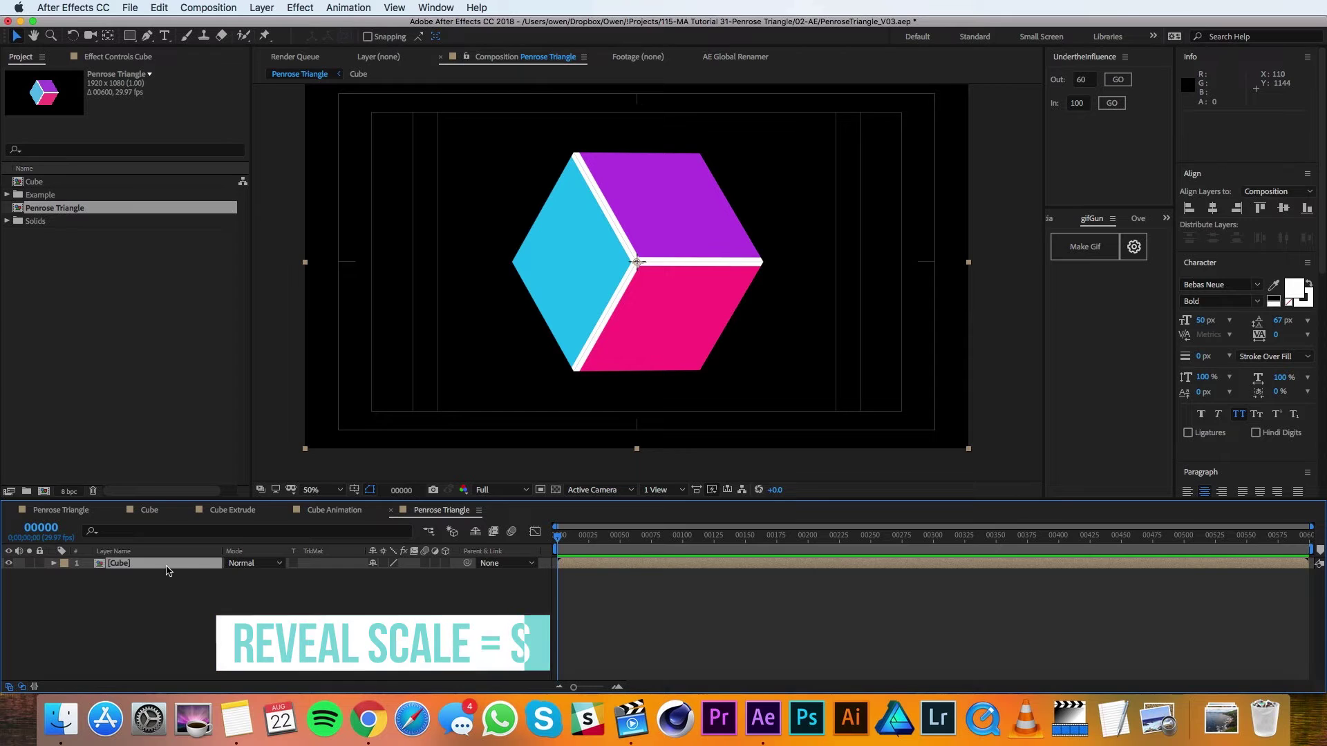
# - Scale the Cube layer to 40% and reveal its position
pyautogui.press('s')
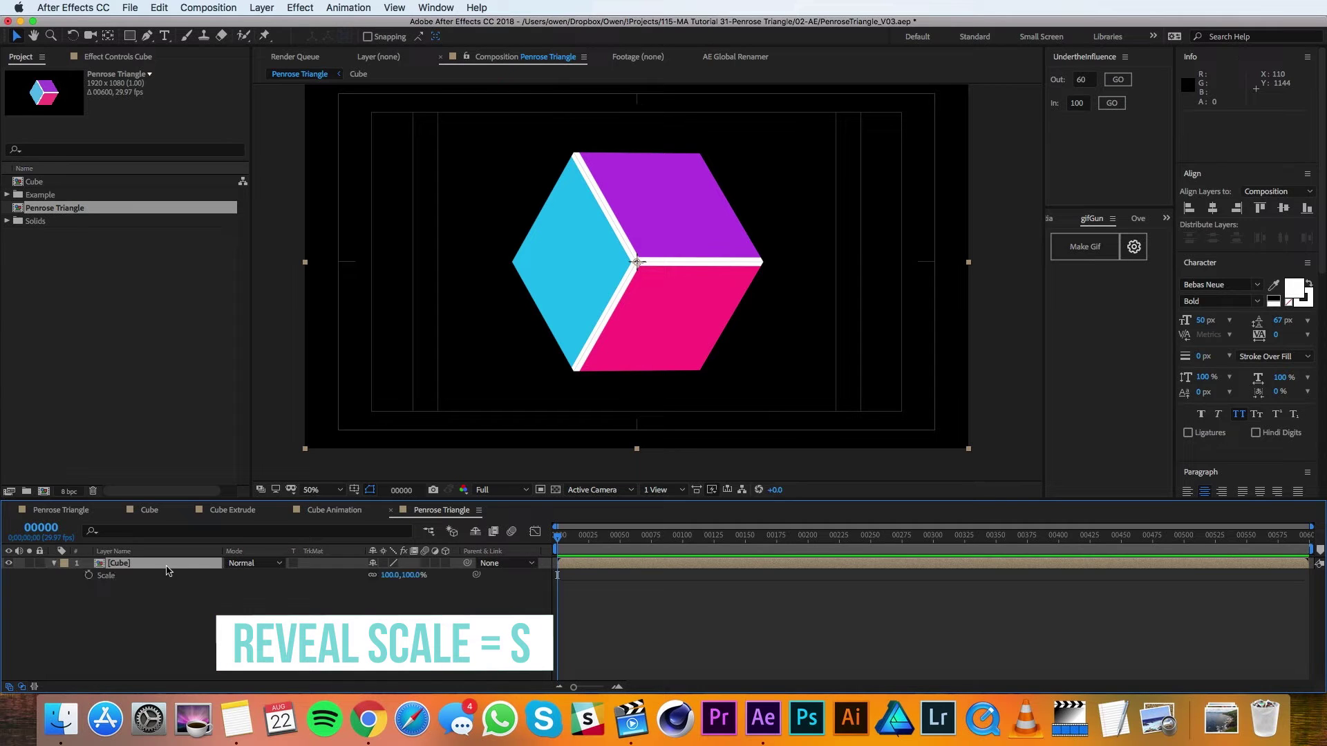
pyautogui.click(391, 575)
pyautogui.write('40')
pyautogui.press('Return')
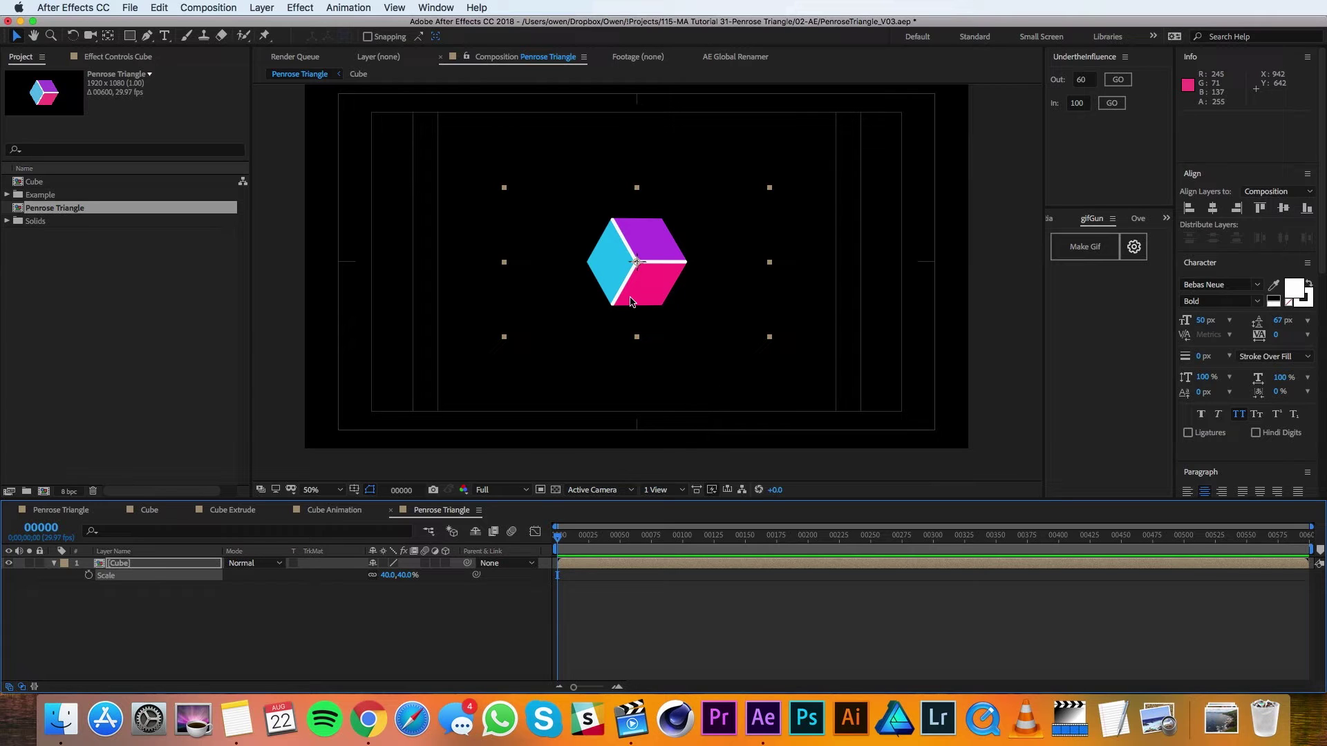
pyautogui.press('p')
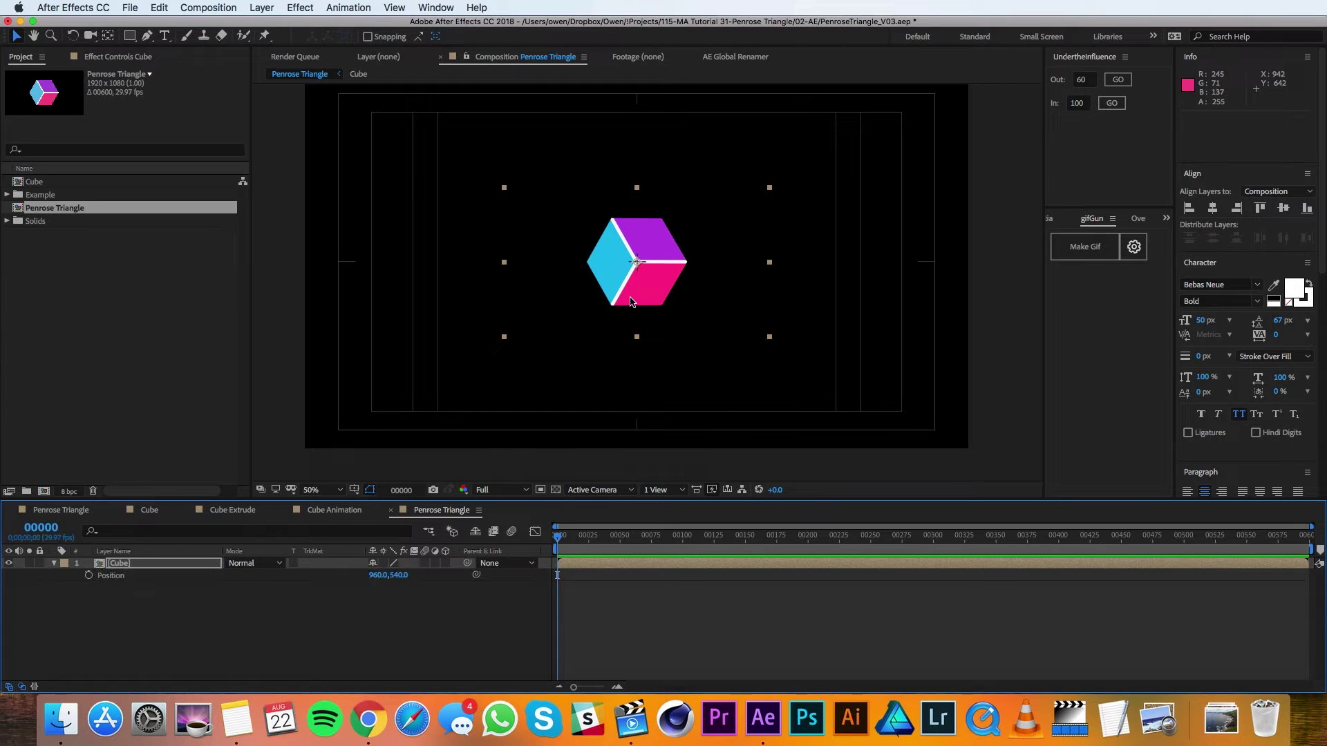
# - Set the Cube's Position to 960,290 and start keyframing it at frame 0
pyautogui.click(400, 575)
pyautogui.write('290')
pyautogui.press('Return')
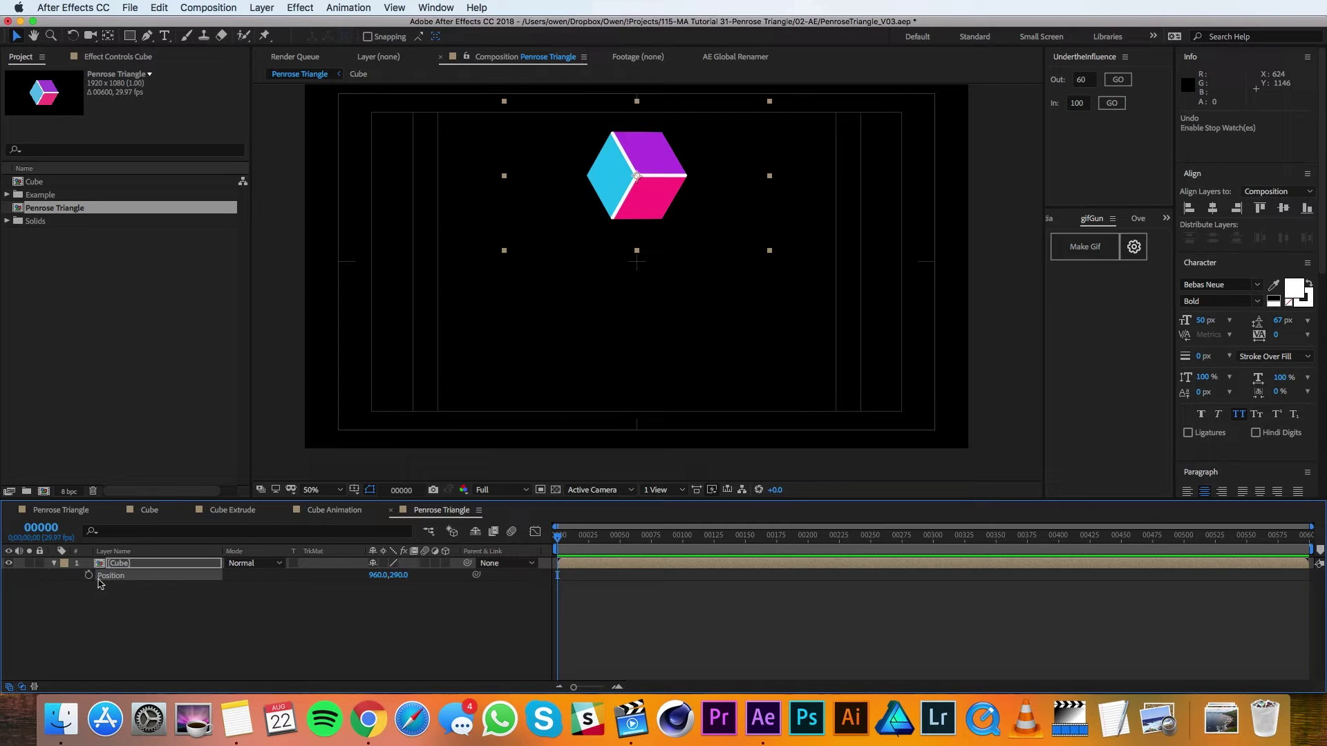
pyautogui.click(89, 576)
# - Keyframe Position 1255,800 at frame 100 and X 665 at frame 200
pyautogui.click(682, 536)
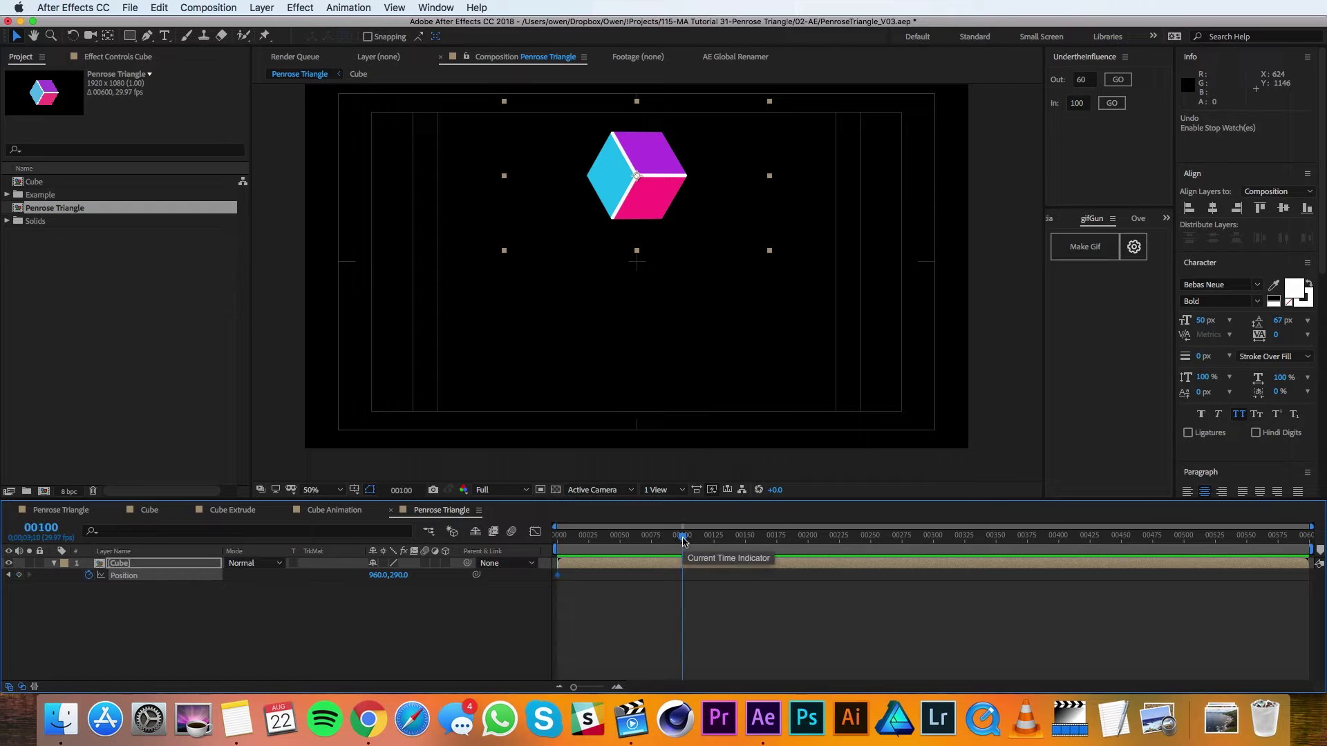
pyautogui.click(376, 575)
pyautogui.write('1255')
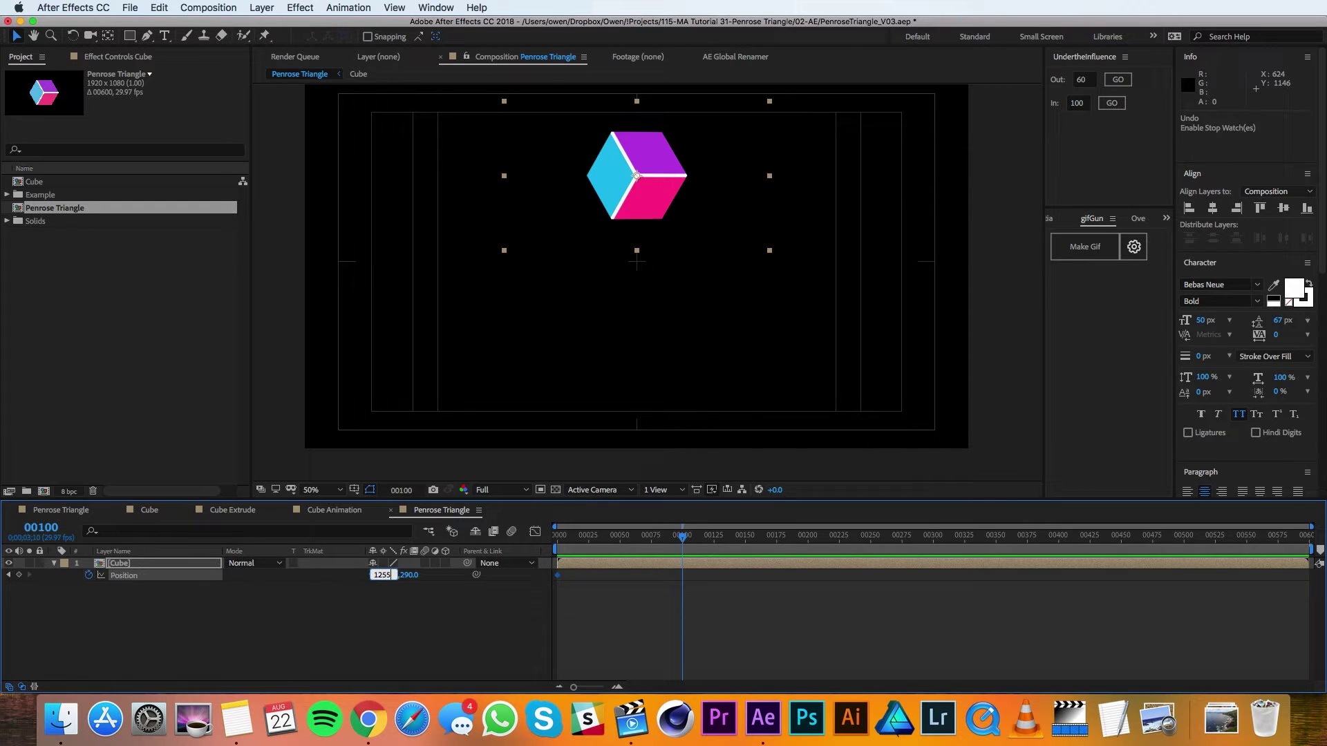
pyautogui.press('Tab')
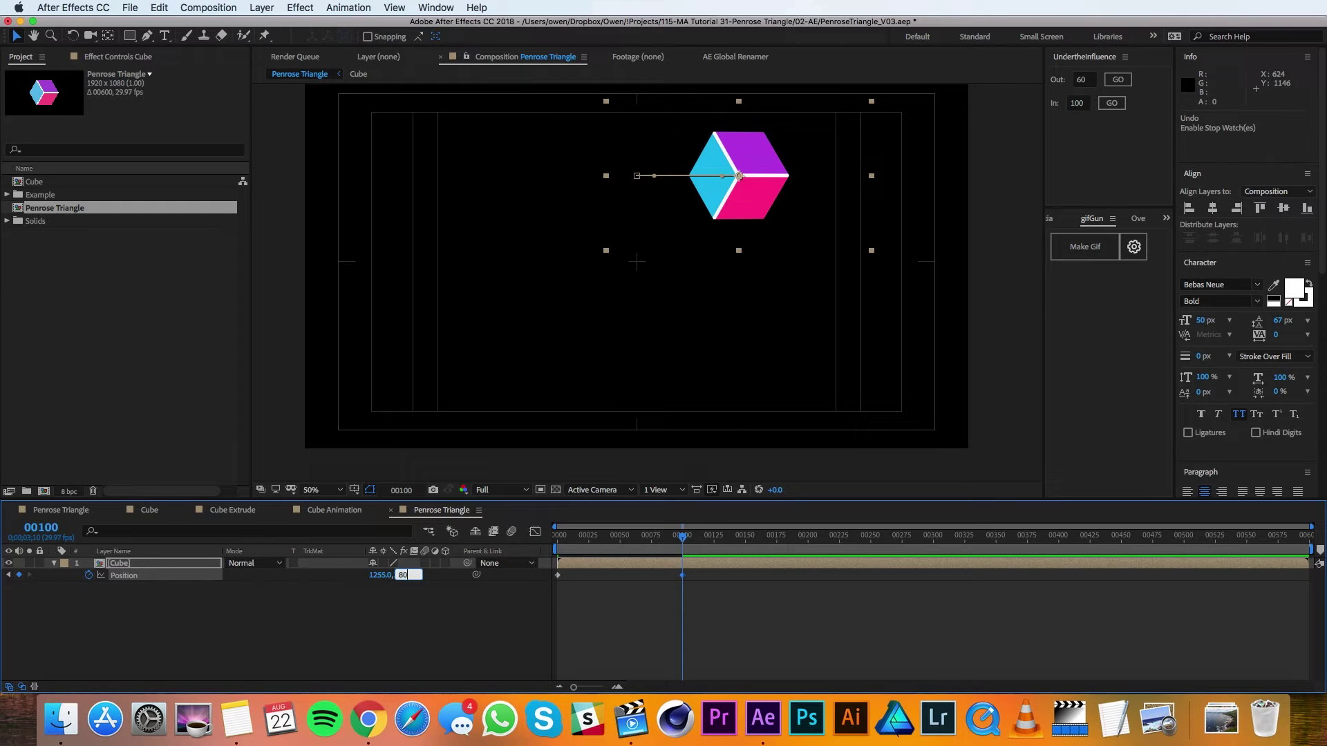
pyautogui.press('Return')
pyautogui.moveTo(763, 542); pyautogui.dragTo(809, 544)
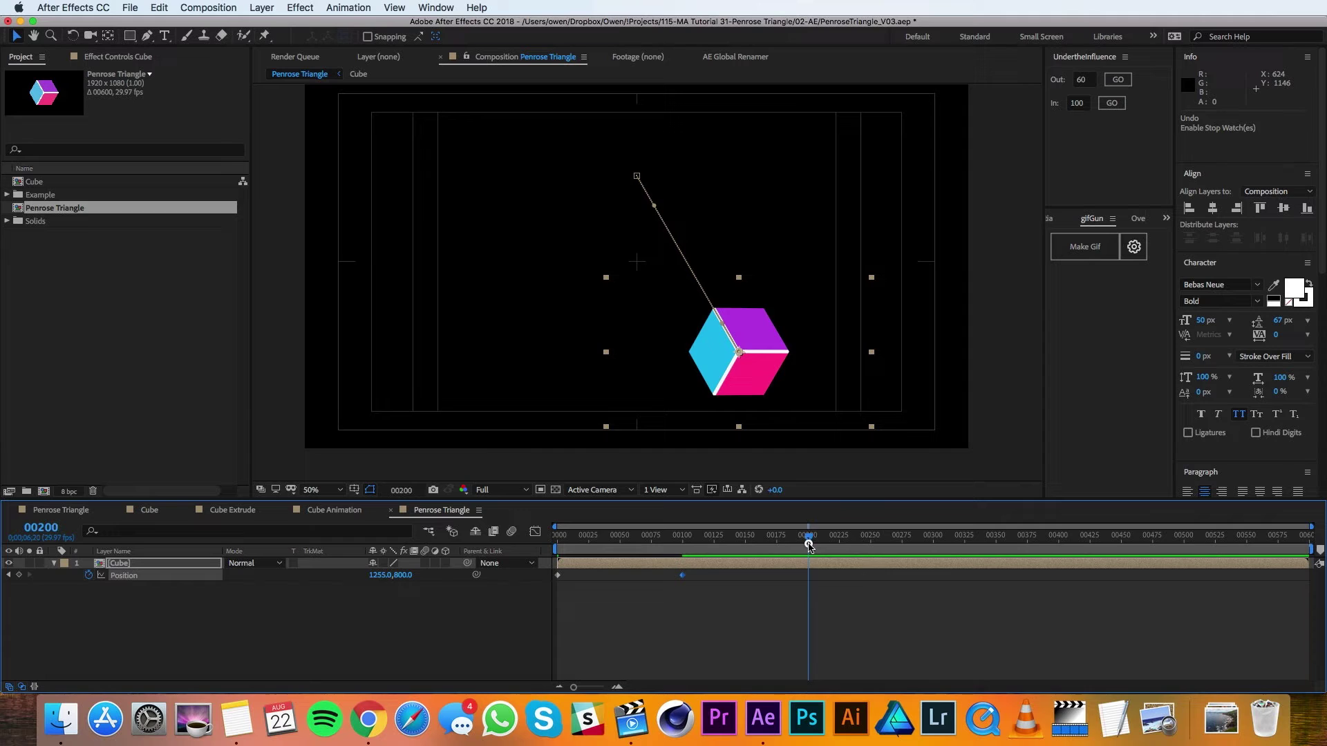
pyautogui.click(381, 576)
pyautogui.write('665')
pyautogui.press('Return')
# - Copy the starting Position keyframe to frame 300 to close the loop
pyautogui.click(933, 536)
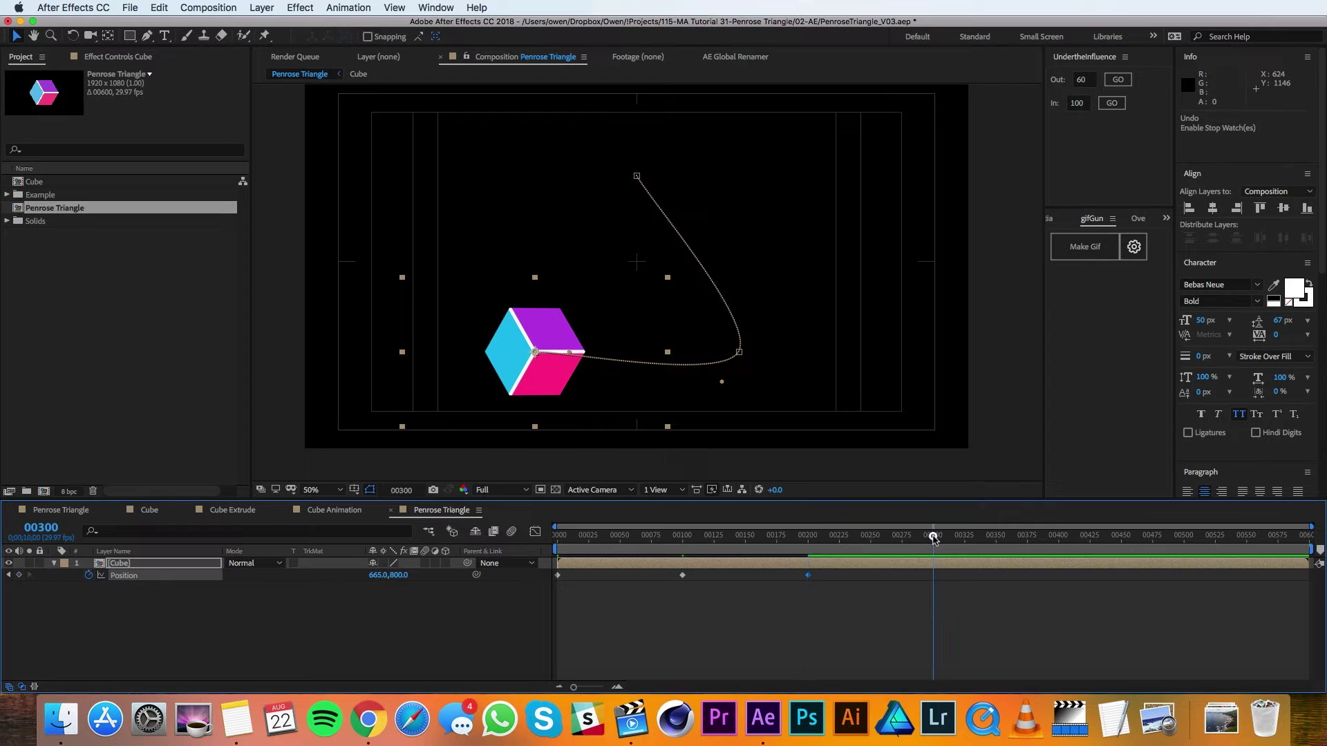
pyautogui.click(931, 549)
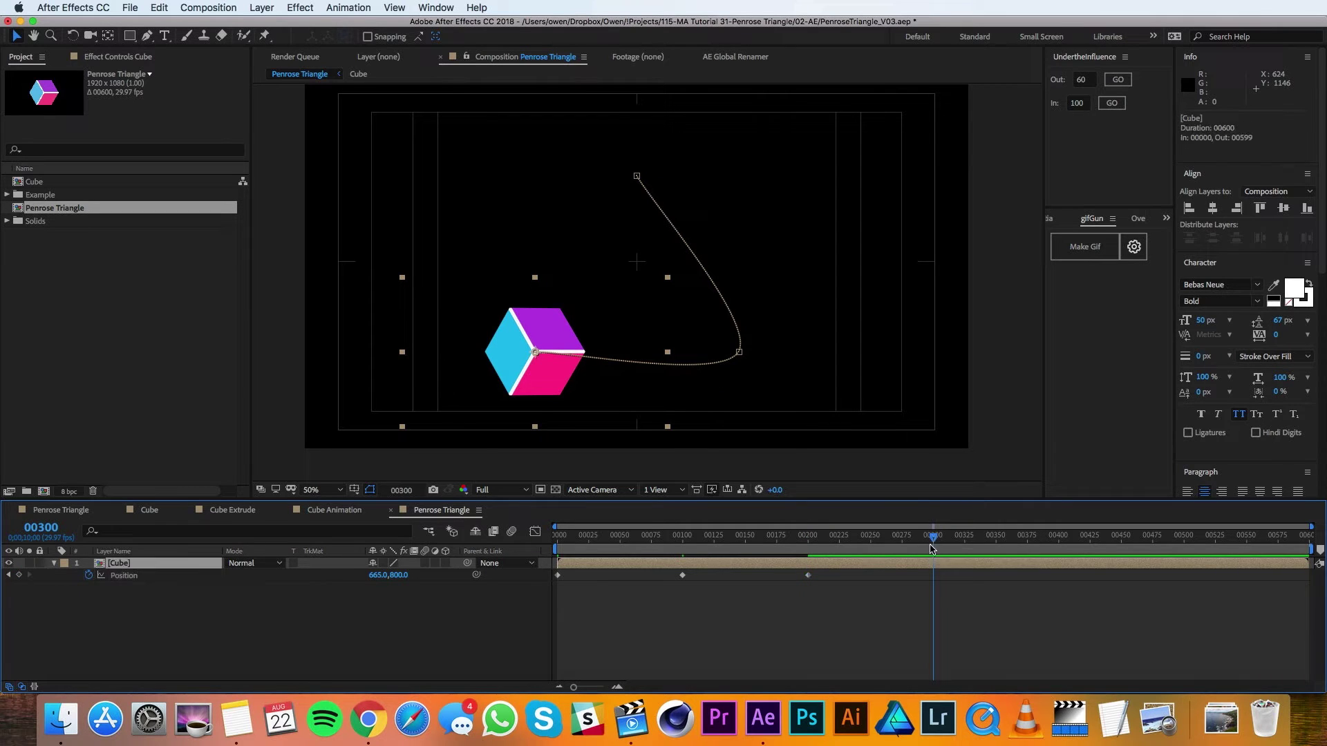
pyautogui.click(557, 575)
pyautogui.press('super+c')
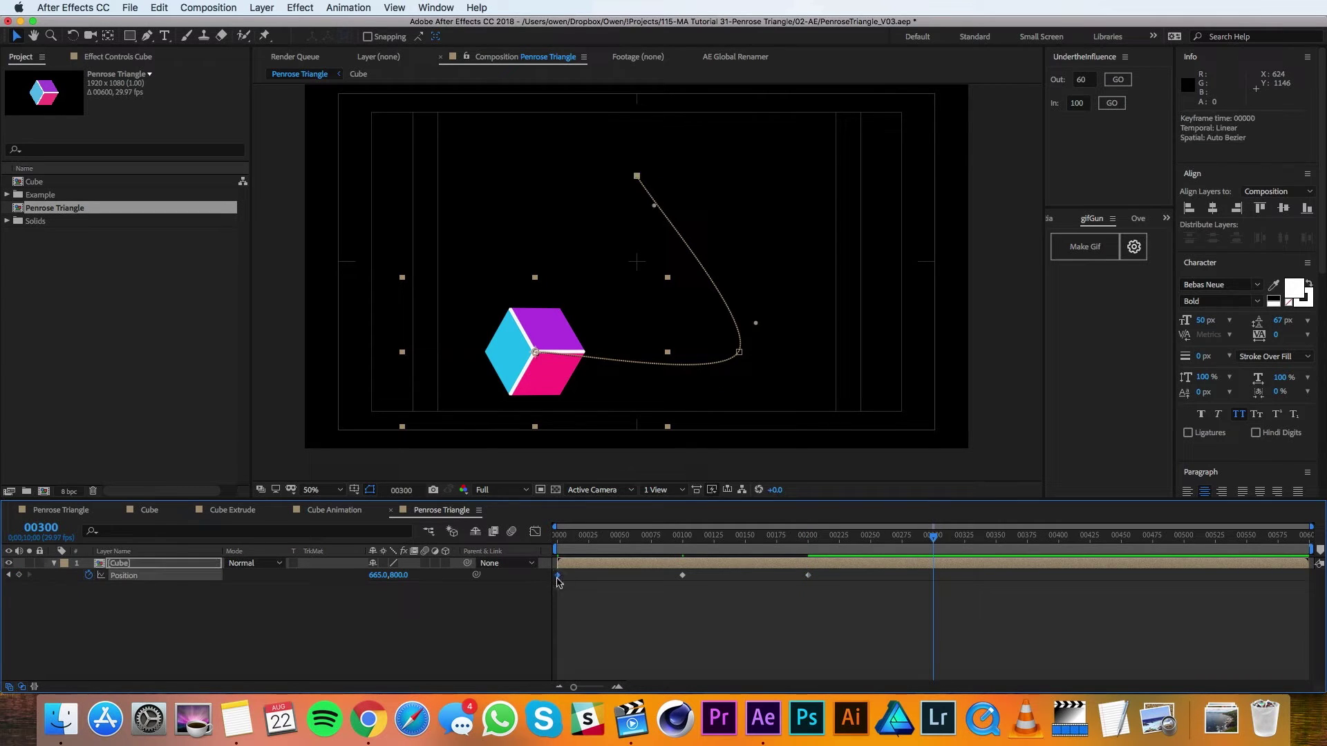
pyautogui.press('super+v')
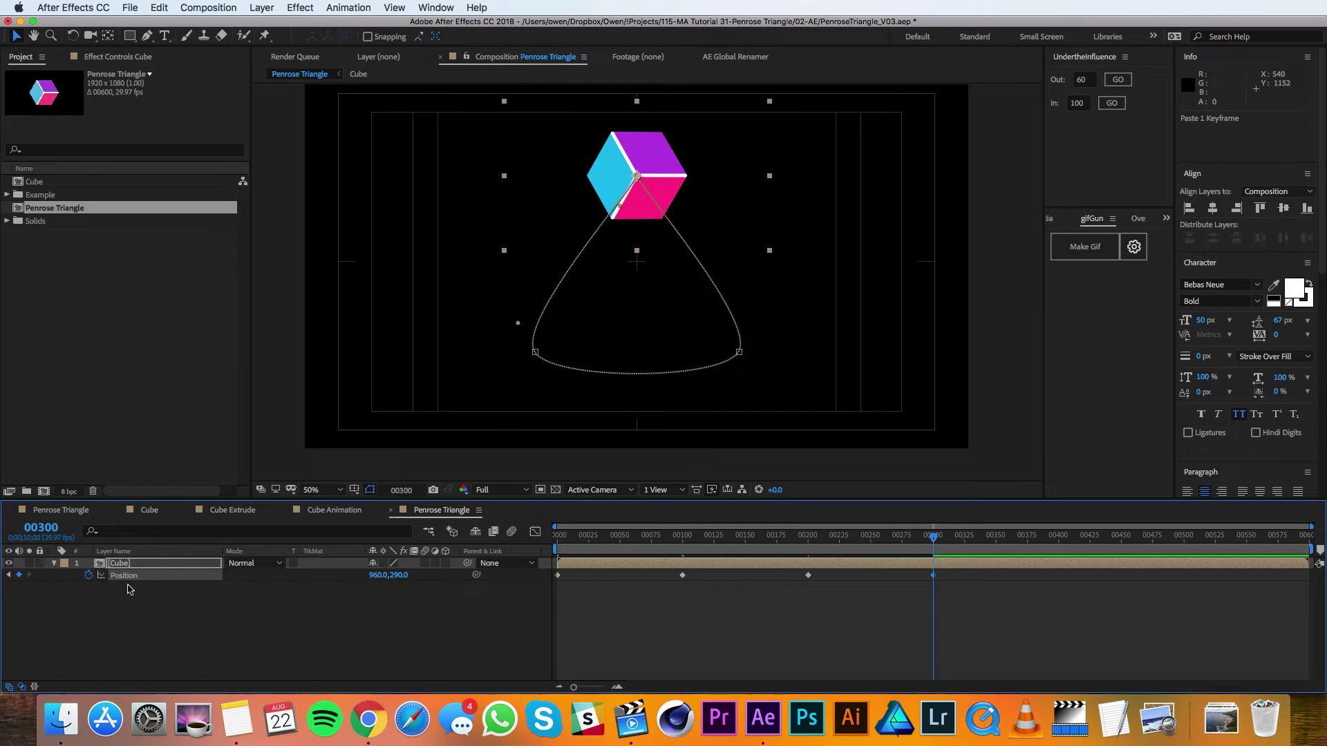
pyautogui.click(125, 576)
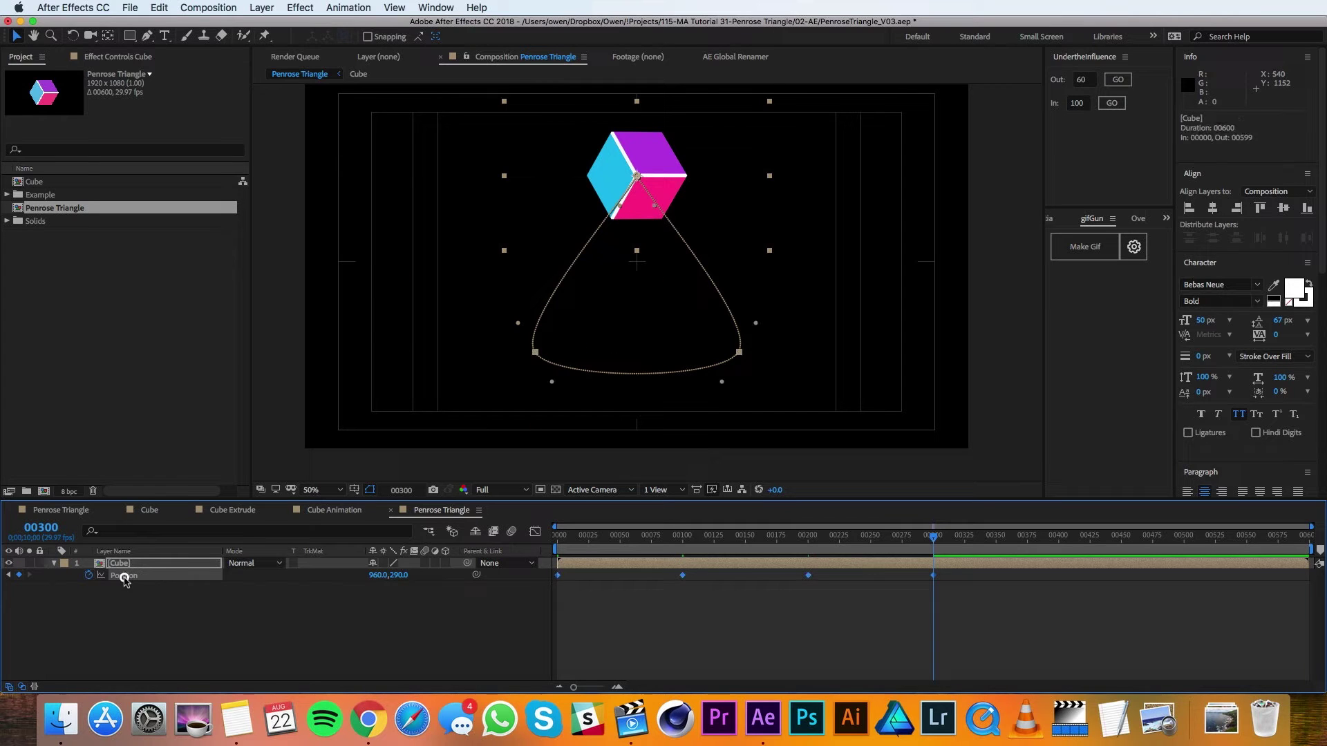
# - Set the Cube's four Position keyframes to Linear spatial interpolation
pyautogui.rightClick(561, 579)
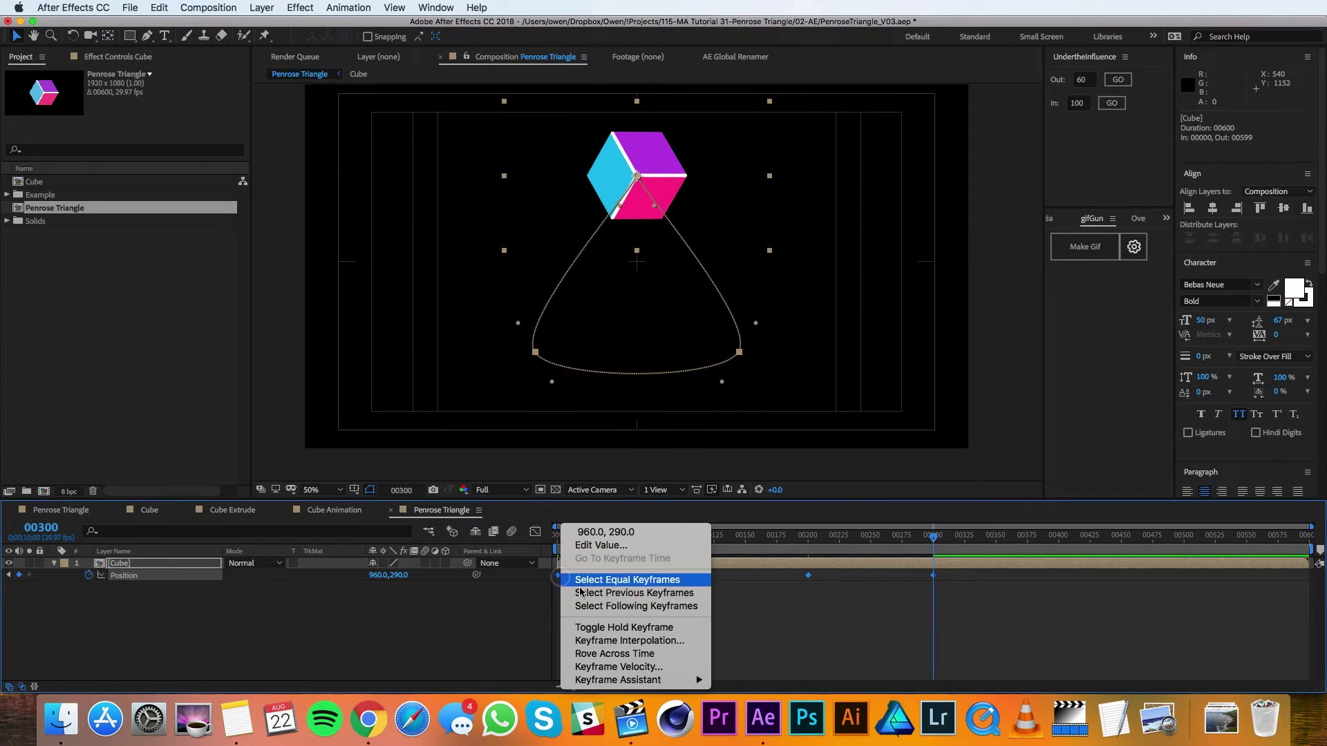
pyautogui.click(624, 641)
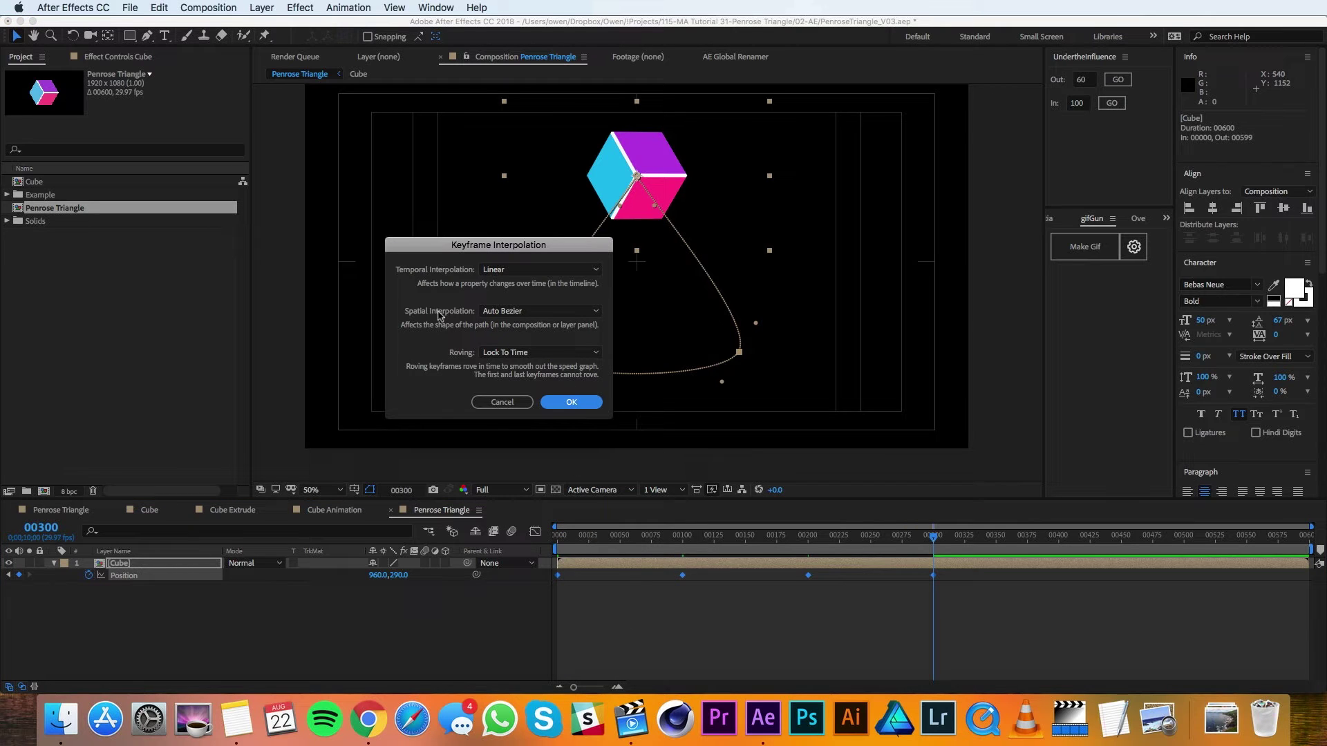
pyautogui.click(528, 313)
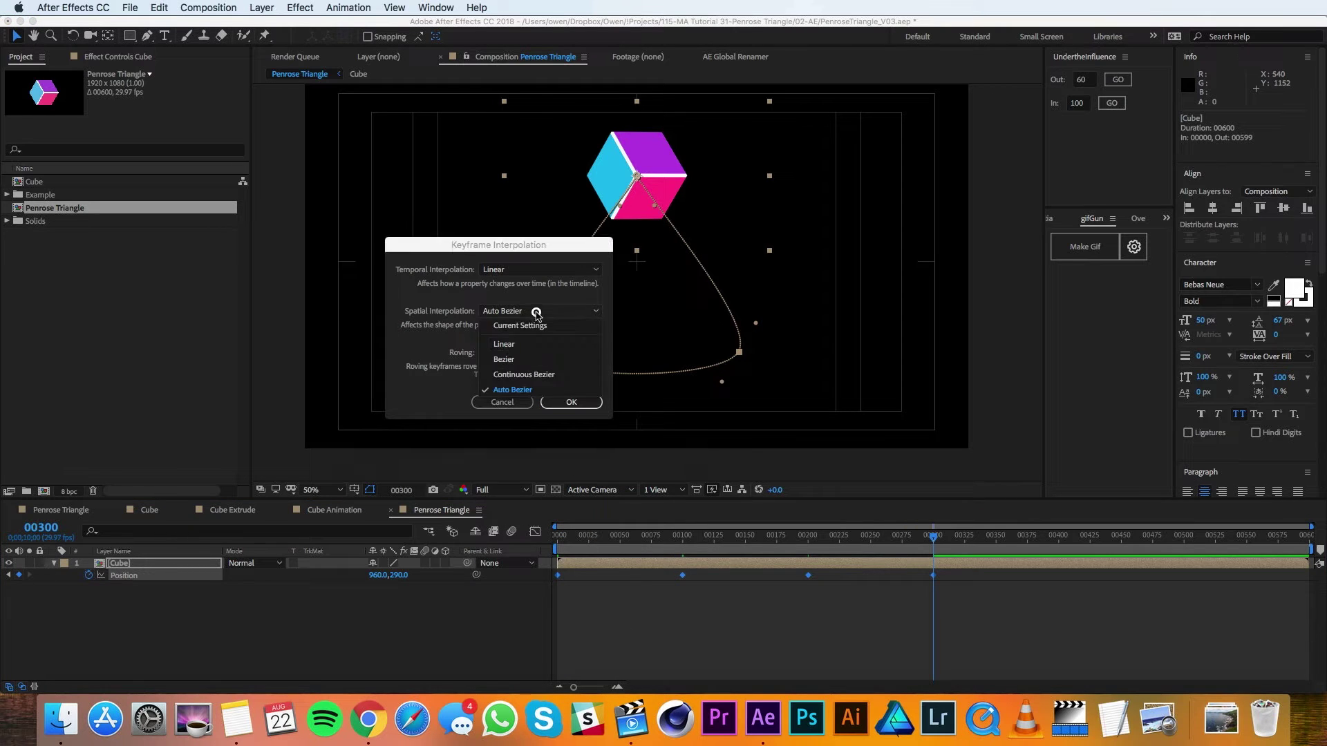
pyautogui.click(523, 349)
pyautogui.click(548, 403)
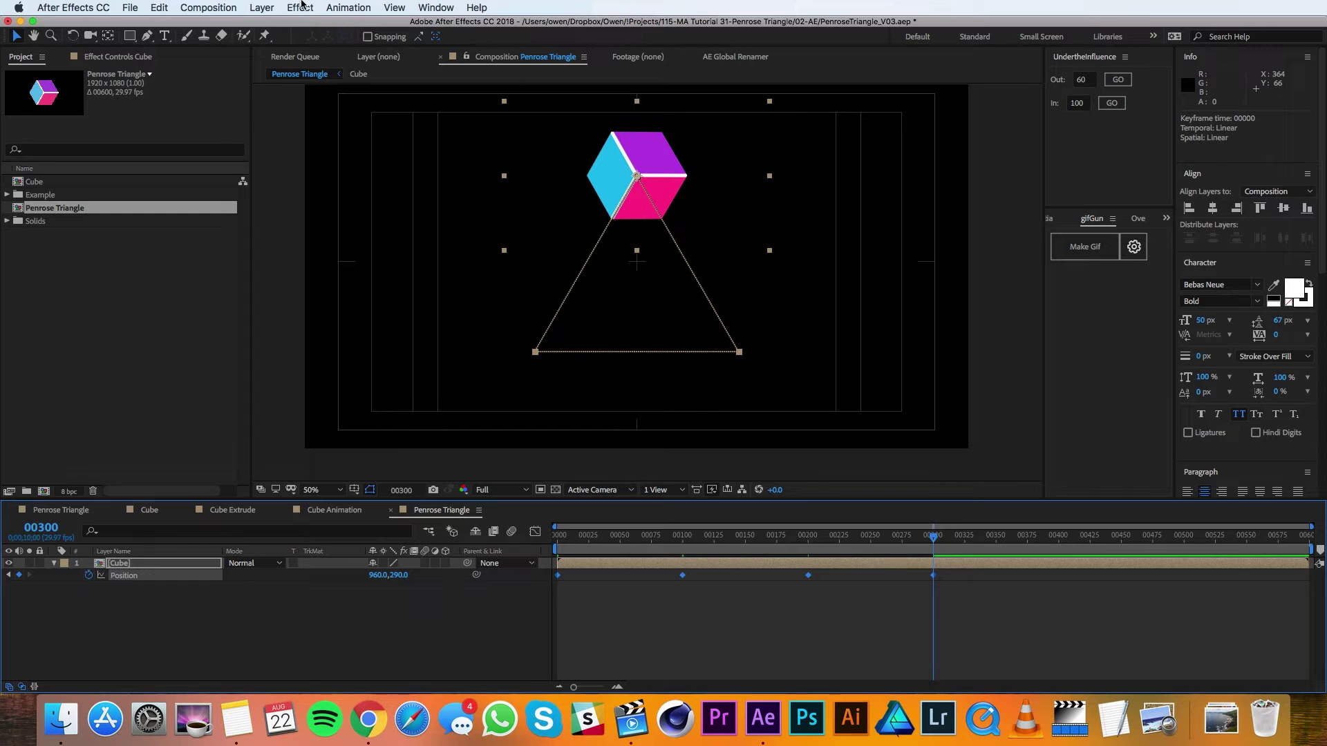
pyautogui.click(263, 7)
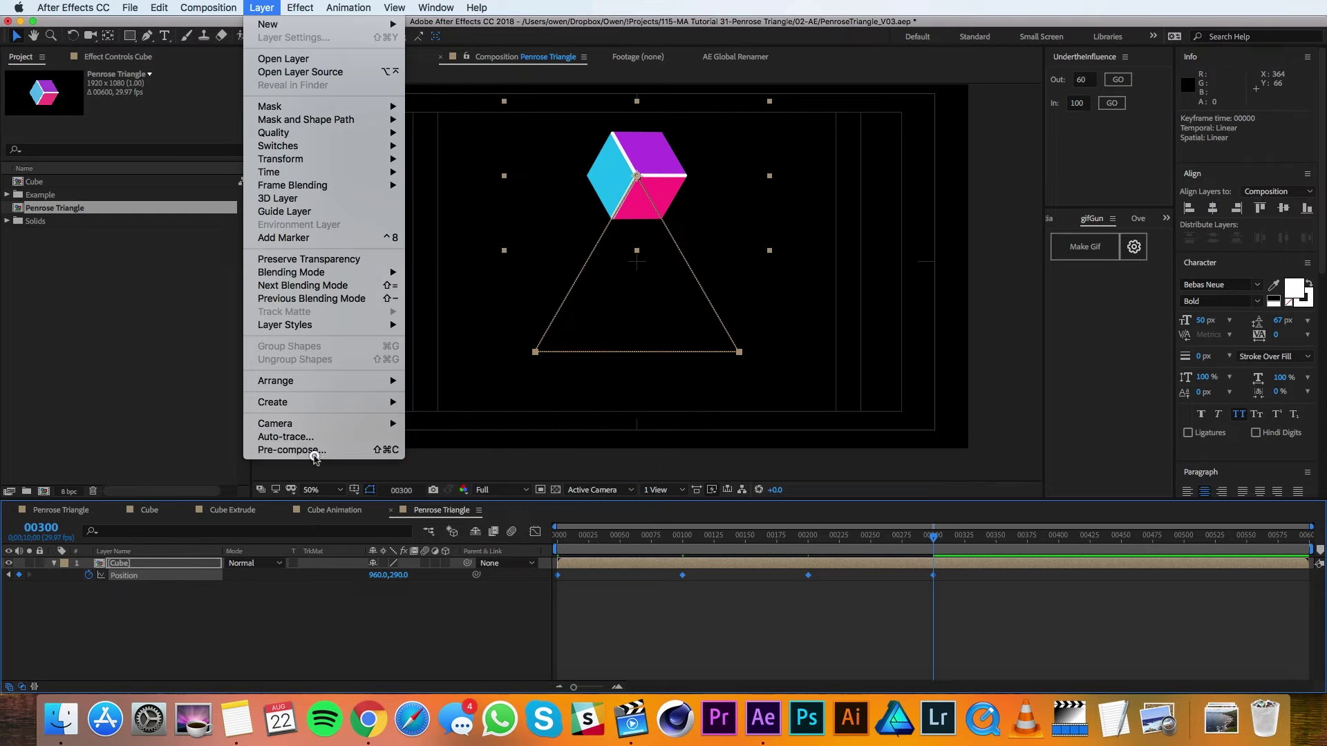
# - Pre-compose the Cube as 'Cube Animation', moving all attributes into the new composition
pyautogui.click(304, 450)
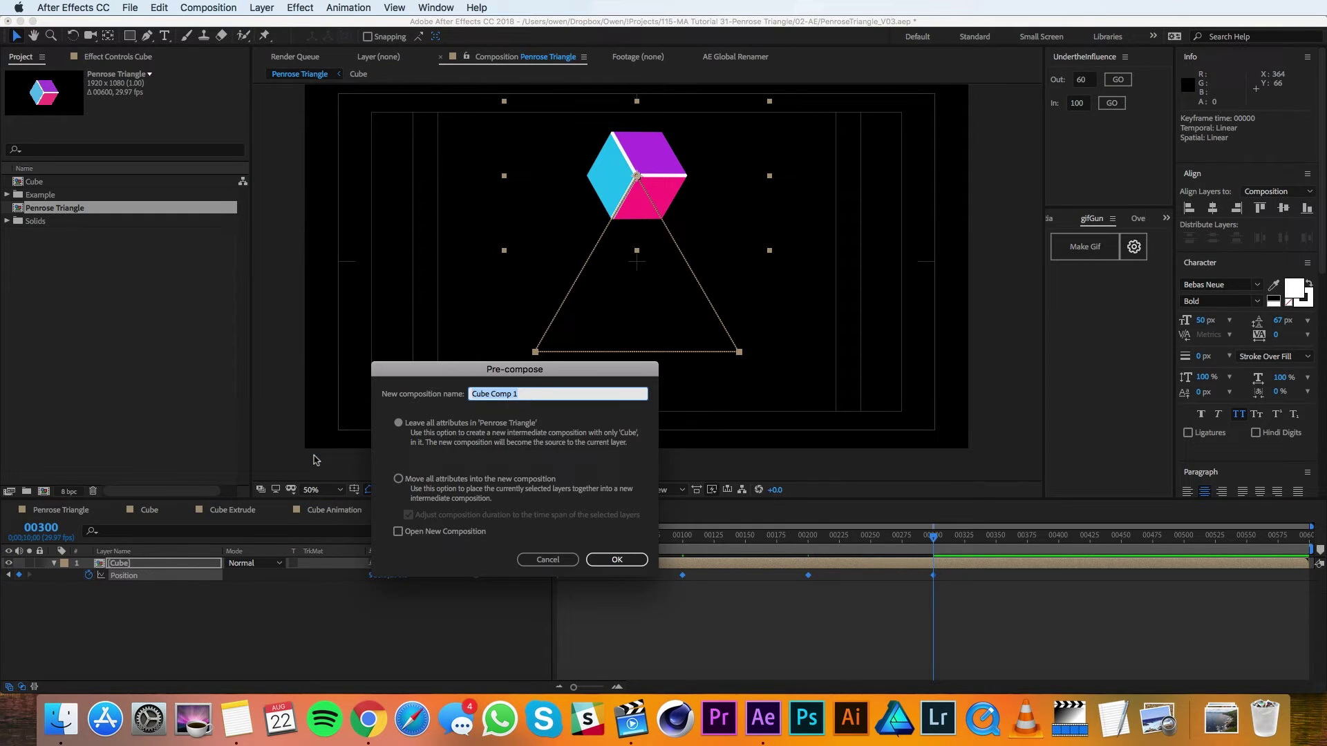
pyautogui.write('C')
pyautogui.click(435, 480)
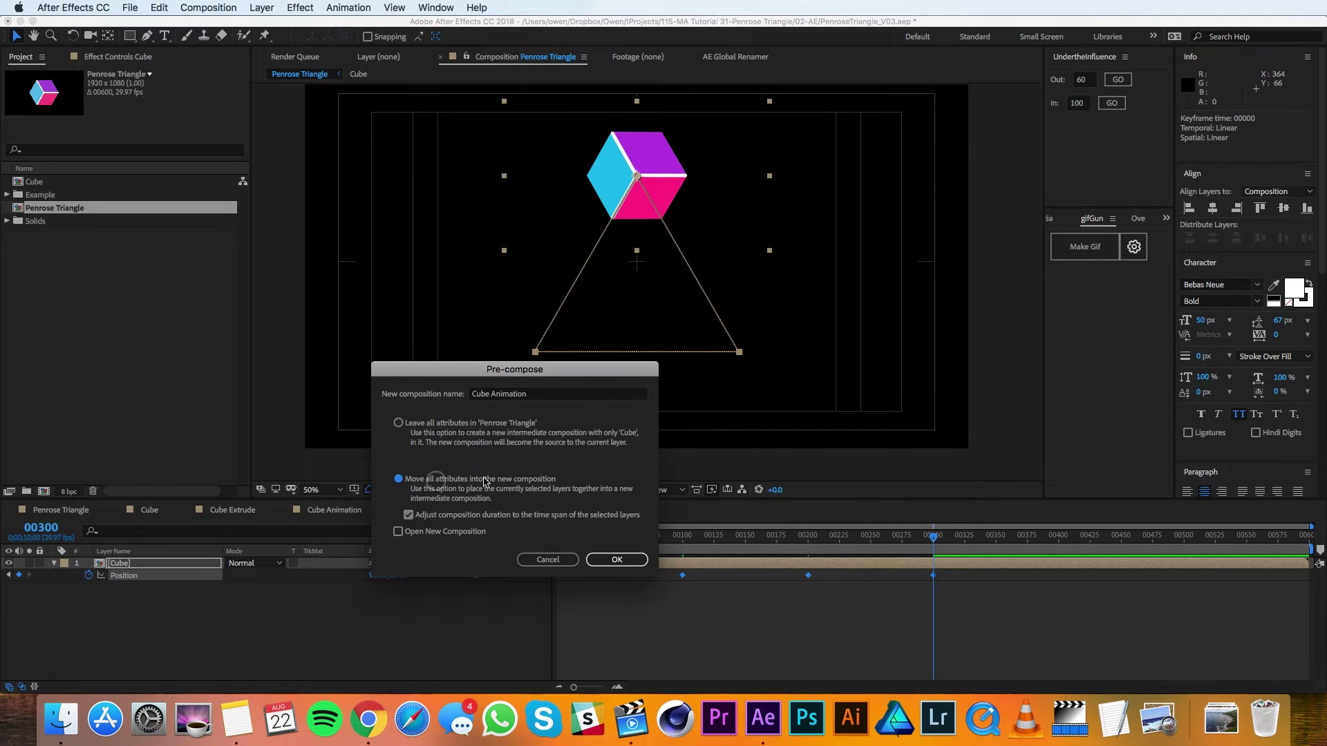
pyautogui.click(617, 562)
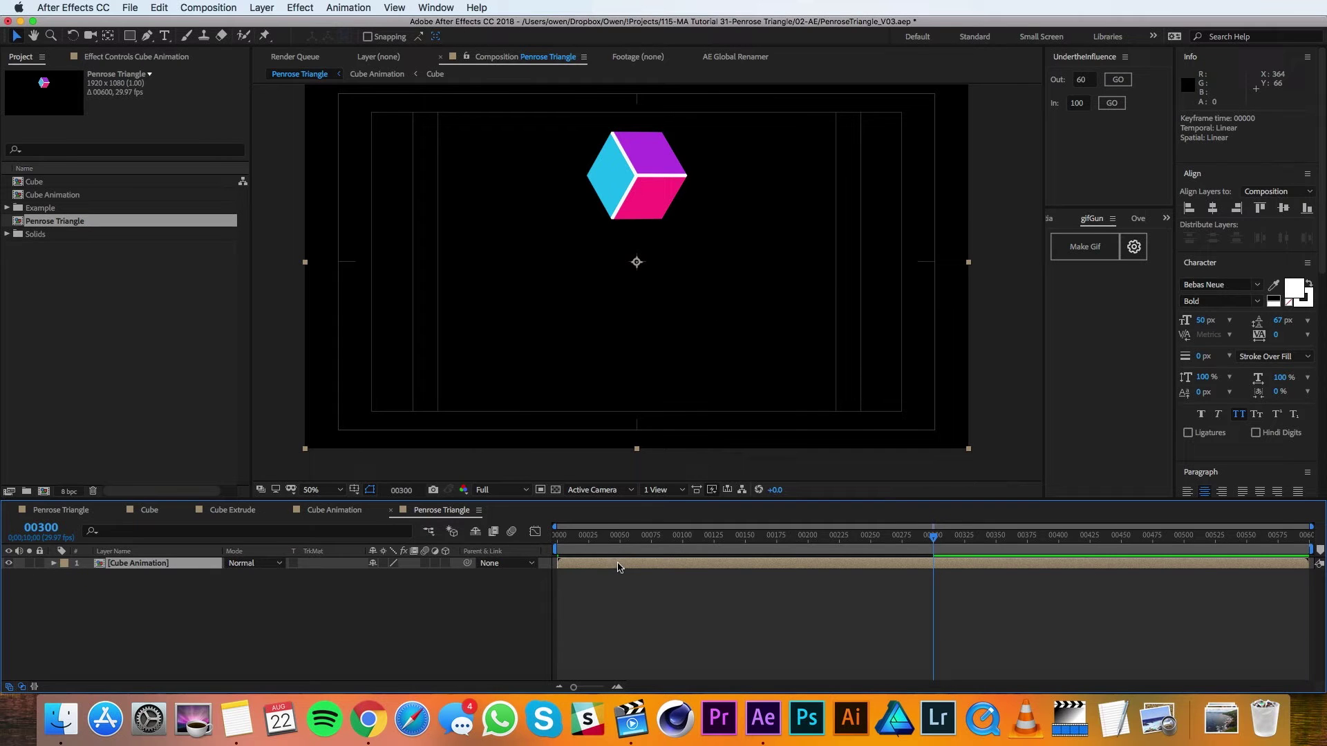
# - Apply Echo with 300 echoes composited in front, previewing at Half resolution
pyautogui.click(299, 7)
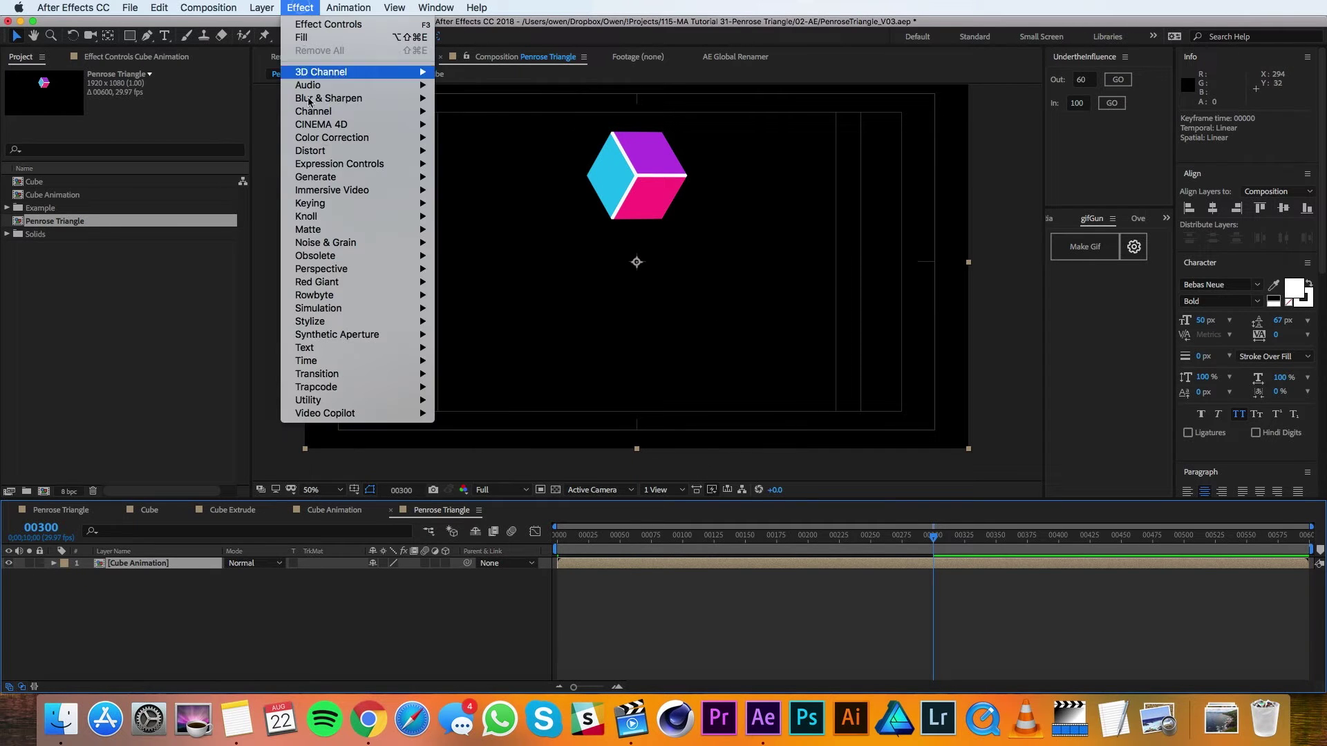
pyautogui.moveTo(358, 372)
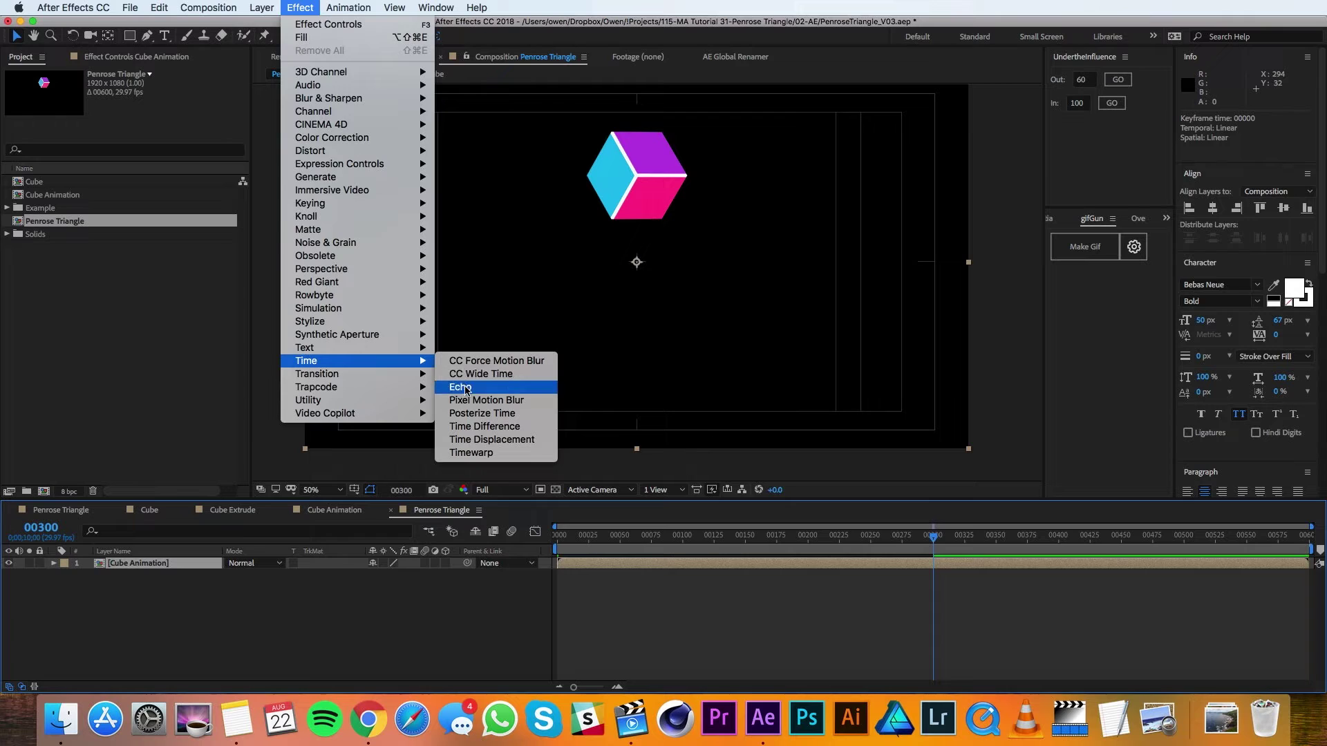
pyautogui.click(467, 387)
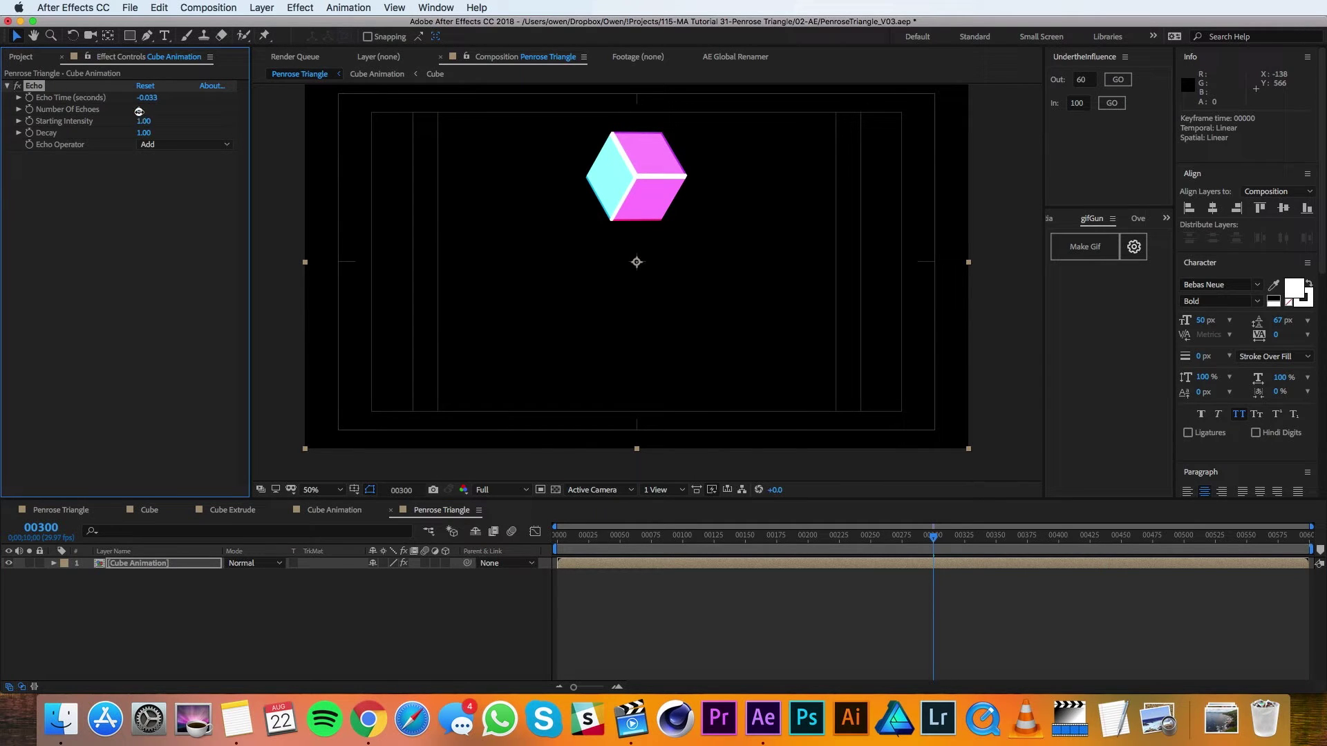
pyautogui.click(139, 112)
pyautogui.write('300')
pyautogui.press('Return')
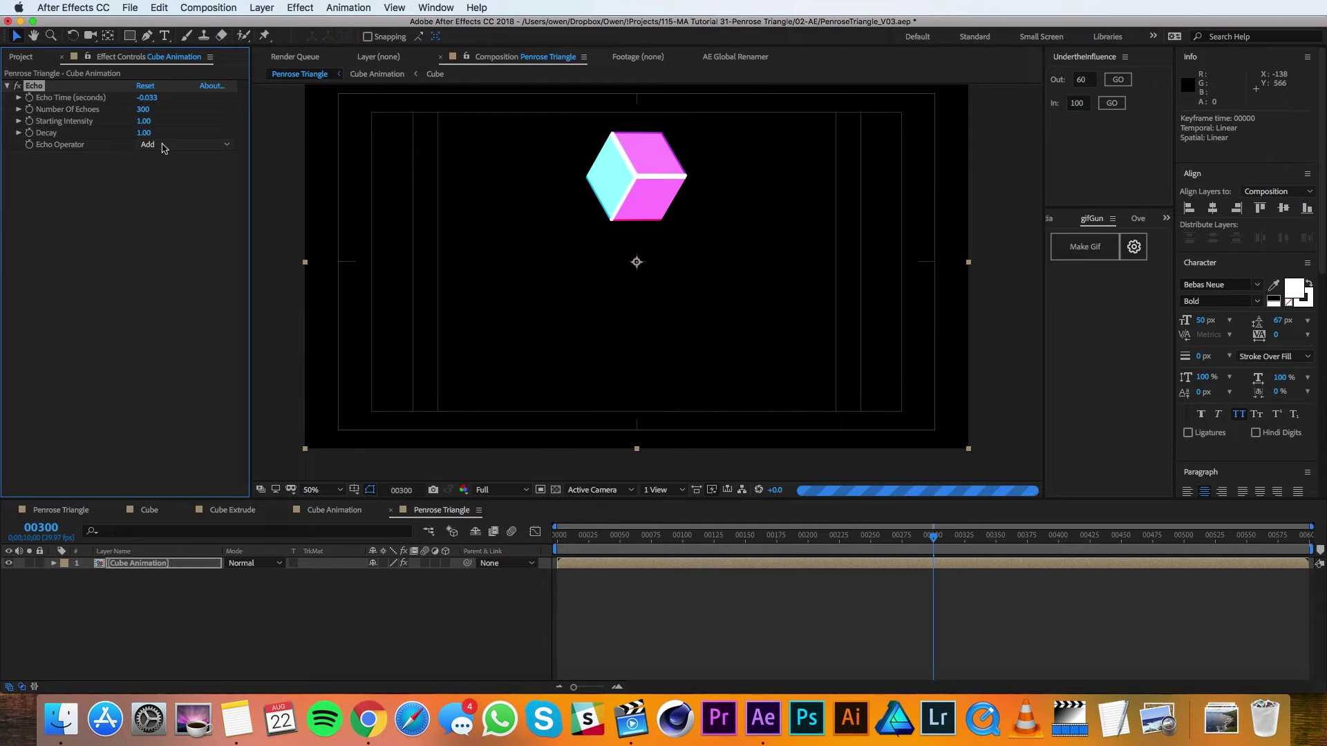
pyautogui.click(164, 148)
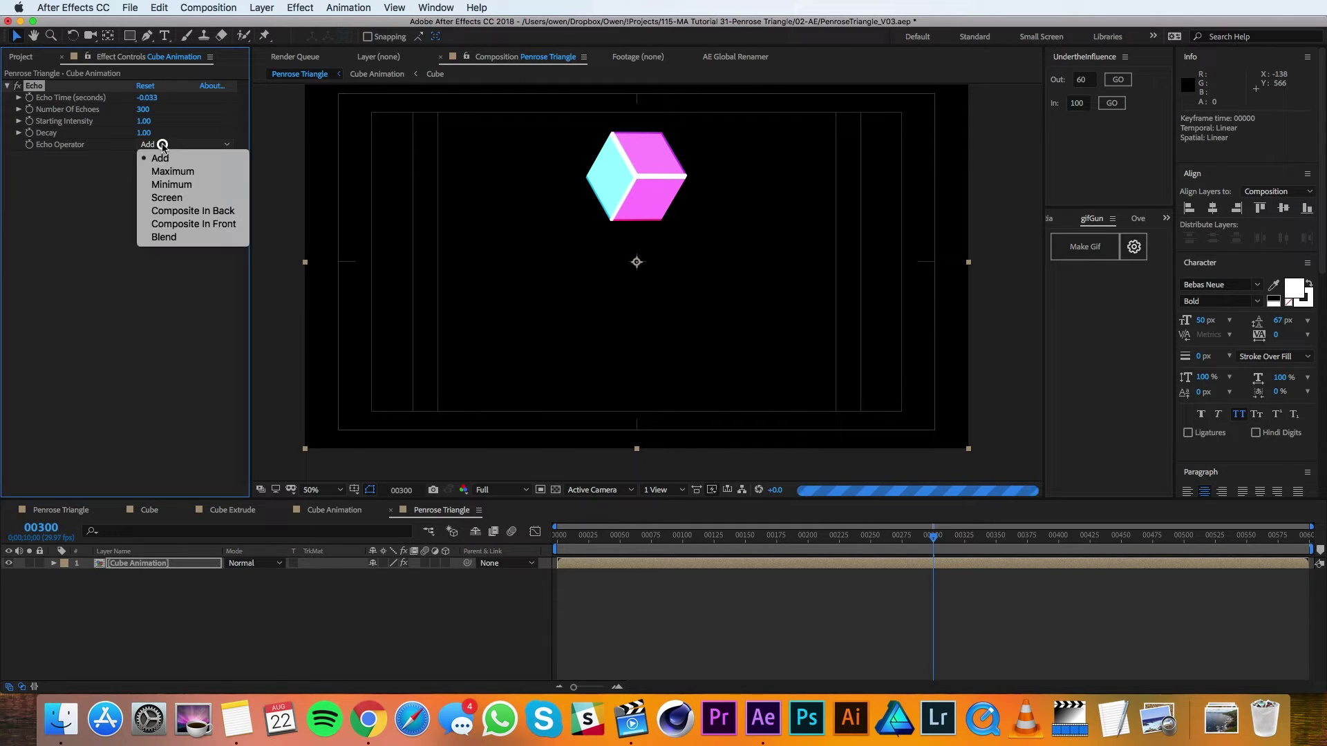
pyautogui.click(180, 225)
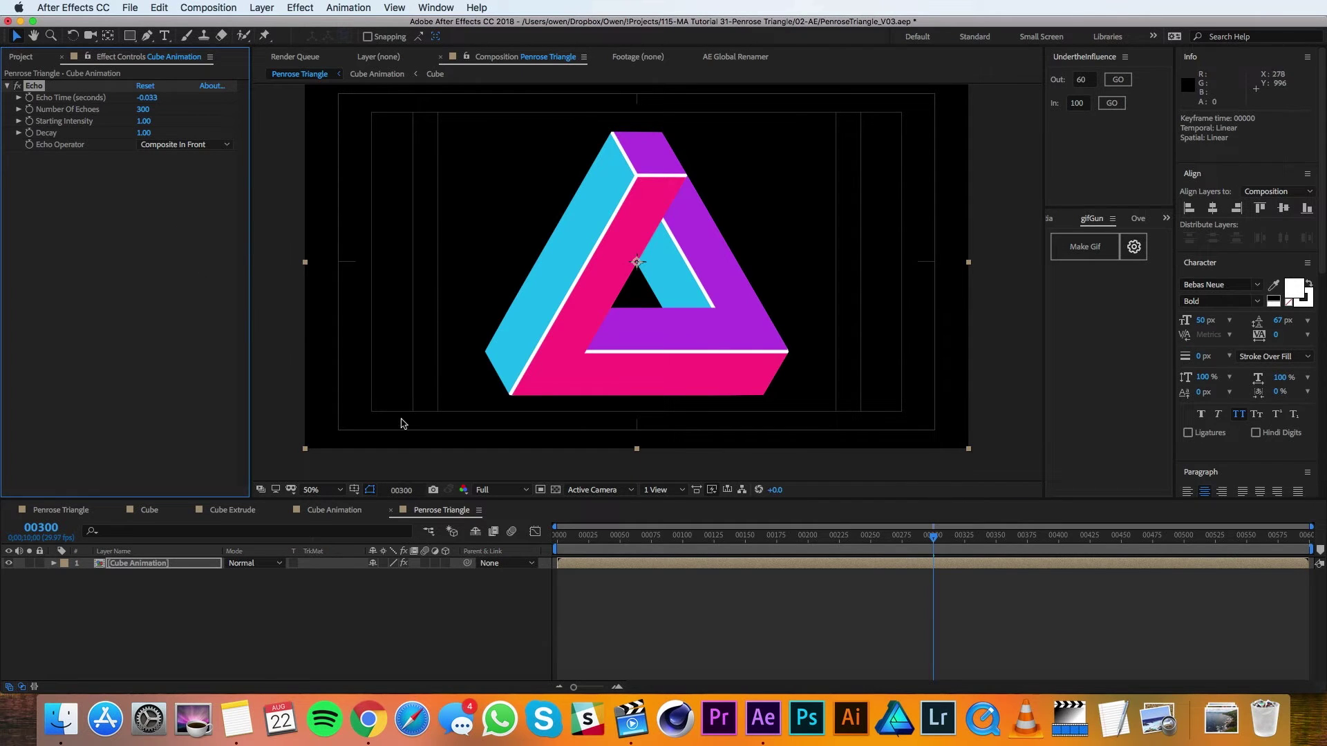
pyautogui.click(496, 492)
pyautogui.click(495, 540)
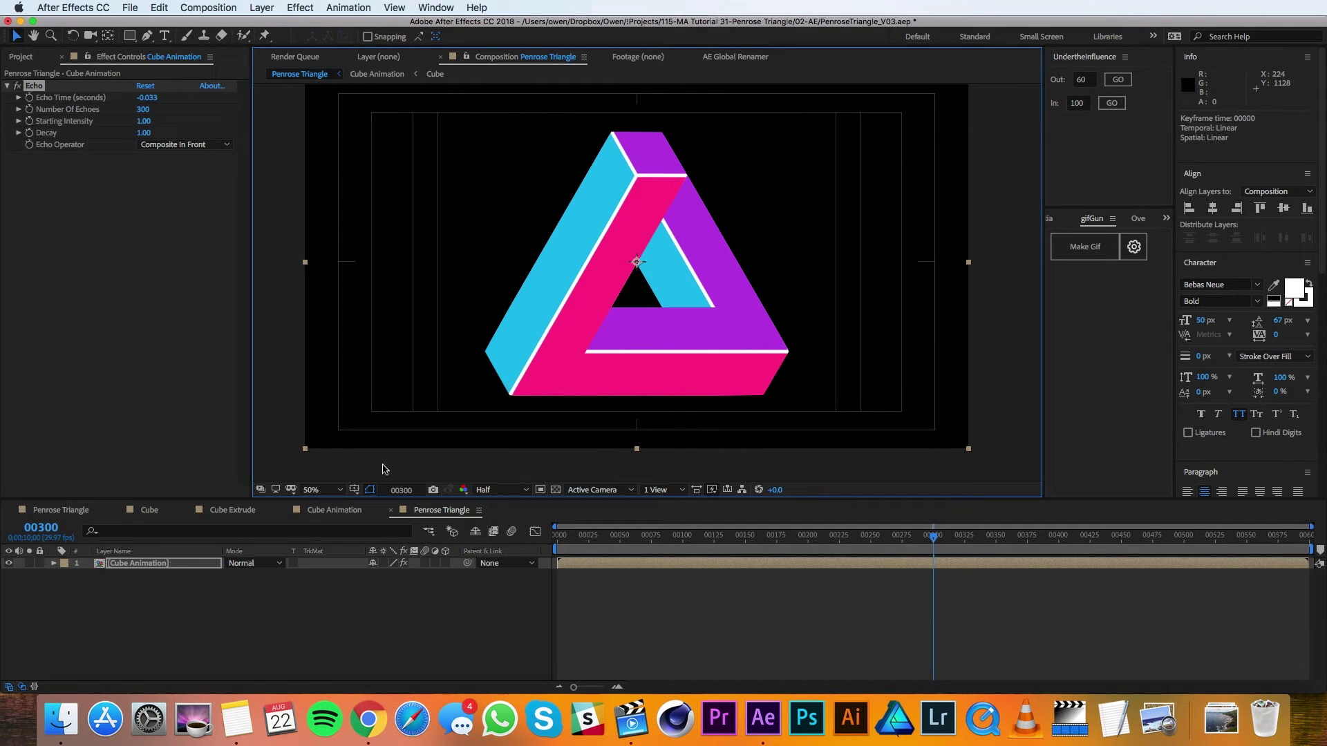
# - Duplicate the Cube Animation layer and name the copy Front
pyautogui.click(114, 564)
pyautogui.press('super+d')
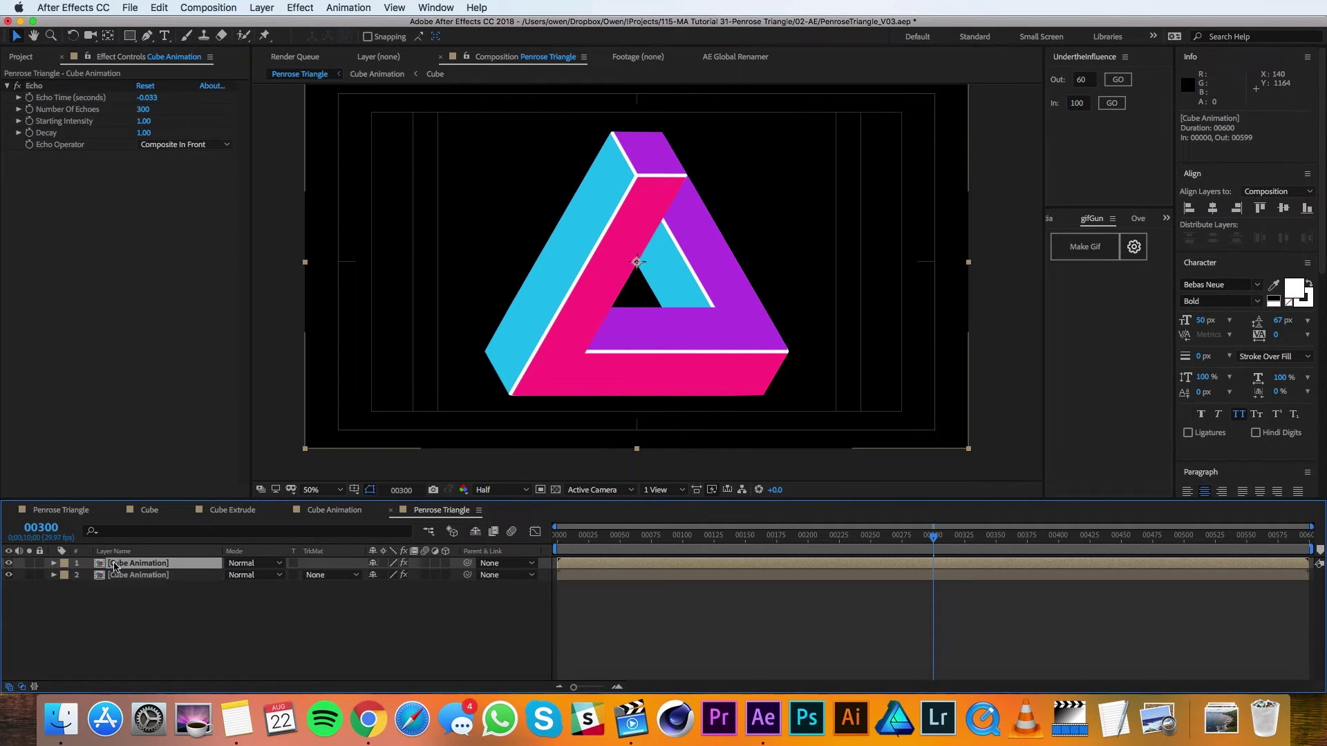
pyautogui.press('Return')
pyautogui.write('Front')
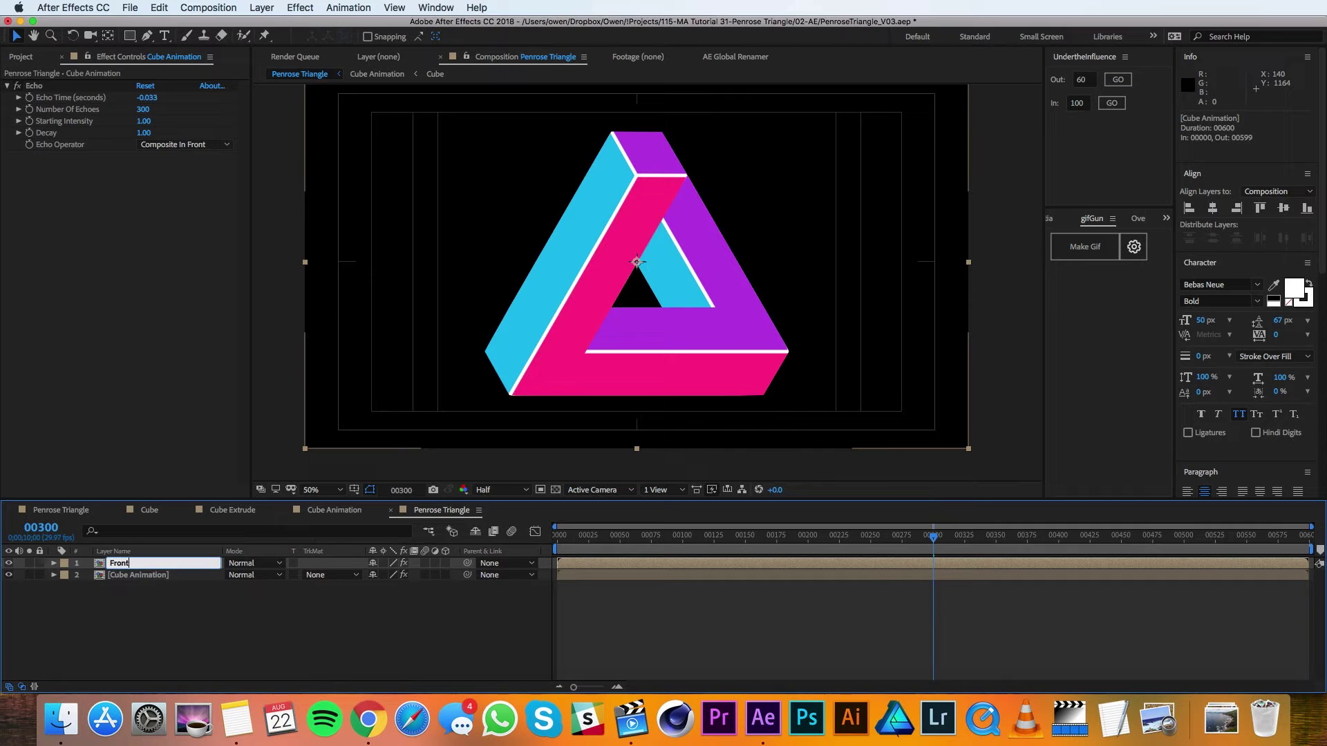
pyautogui.press('Return')
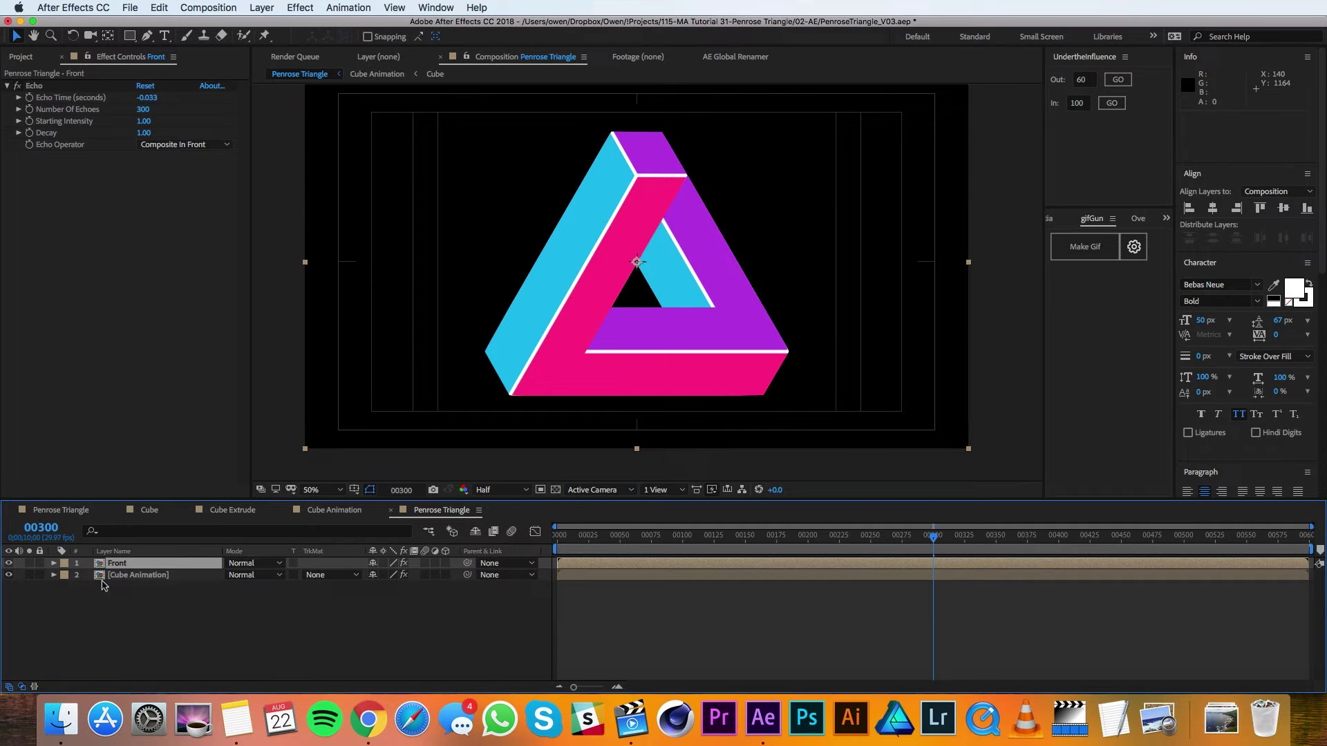
# - Enable time remapping on Front and hold it at frame 00075, deleting the 00600 keyframe
pyautogui.rightClick(120, 566)
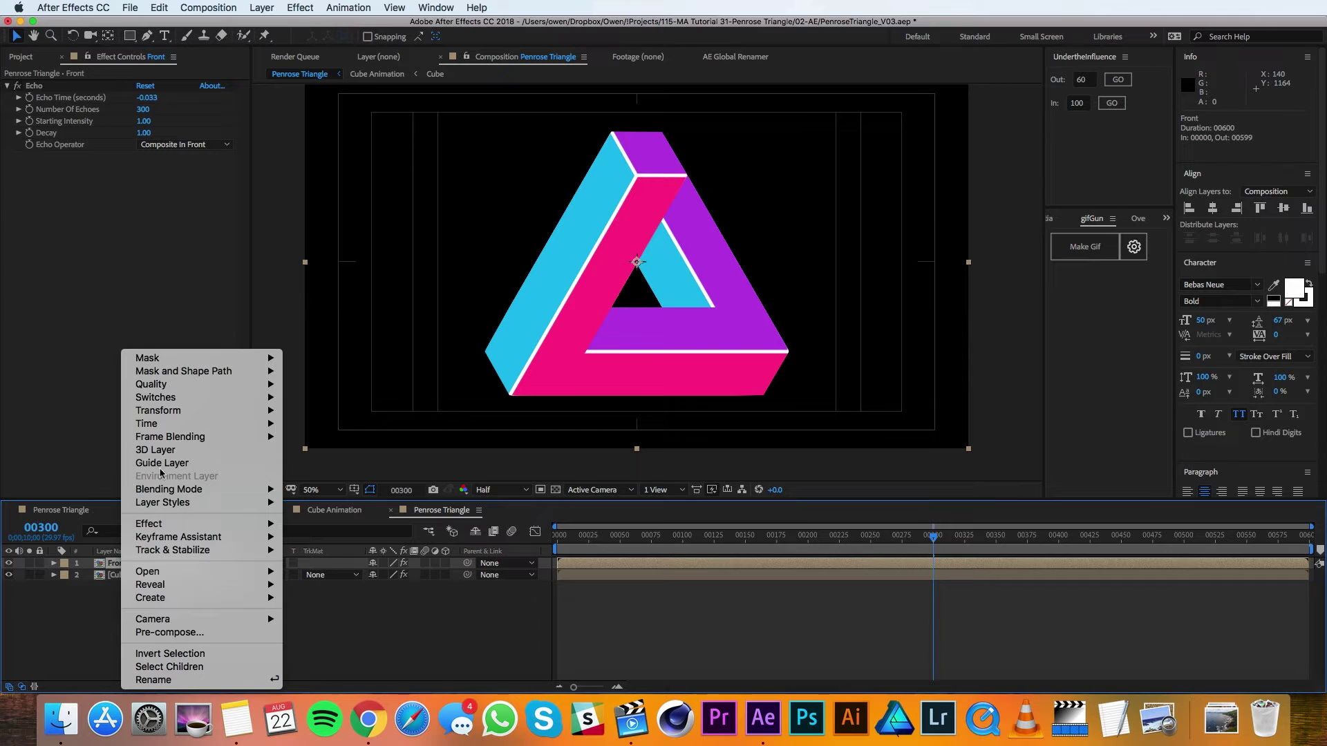
pyautogui.moveTo(178, 429)
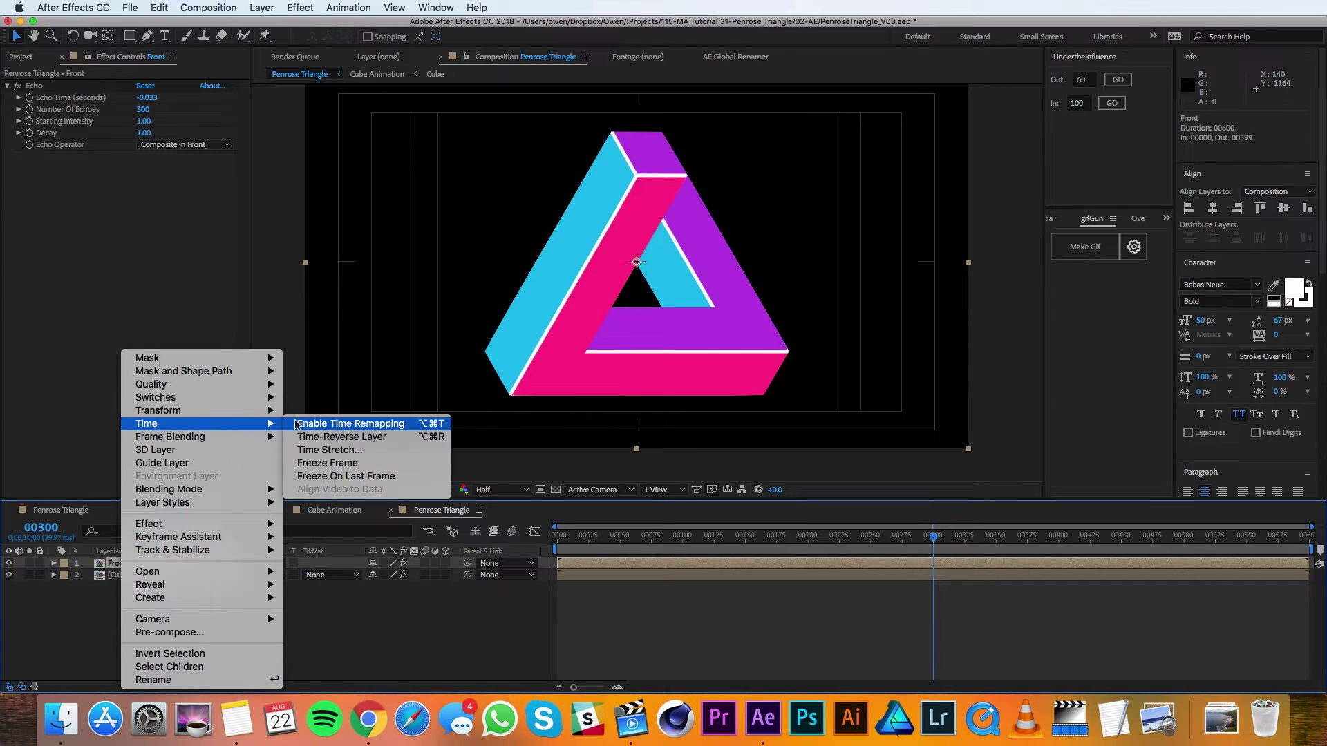
pyautogui.click(296, 425)
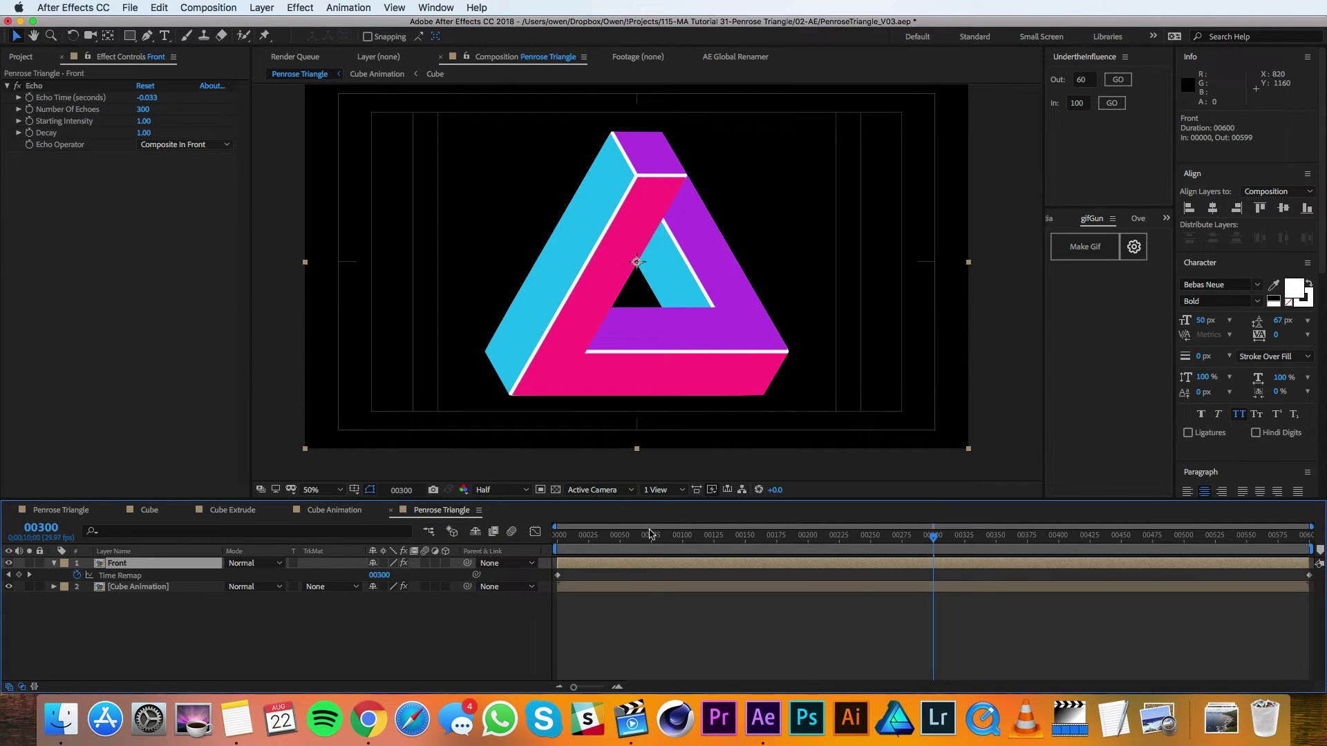
pyautogui.click(651, 536)
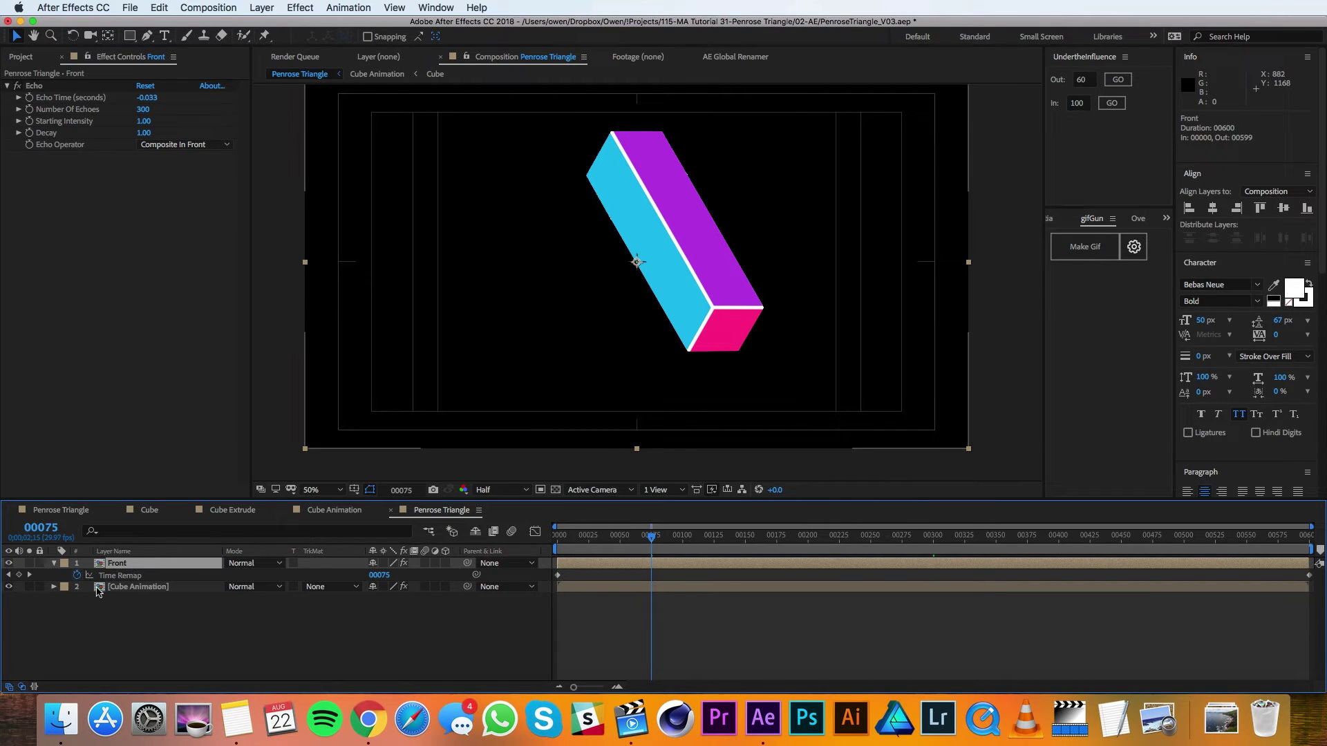
pyautogui.click(19, 575)
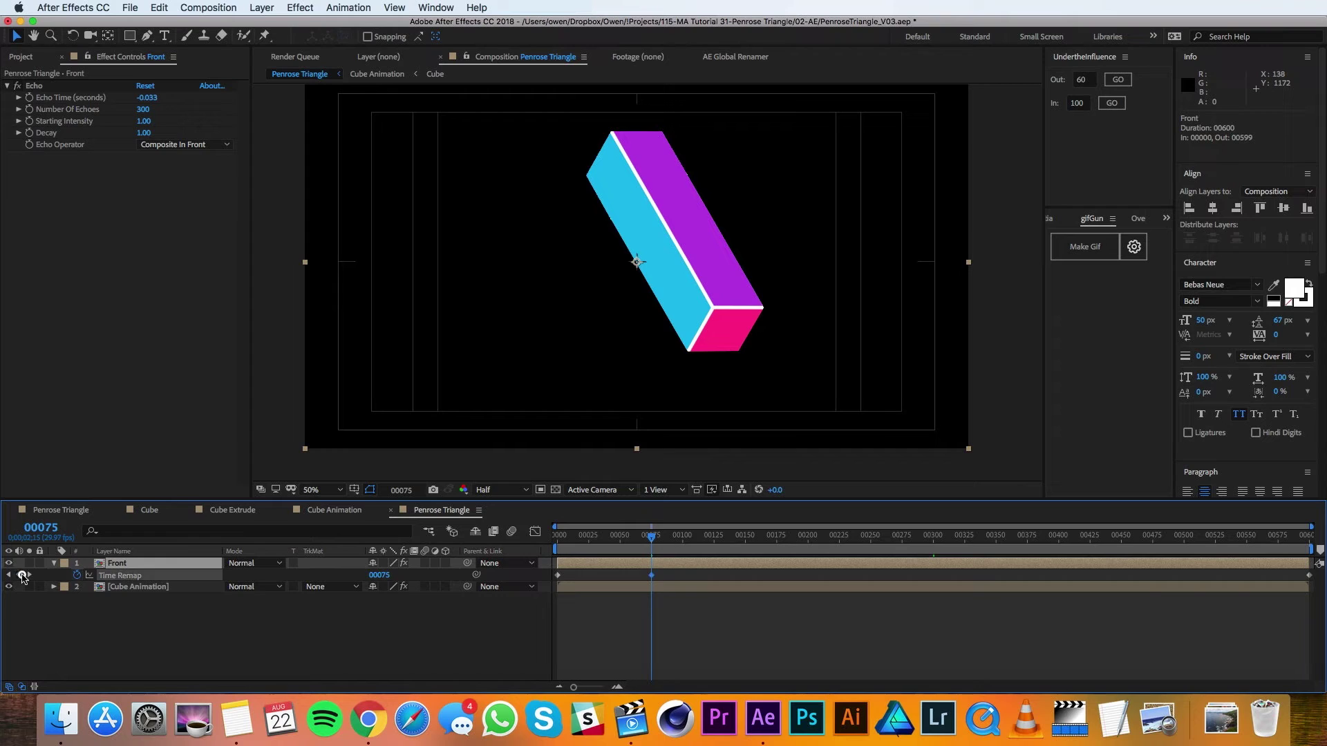
pyautogui.click(30, 575)
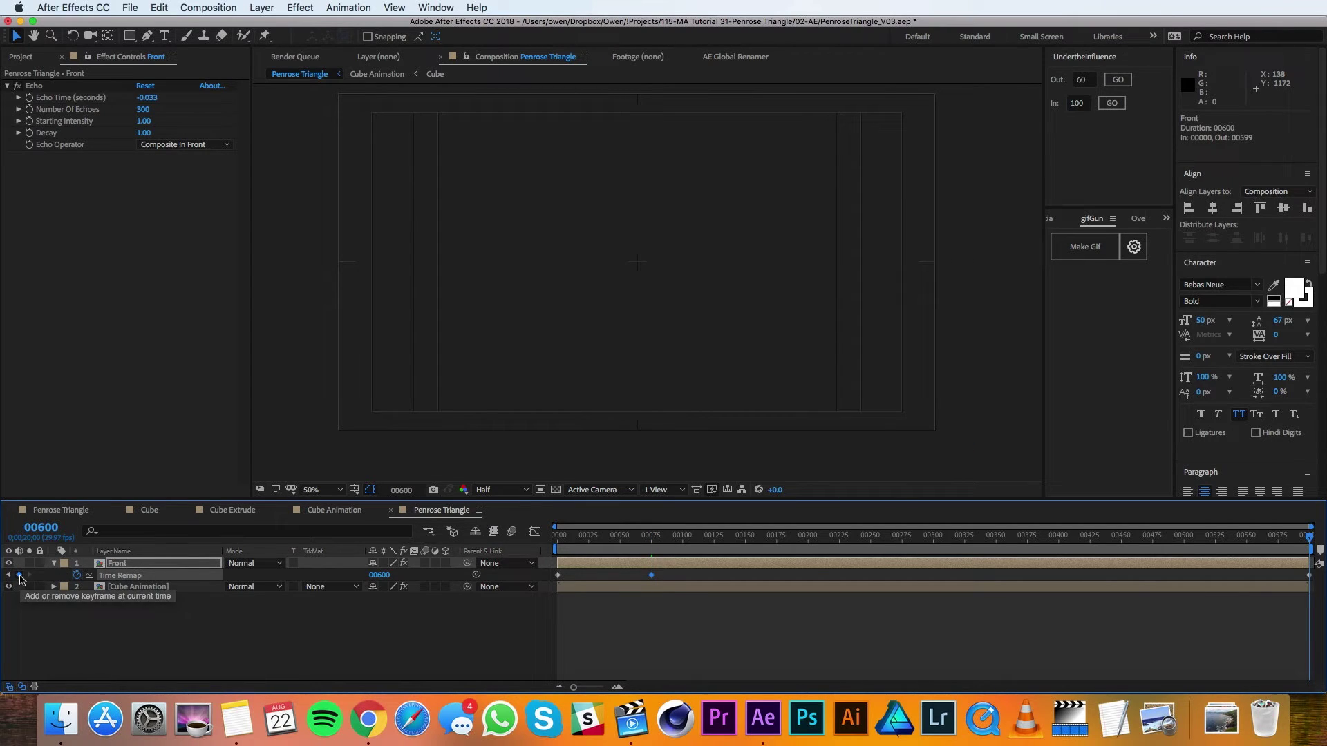
pyautogui.click(19, 575)
pyautogui.click(10, 575)
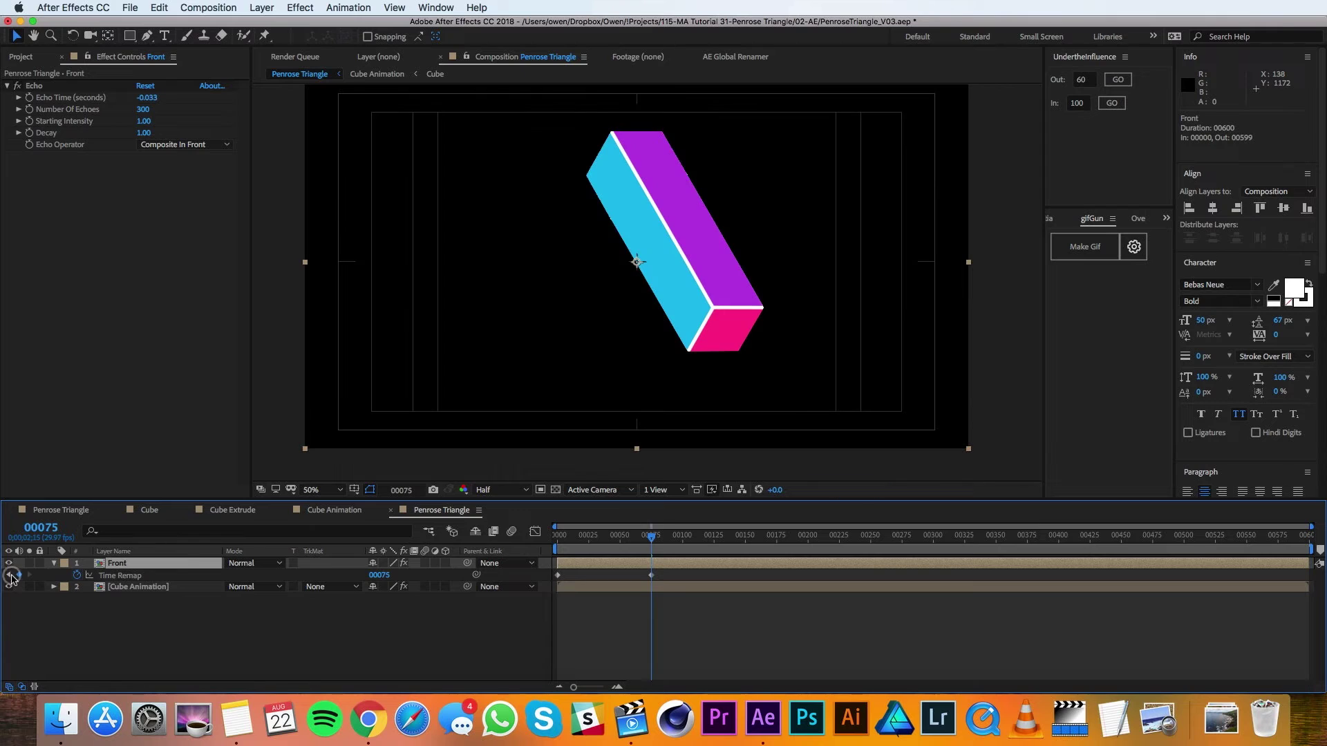
pyautogui.click(152, 37)
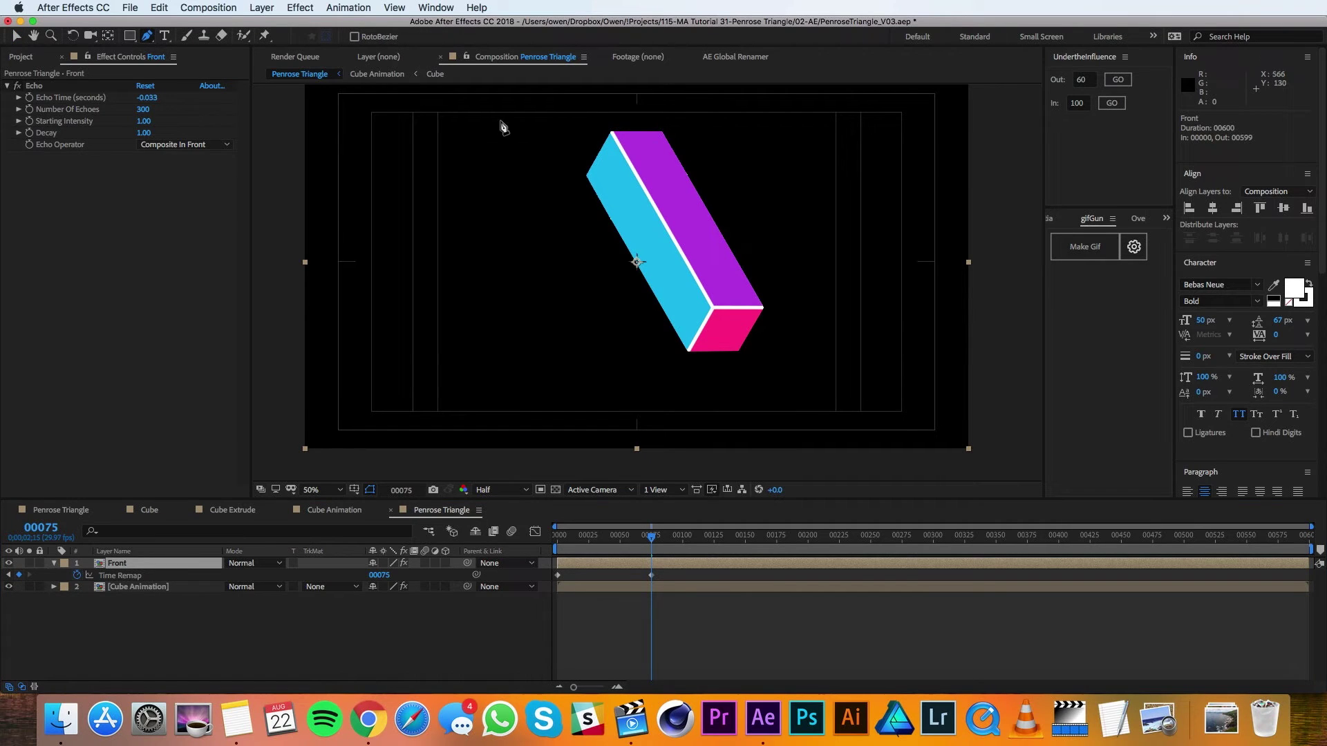
# - Draw a four-point mask over the top of Front's bar, nudge its first corner, and view frame 00301
pyautogui.click(563, 154)
pyautogui.click(622, 271)
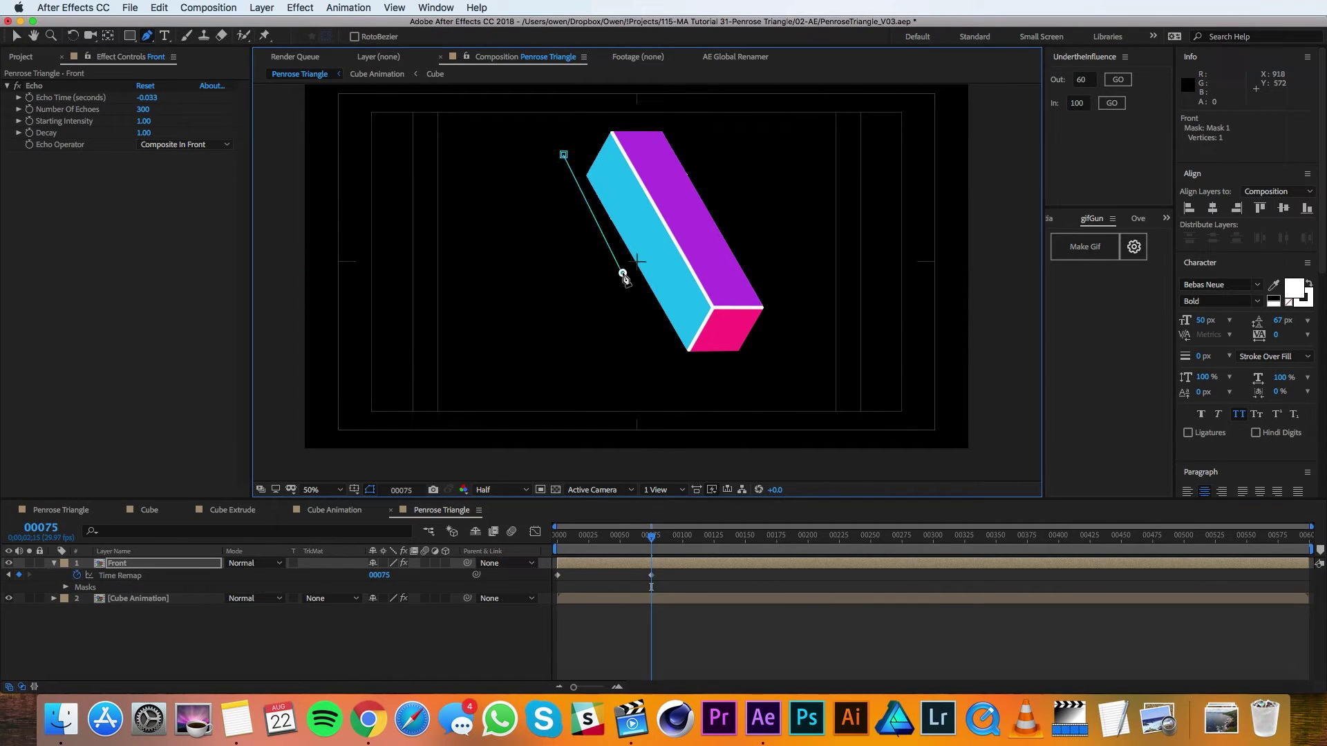
pyautogui.click(759, 205)
pyautogui.click(682, 98)
pyautogui.click(564, 154)
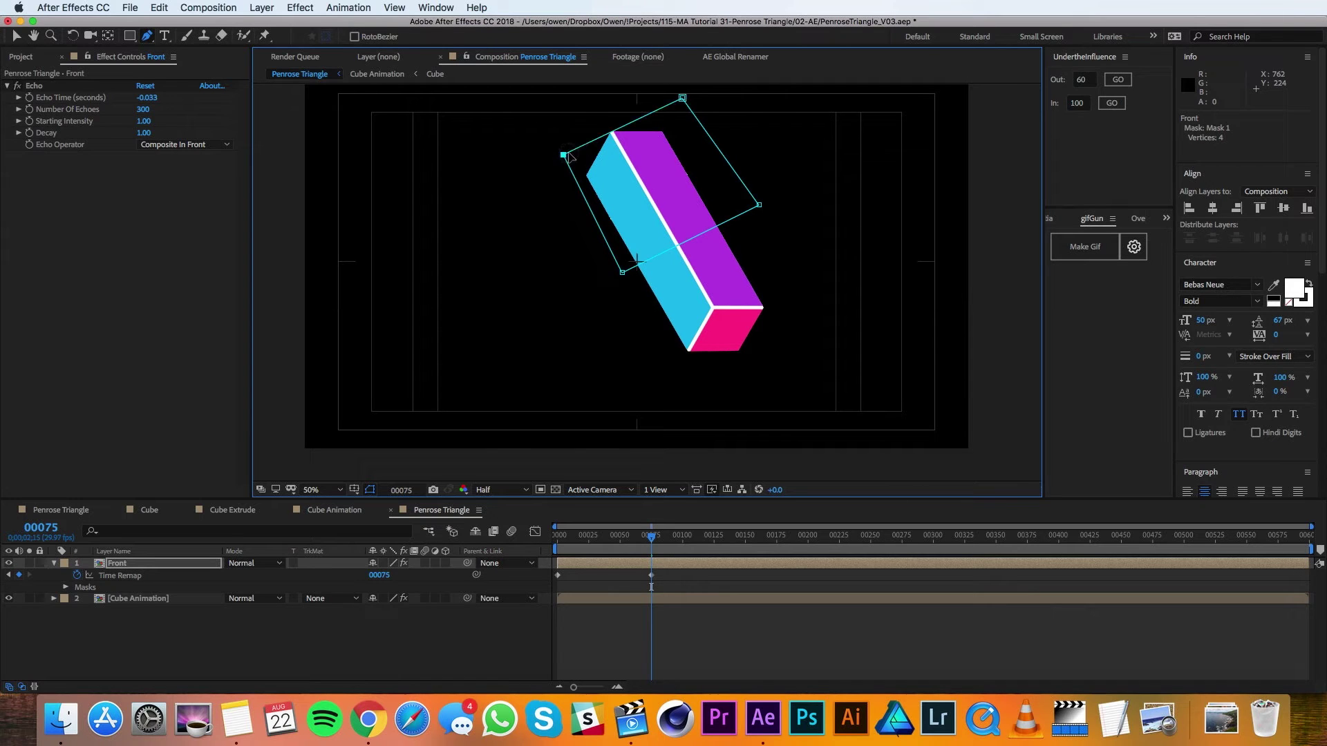
pyautogui.press('v')
pyautogui.moveTo(563, 154); pyautogui.dragTo(545, 131)
pyautogui.click(267, 631)
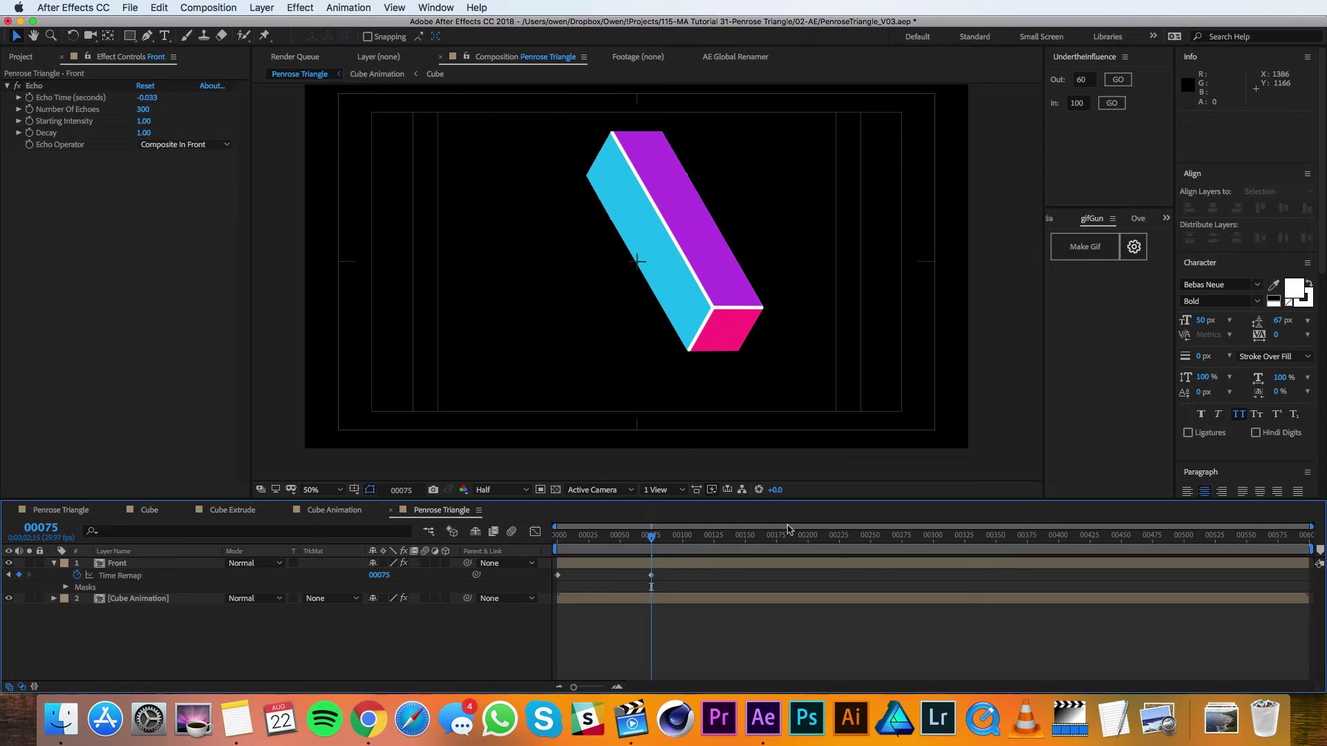
pyautogui.click(935, 545)
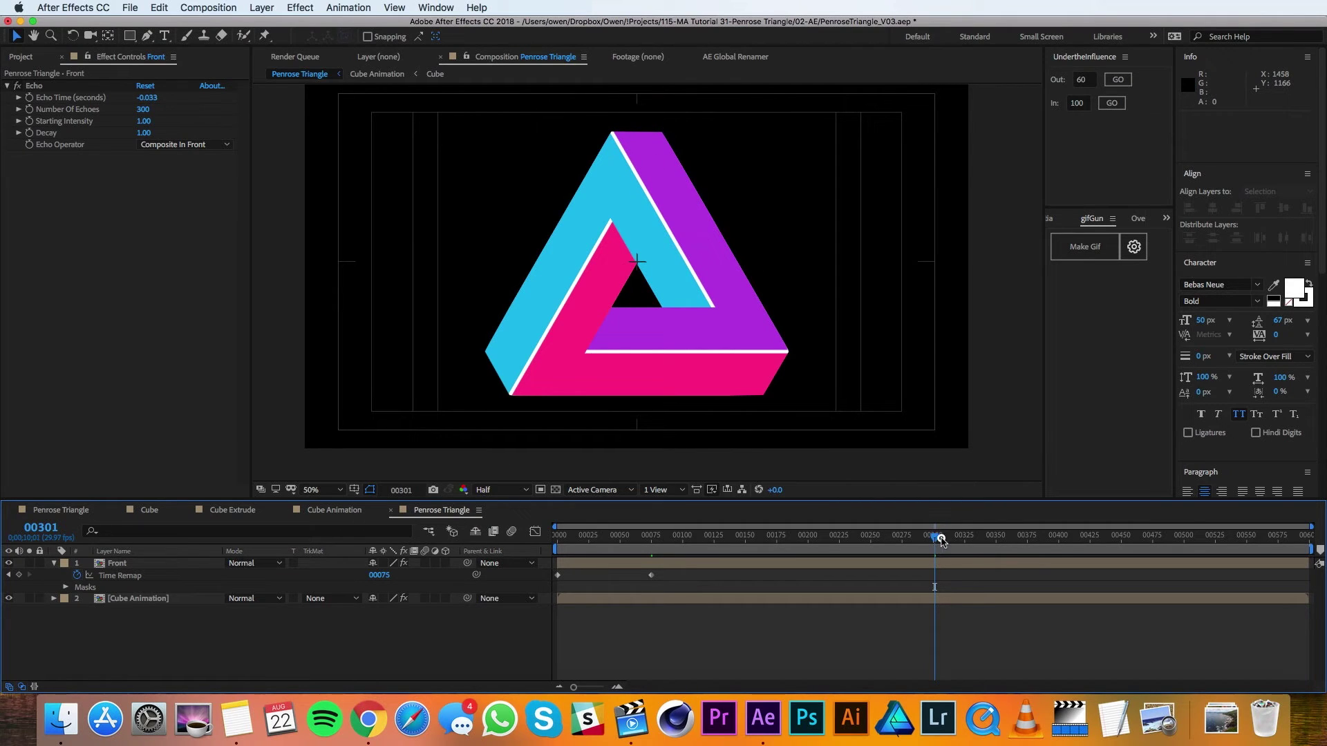
pyautogui.moveTo(941, 540); pyautogui.dragTo(998, 540)
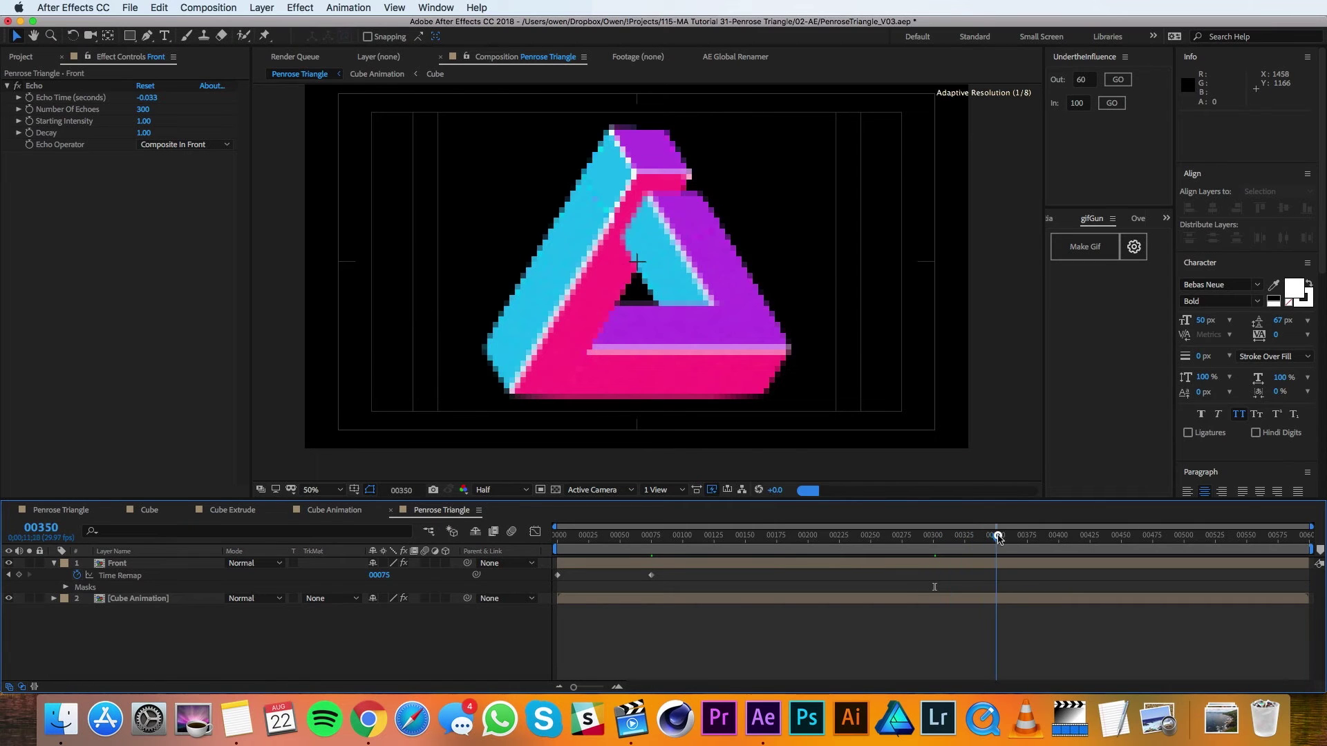
pyautogui.press('super+z')
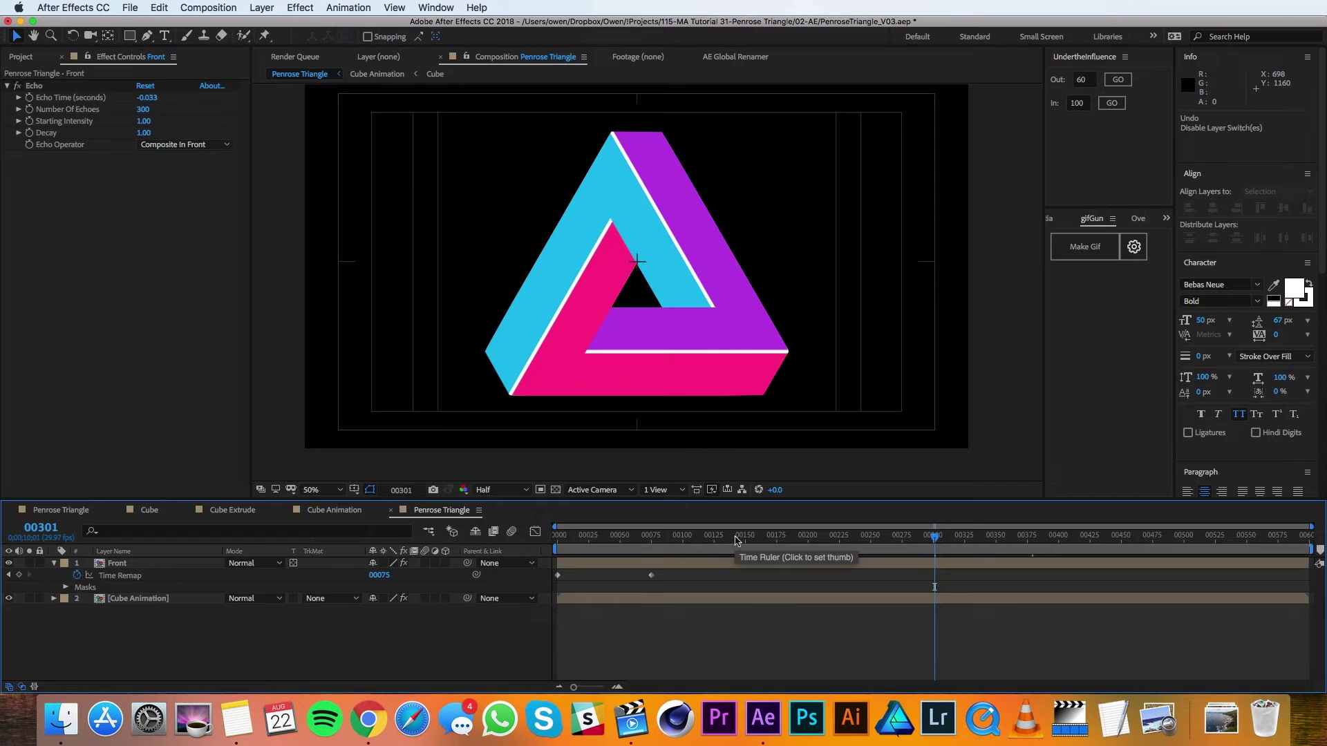
pyautogui.moveTo(936, 538); pyautogui.dragTo(1299, 510)
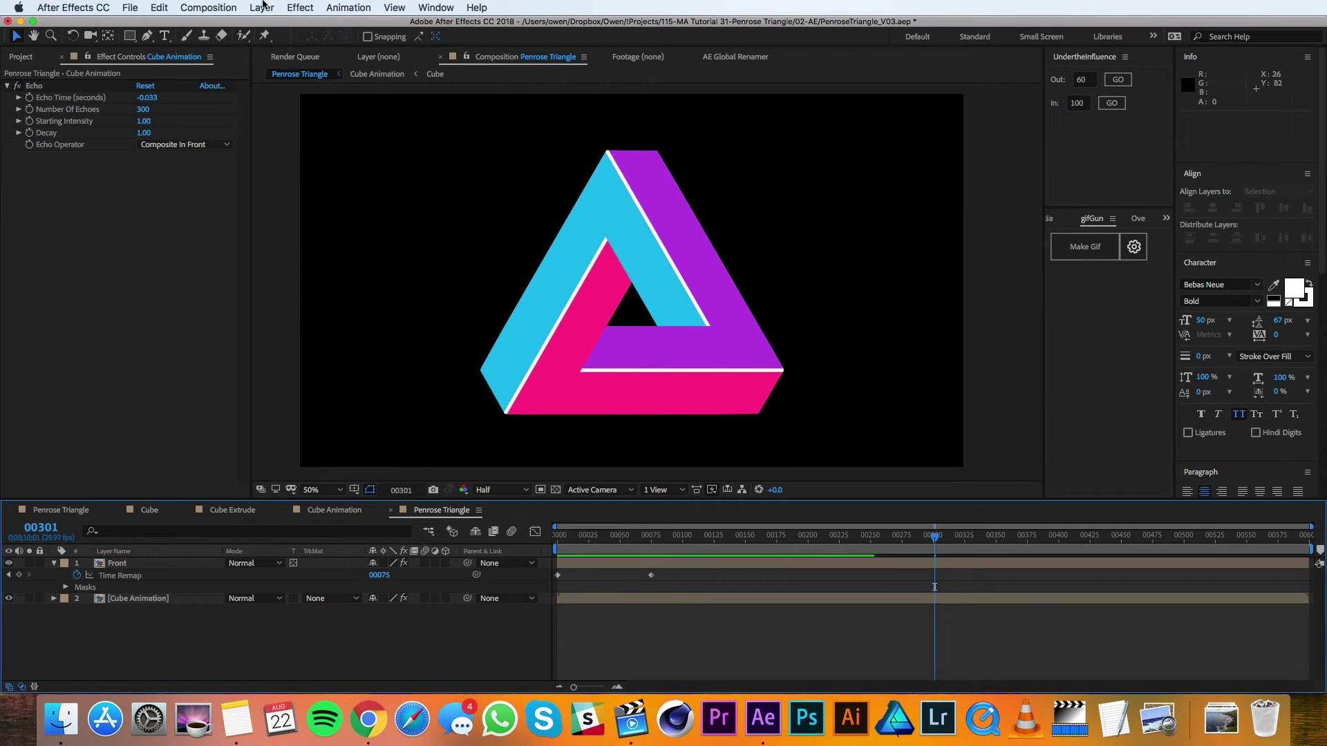
pyautogui.click(208, 7)
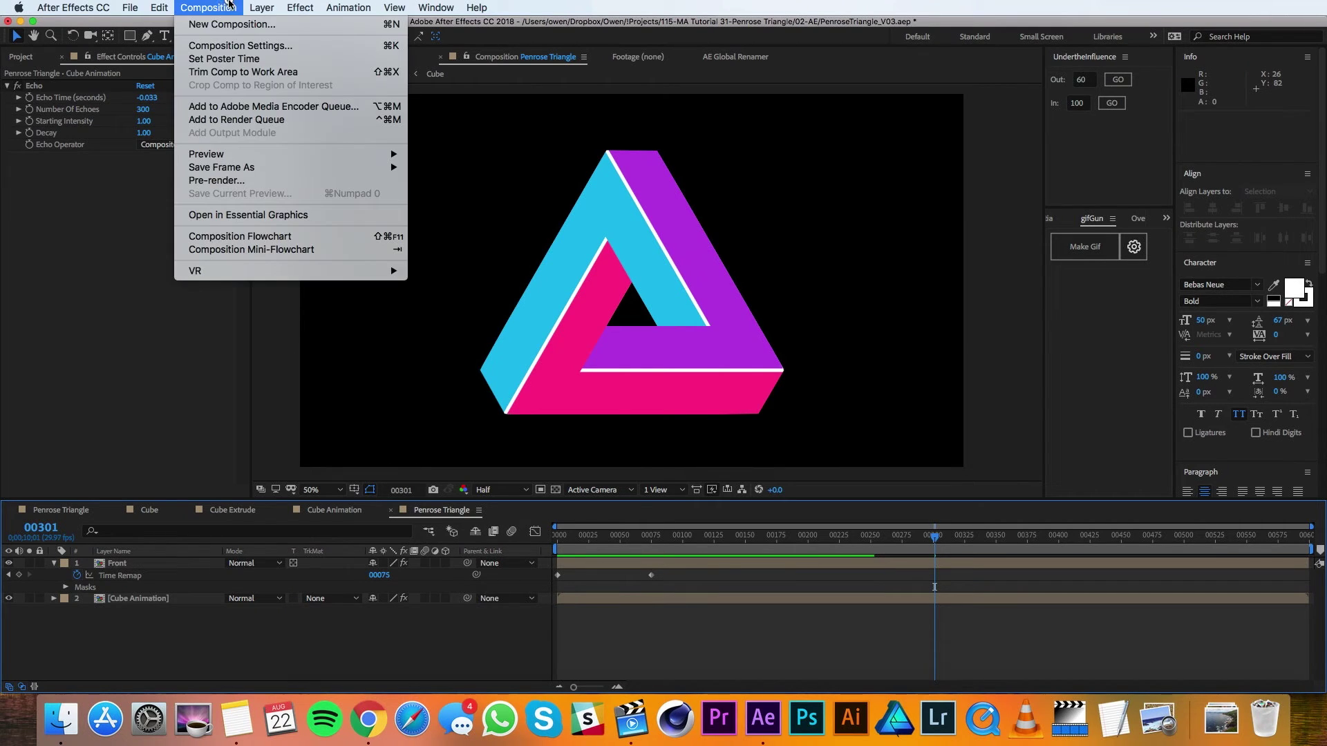
# - Queue the Penrose Triangle comp and set its output channels to RGB + Alpha
pyautogui.click(262, 122)
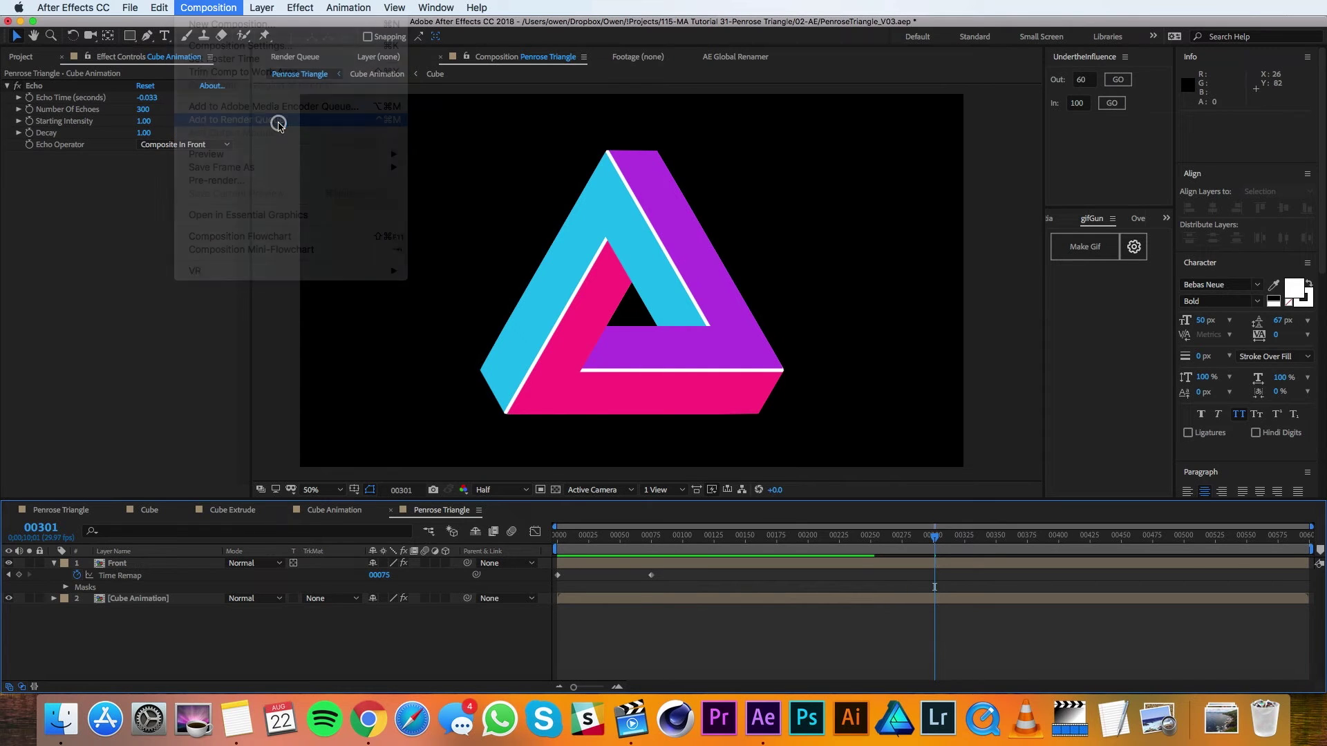
pyautogui.click(363, 183)
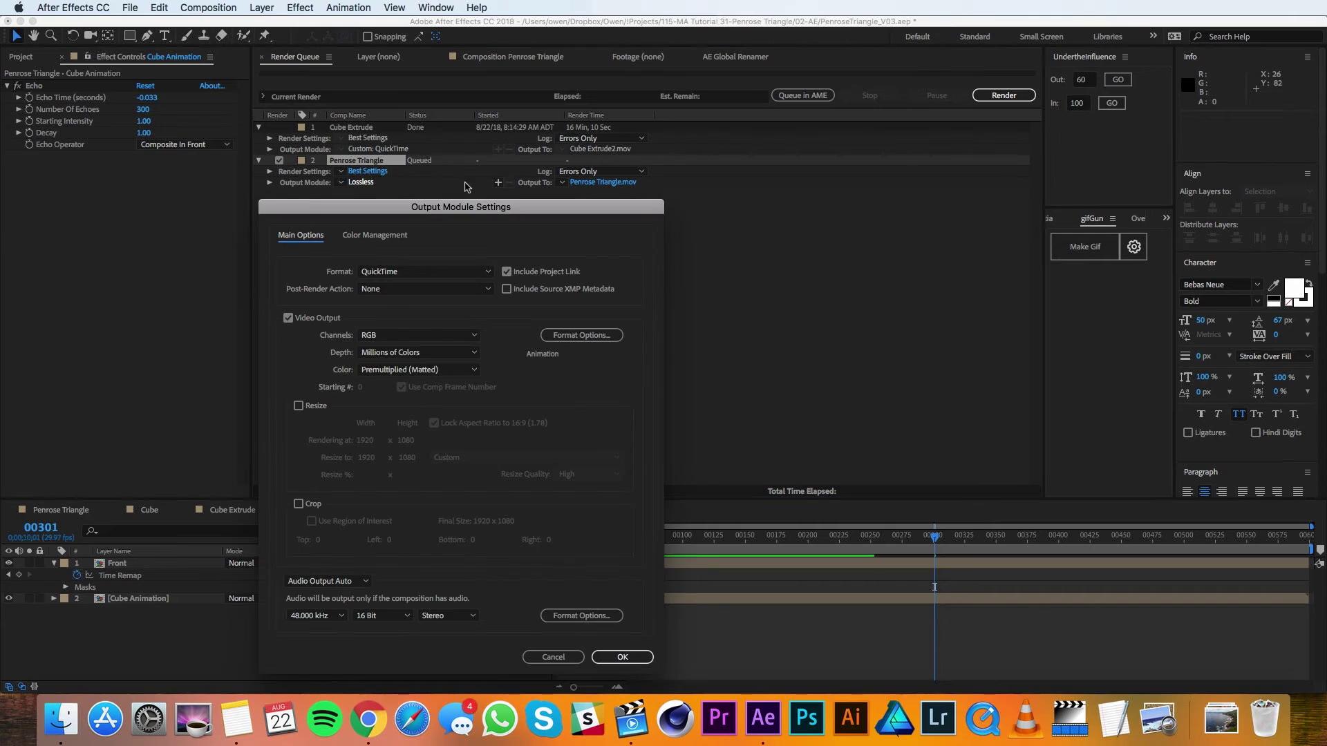
pyautogui.click(434, 334)
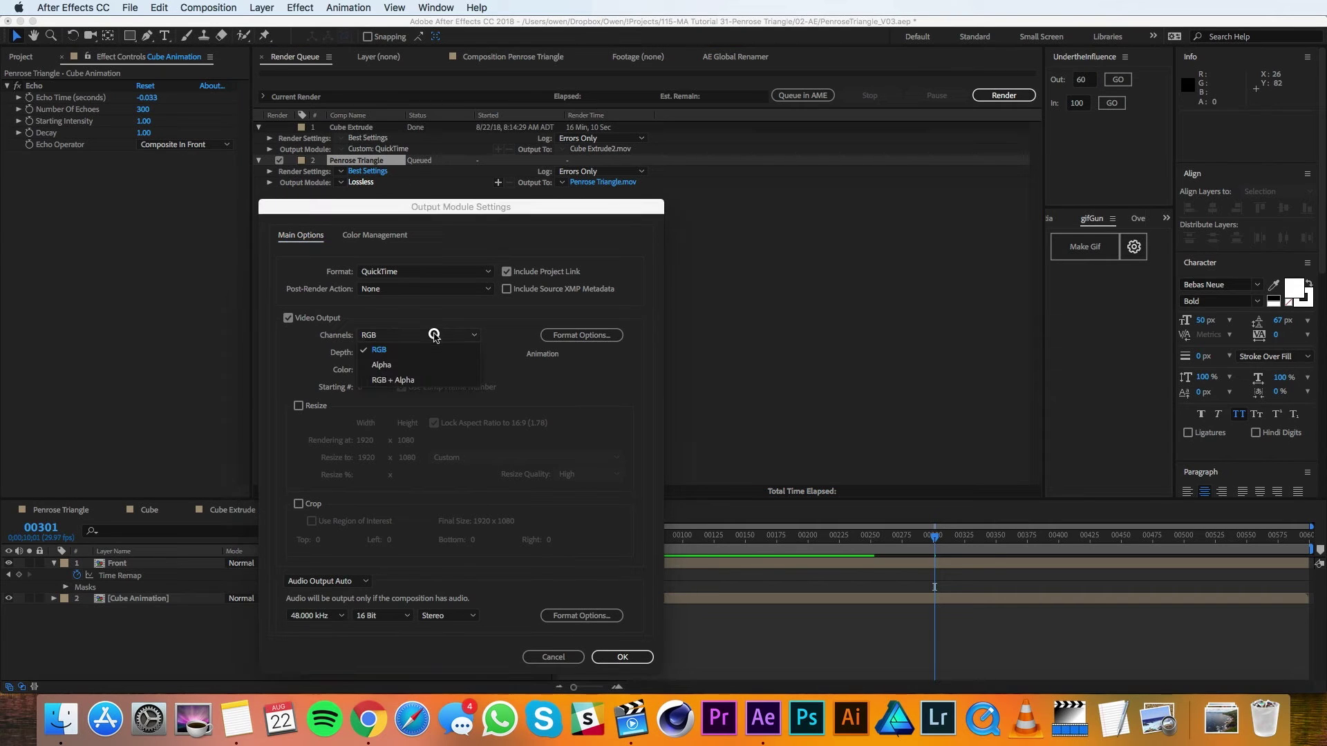
pyautogui.click(424, 382)
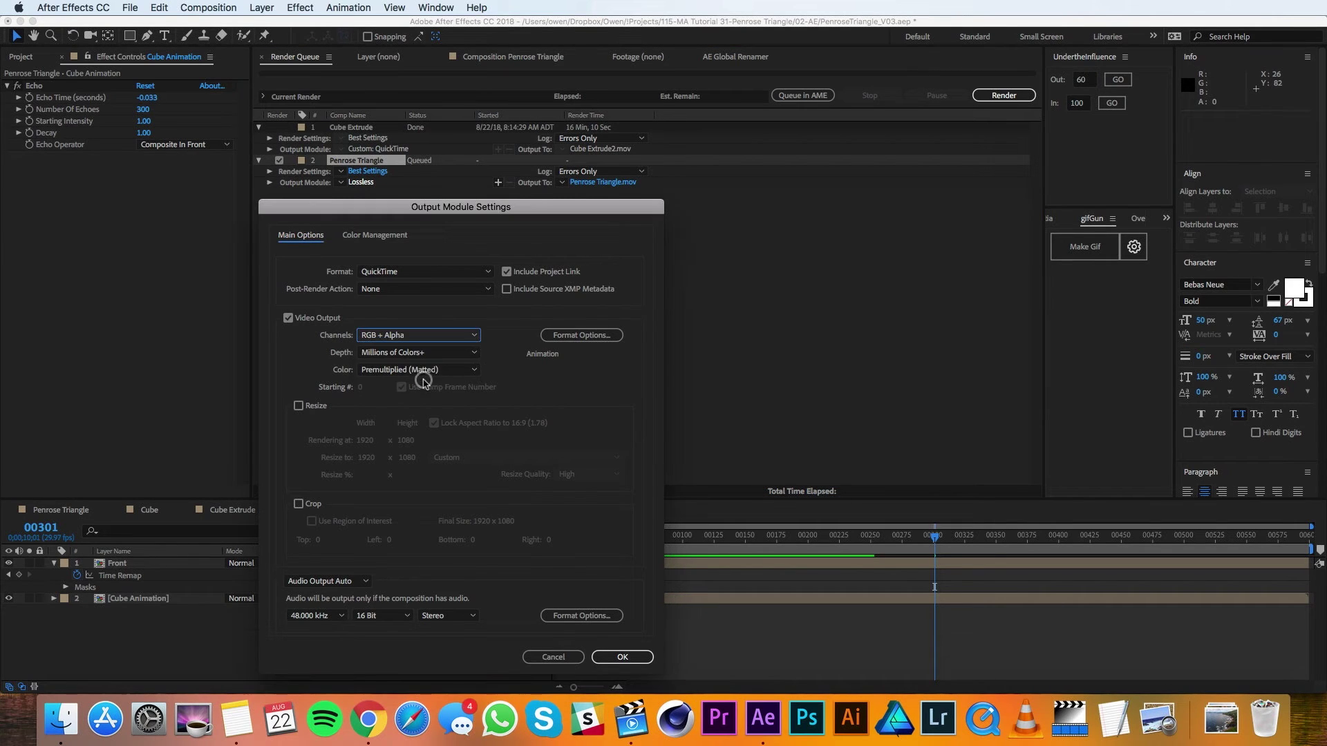
pyautogui.click(625, 657)
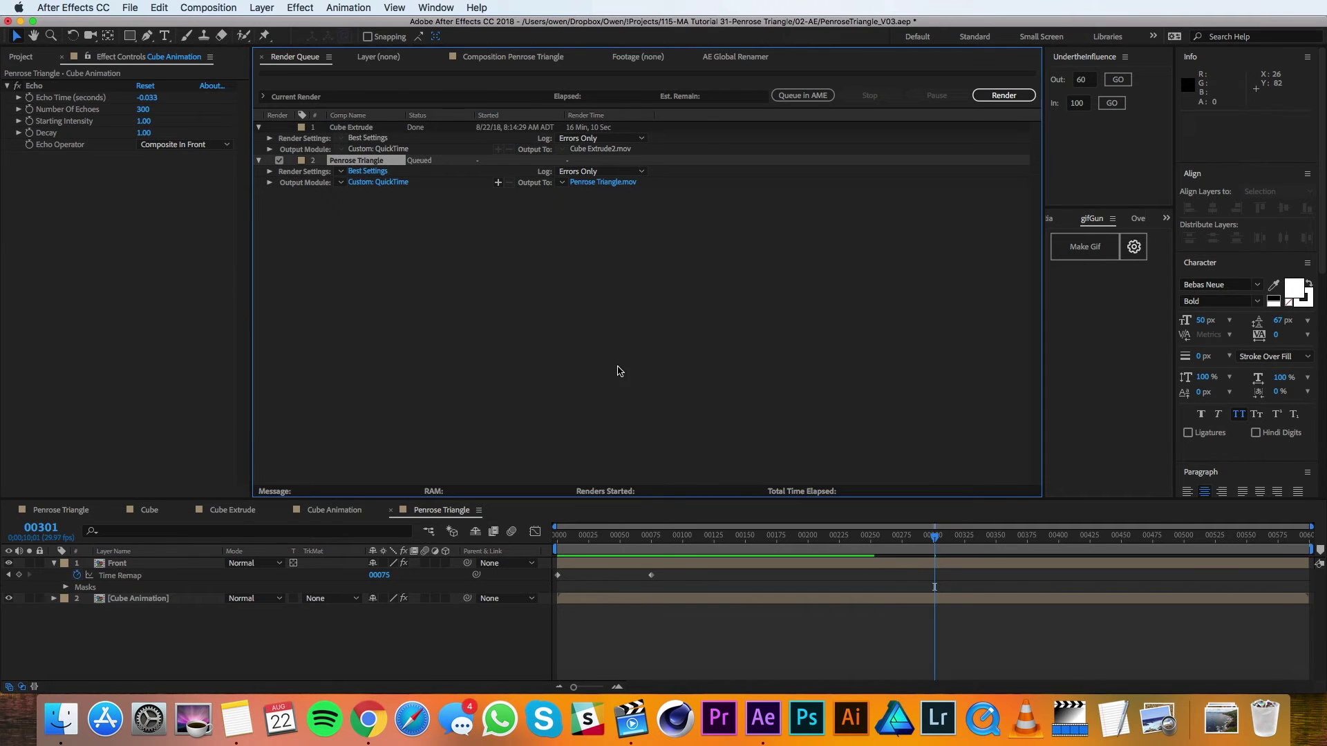
# - Output to 07-Renders as Penrose Triangle_Prerender.mov and start the render
pyautogui.click(600, 183)
pyautogui.click(634, 170)
pyautogui.click(622, 344)
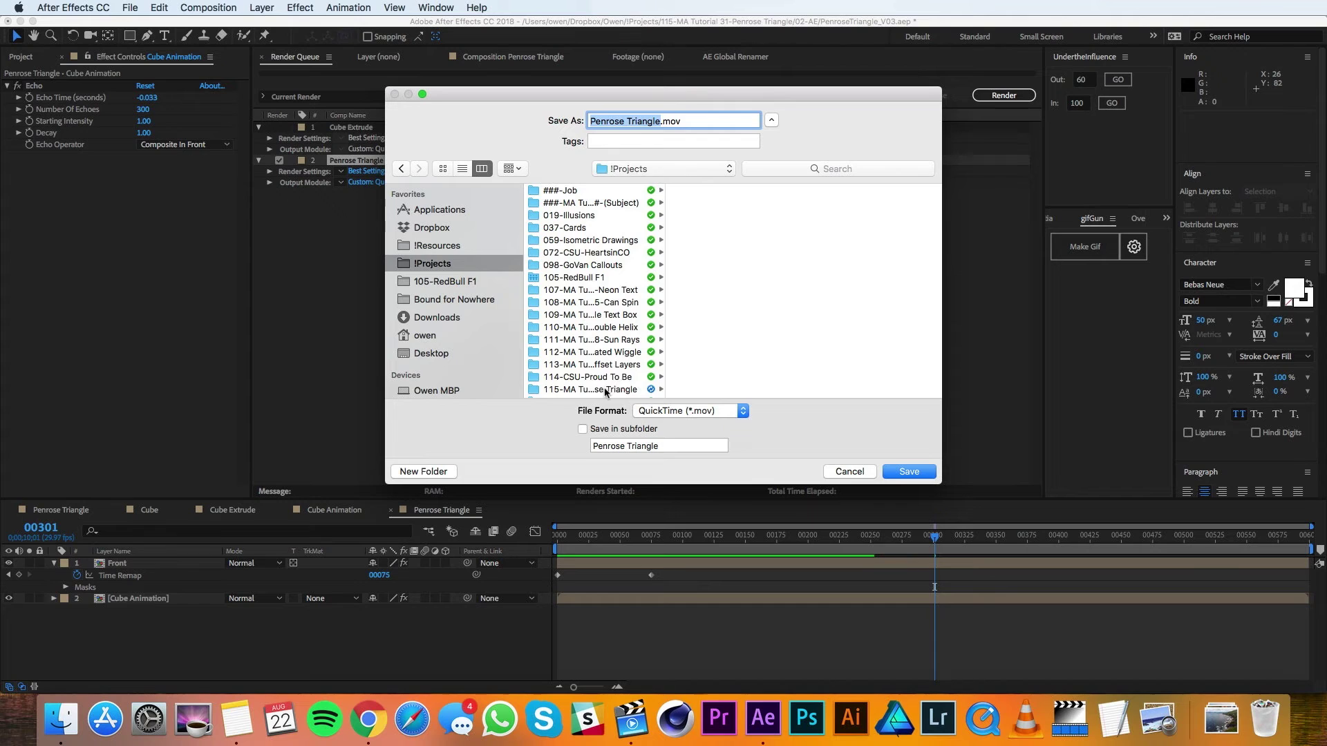
pyautogui.click(659, 120)
pyautogui.write('_Prerender')
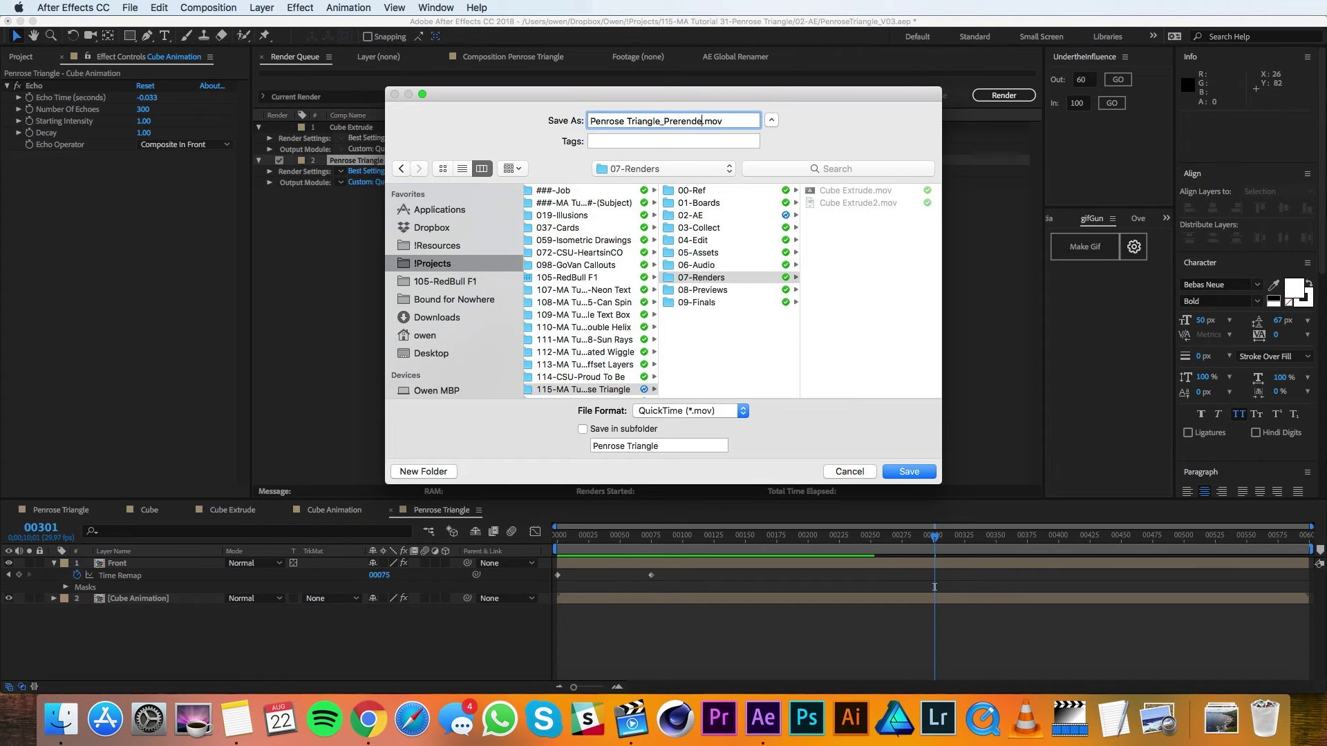
pyautogui.press('Return')
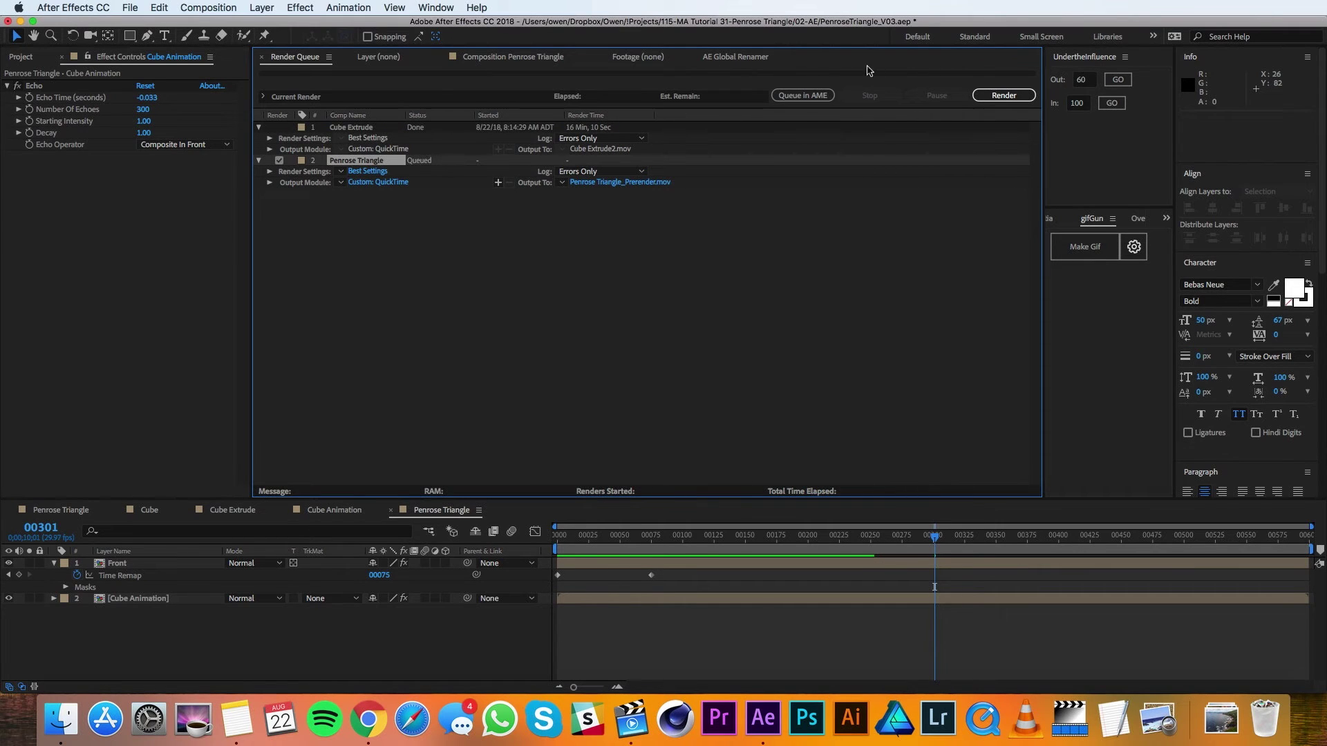
pyautogui.click(995, 96)
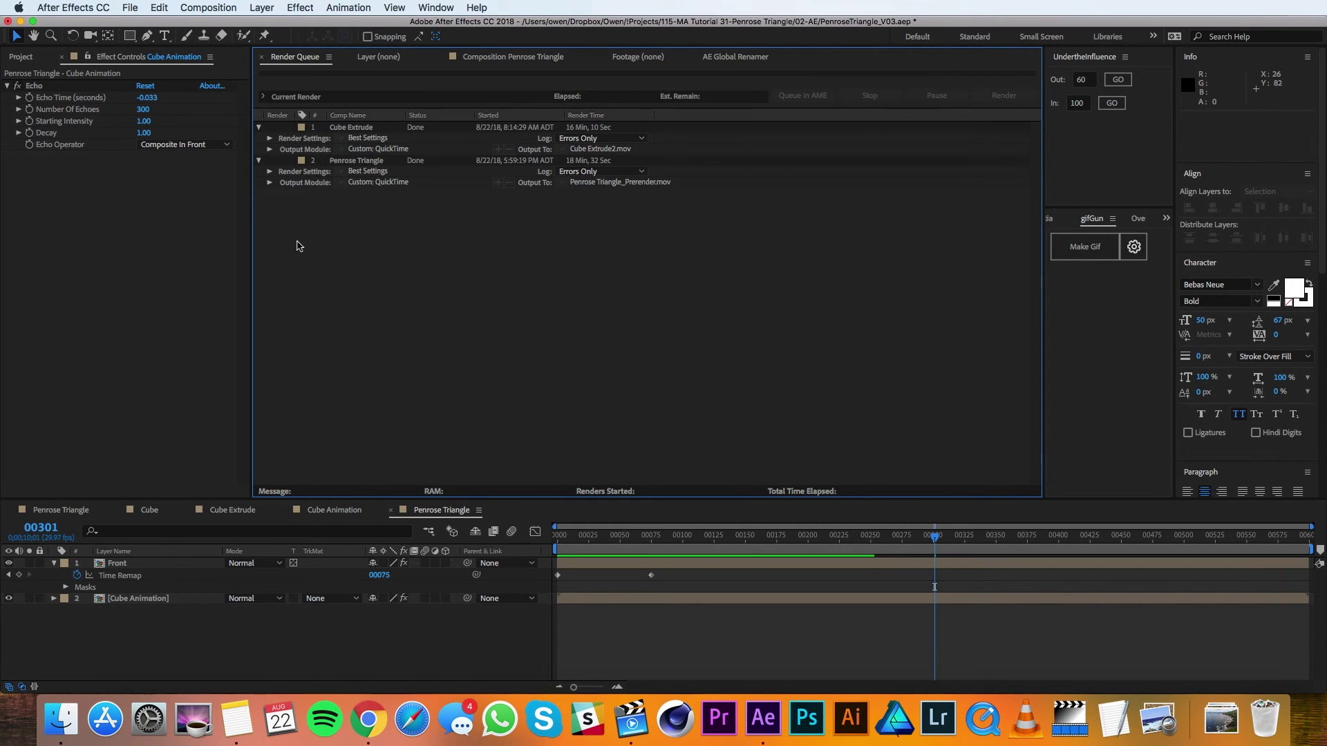
# - Wait for the render to finish, then show the Project panel
pyautogui.click(17, 56)
# - Import Penrose Triangle_Prerender.mov from the 07-Renders folder
pyautogui.doubleClick(66, 273)
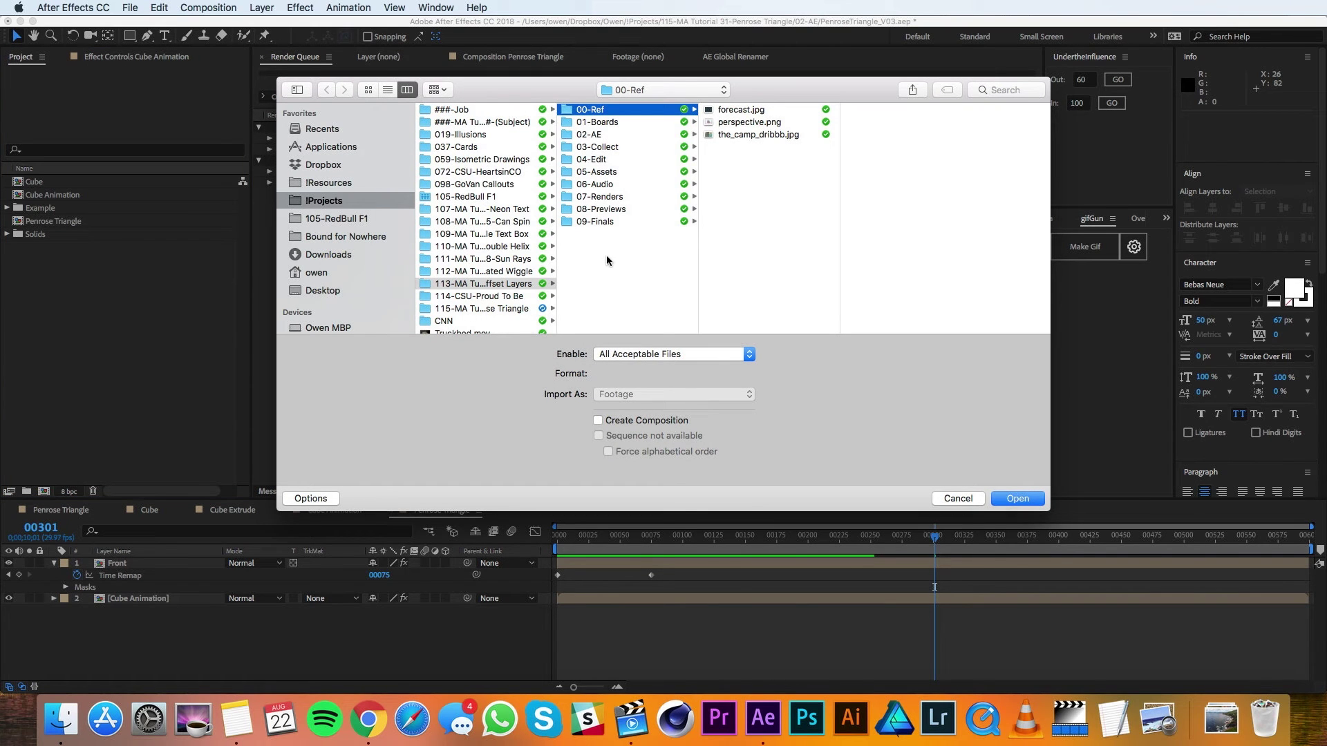
pyautogui.click(498, 308)
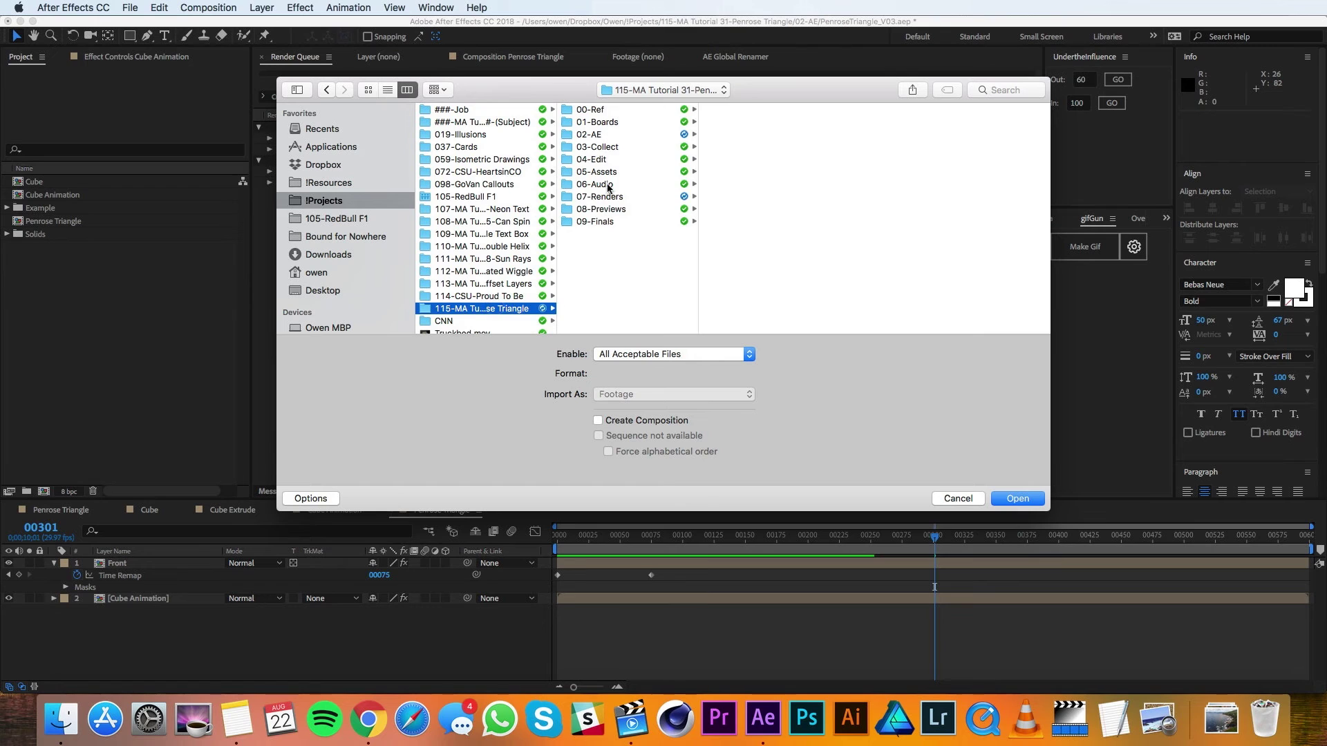
pyautogui.click(600, 197)
pyautogui.click(761, 134)
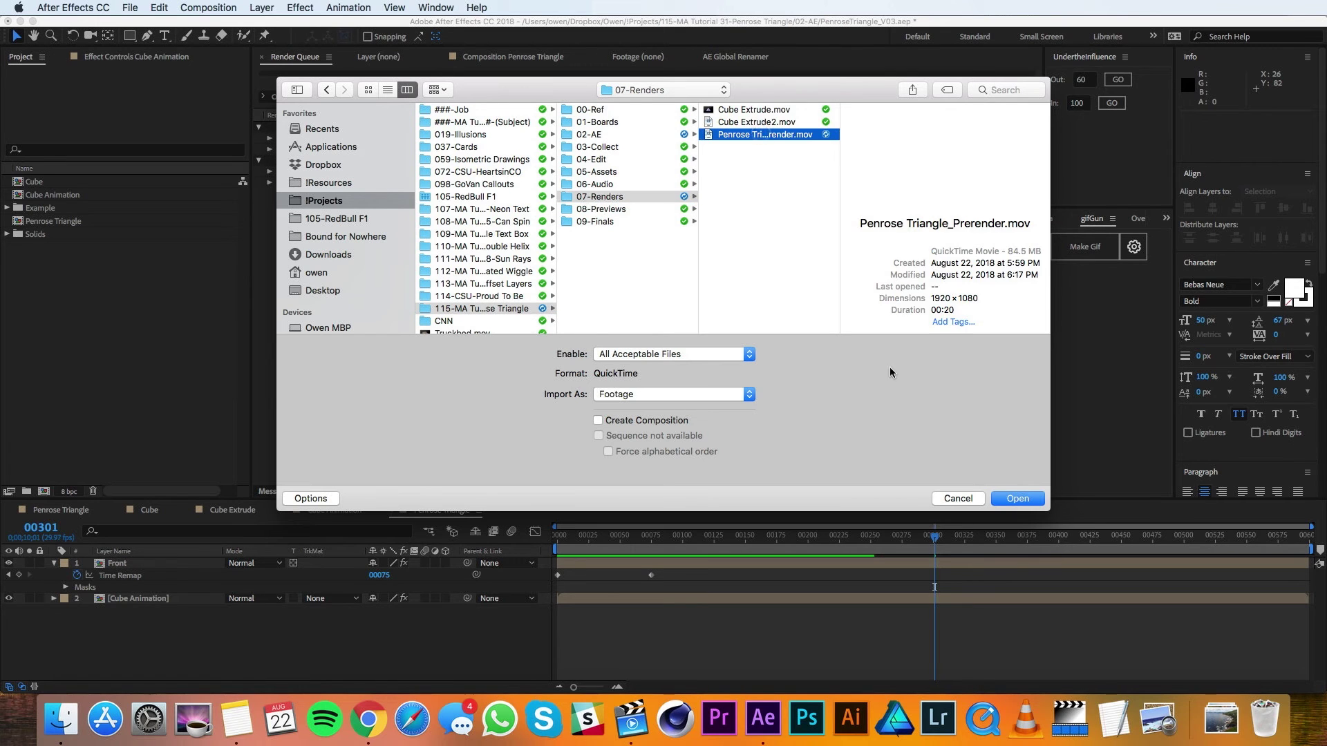
pyautogui.press('Return')
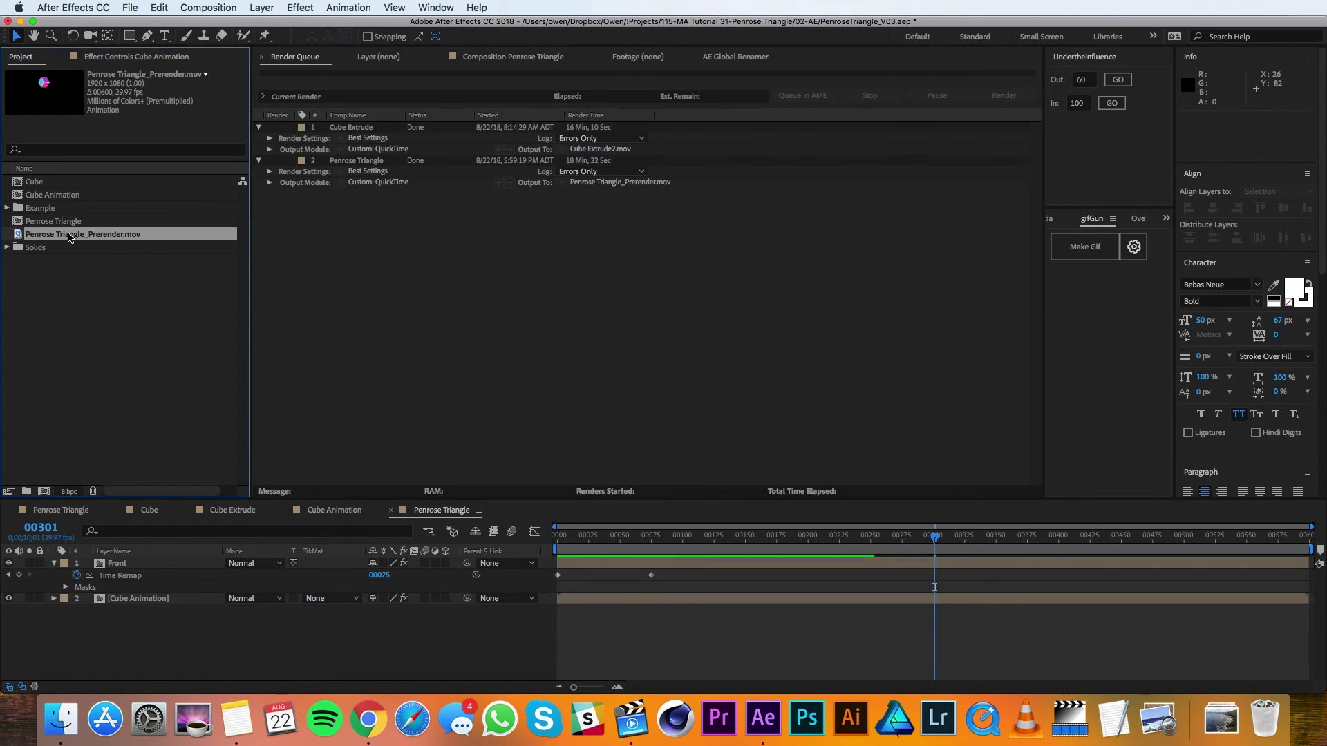
# - Build a new composition from the prerender and enable time remapping on its layer
pyautogui.moveTo(70, 237); pyautogui.dragTo(47, 491)
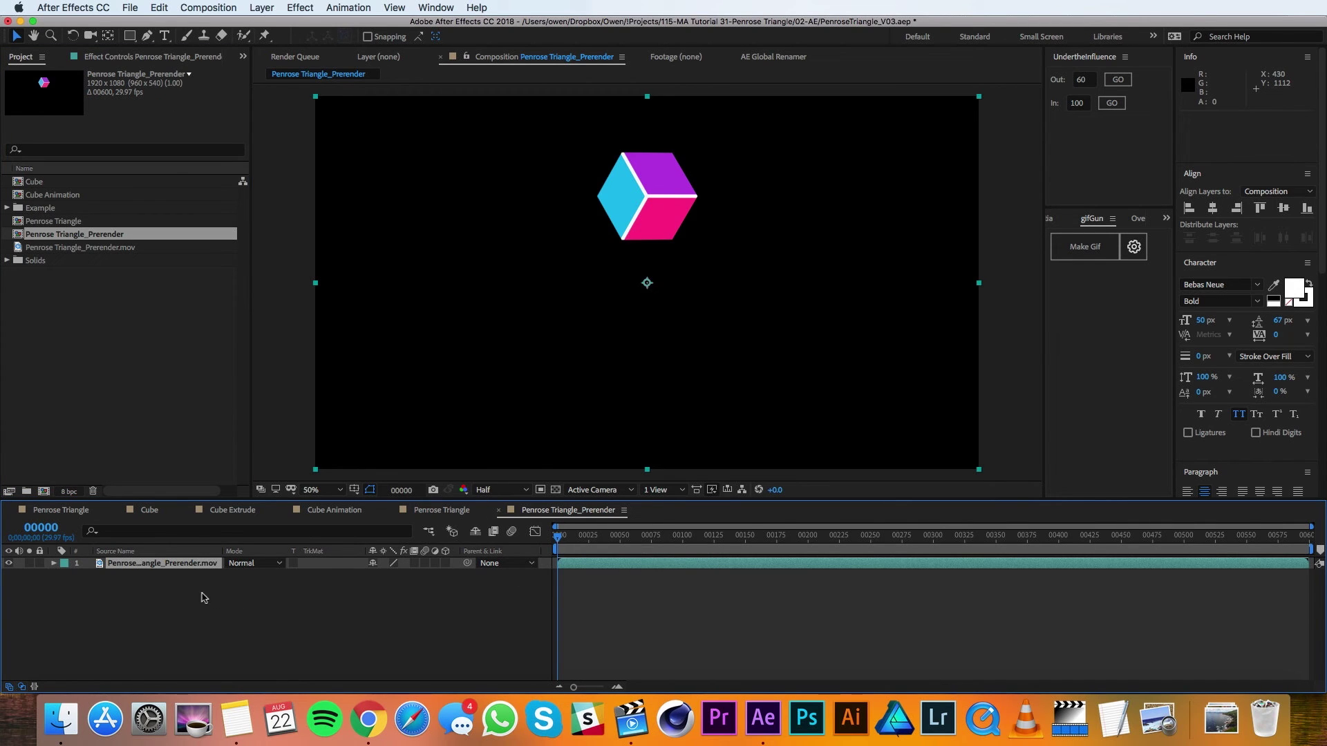
pyautogui.rightClick(166, 563)
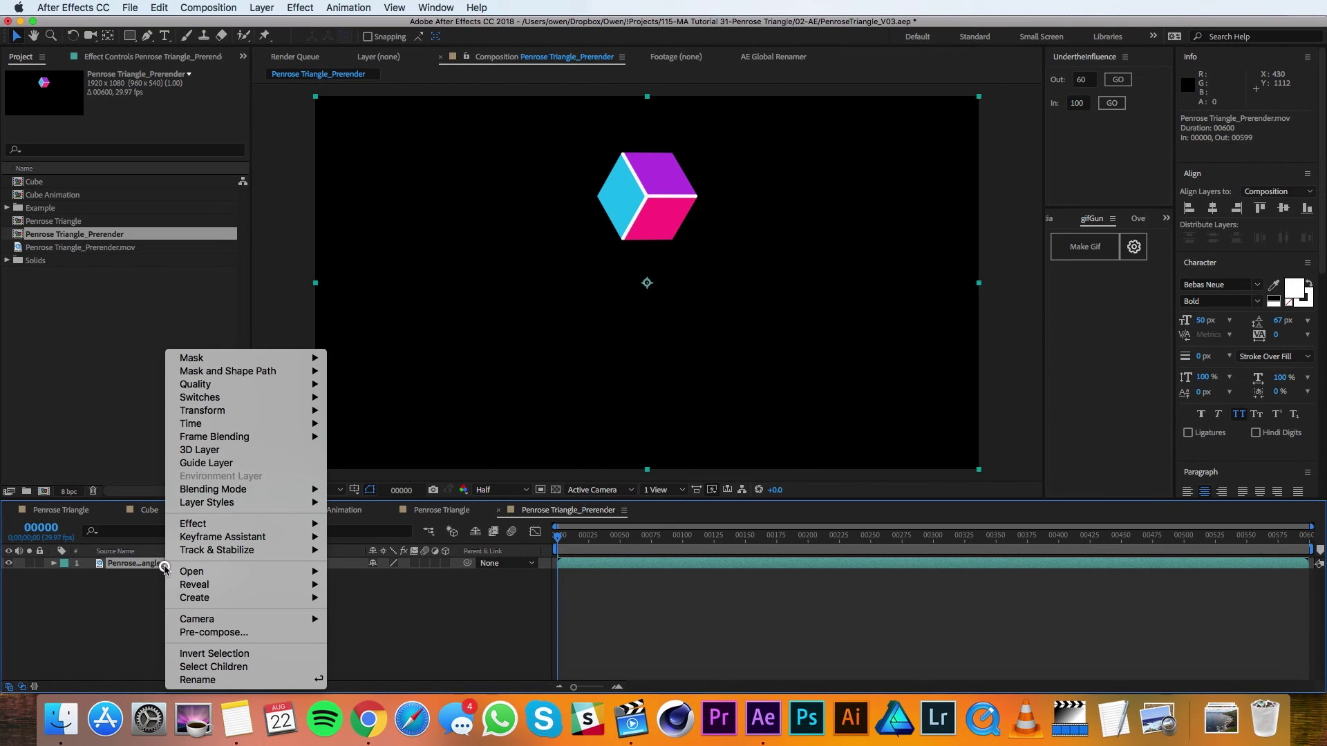
pyautogui.moveTo(205, 424)
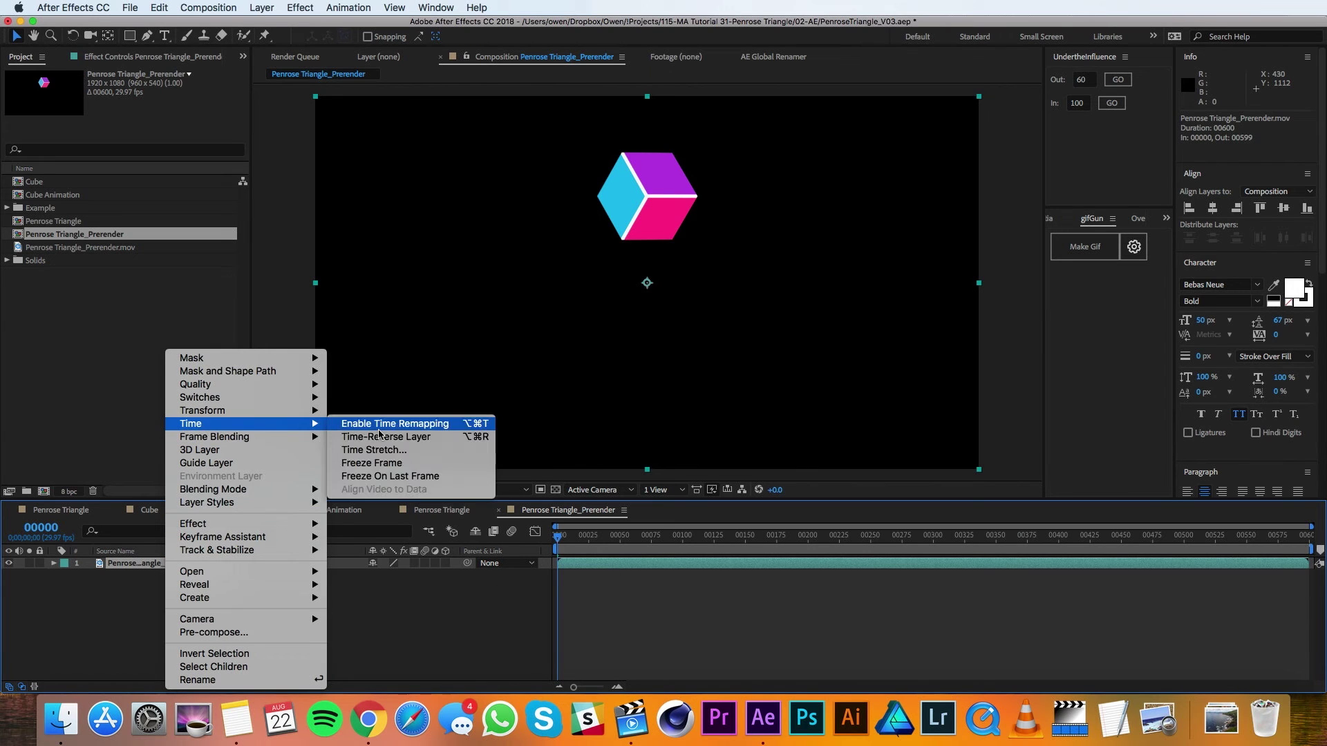
pyautogui.click(379, 427)
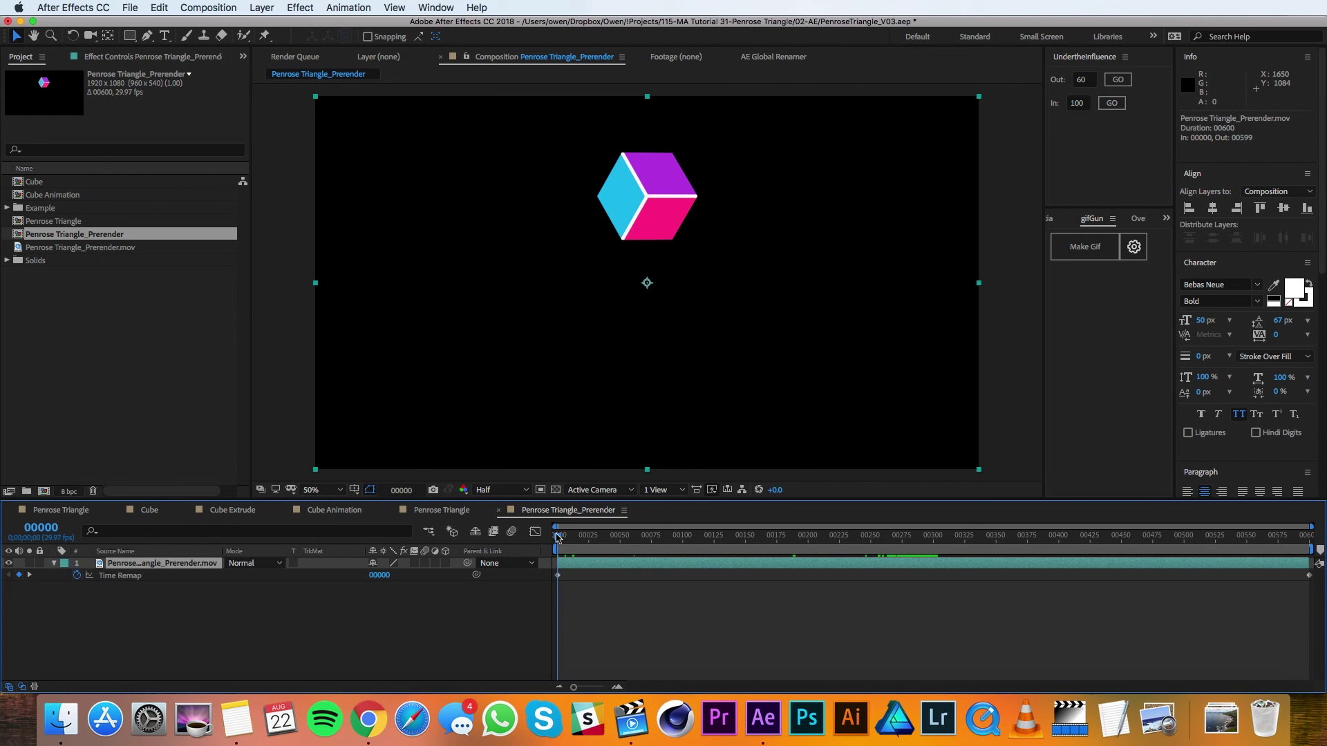
# - Keyframe Time Remap at frame 300, squeeze the end keyframe to frame 200, and end the work area there
pyautogui.moveTo(559, 536); pyautogui.dragTo(933, 568)
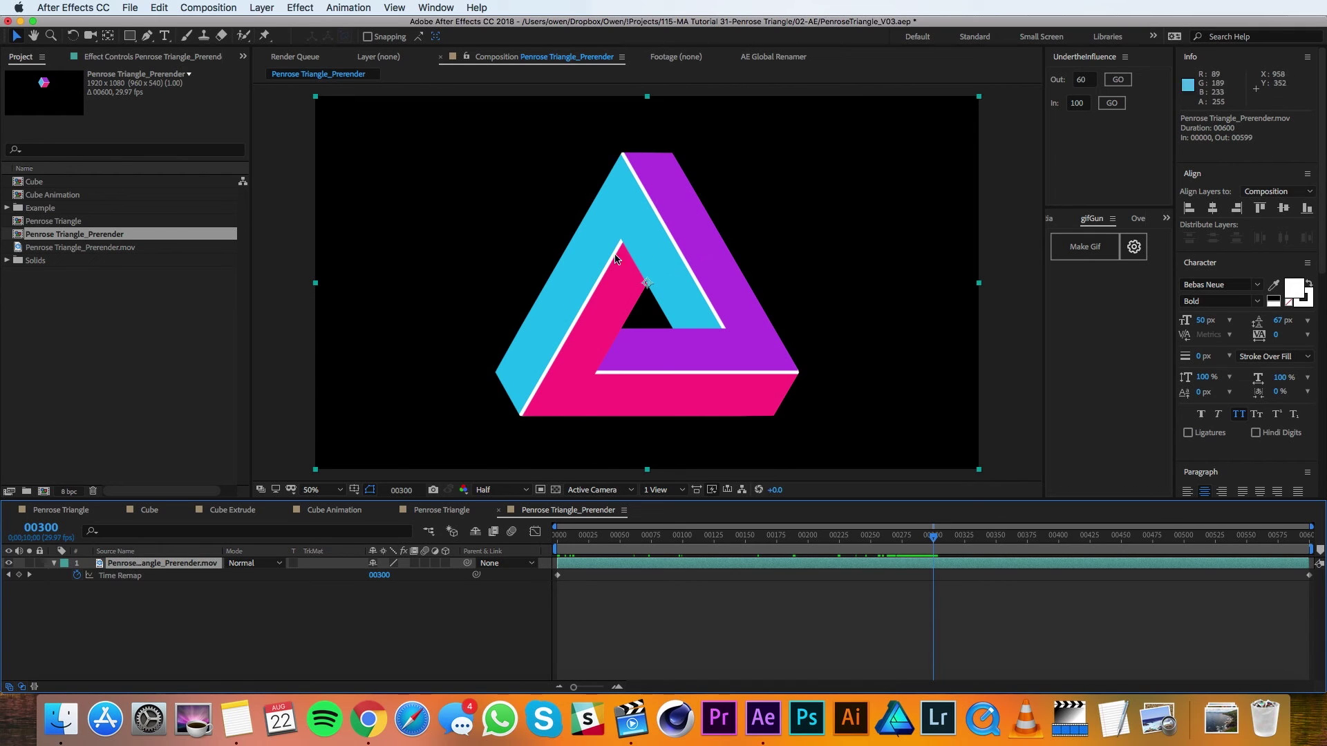
pyautogui.click(19, 576)
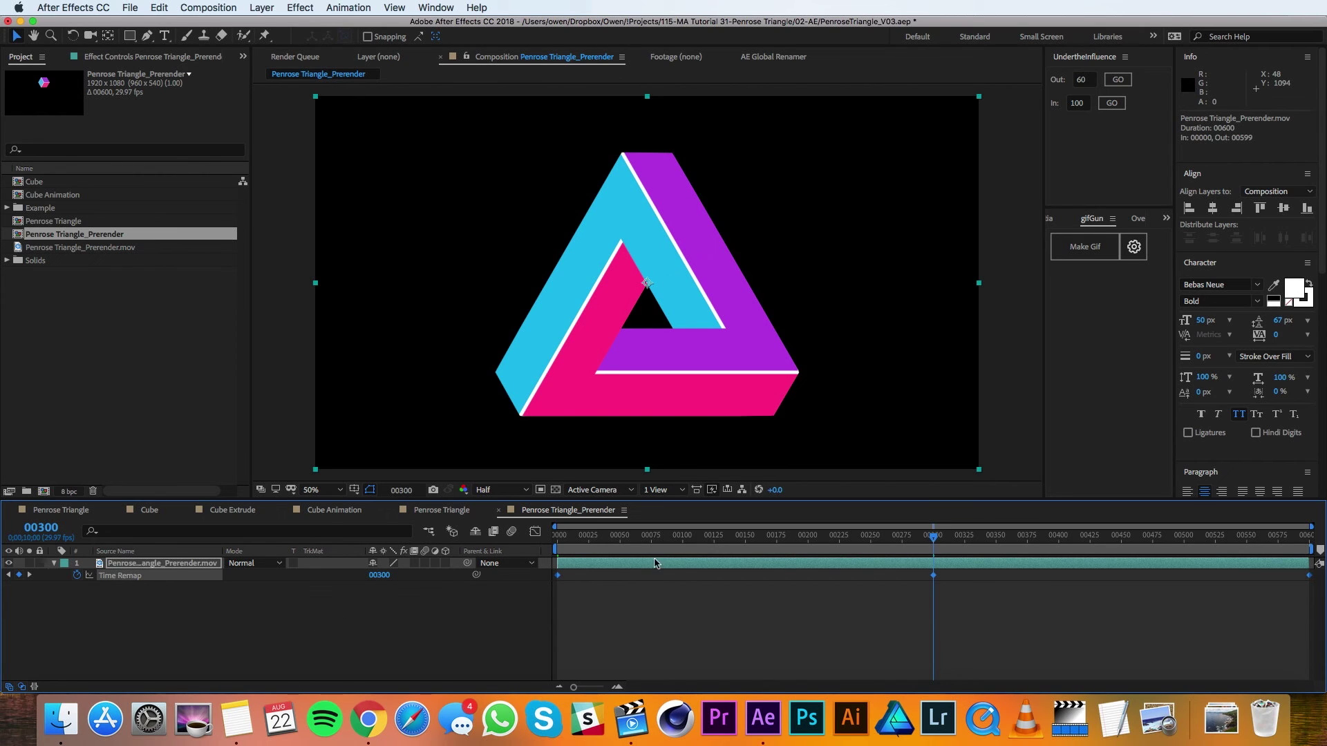
pyautogui.moveTo(812, 545); pyautogui.dragTo(809, 548)
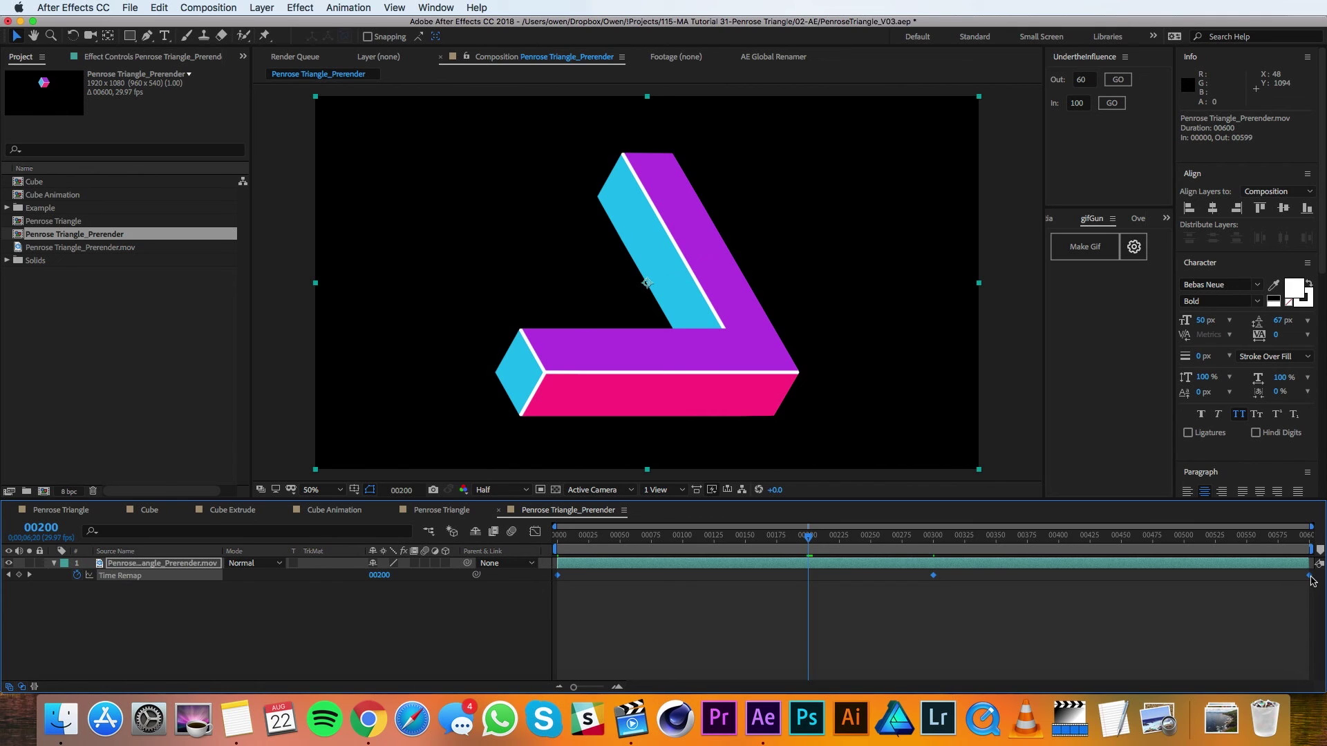
pyautogui.moveTo(1311, 579)
pyautogui.moveTo(1312, 579); pyautogui.dragTo(819, 614)
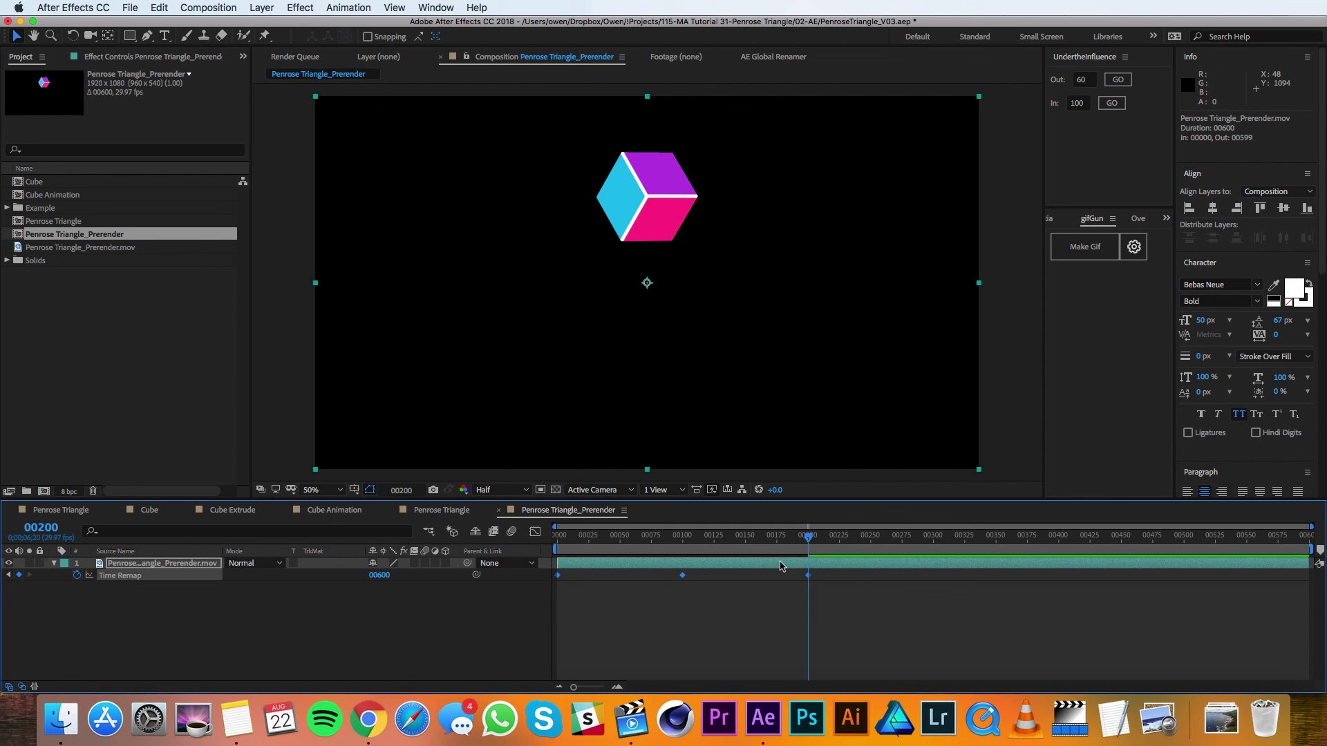
pyautogui.press('n')
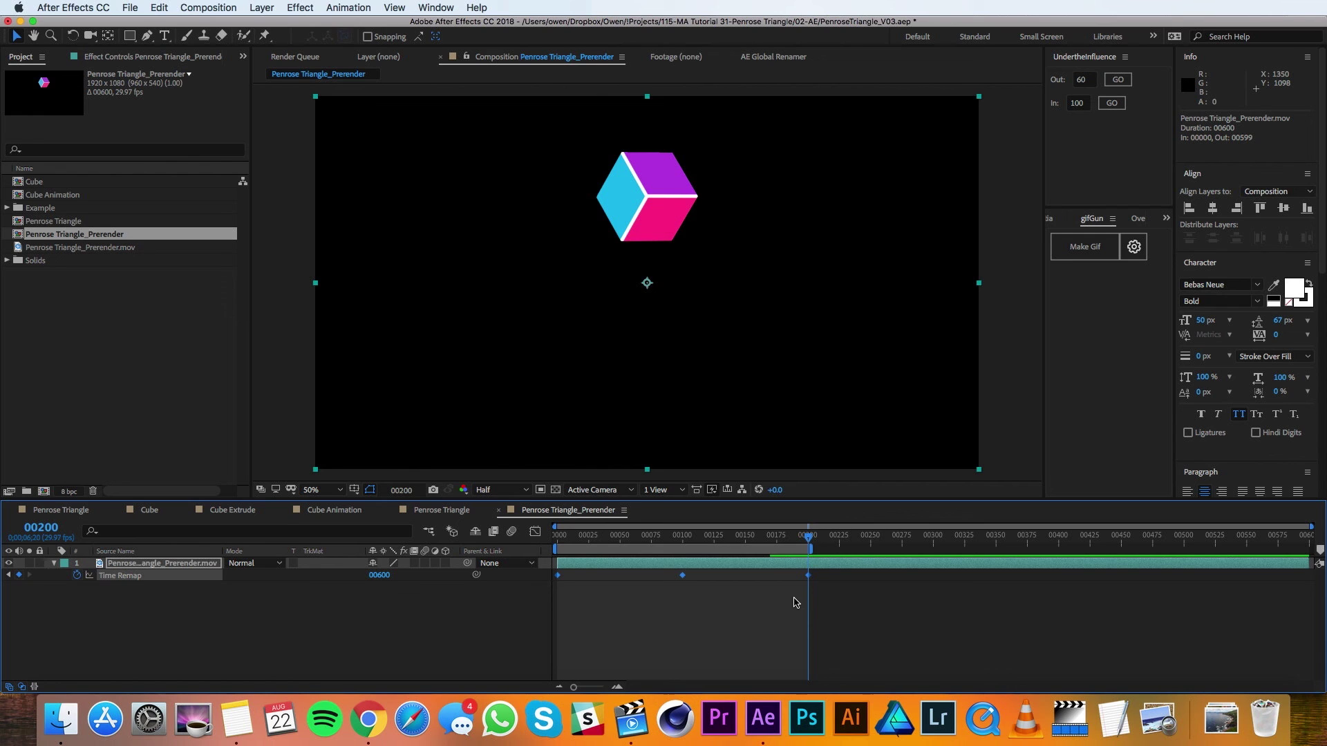
# - Apply 70% ease-in and ease-out influence to the Time Remap keyframes in UndertheInfluence
pyautogui.click(1098, 58)
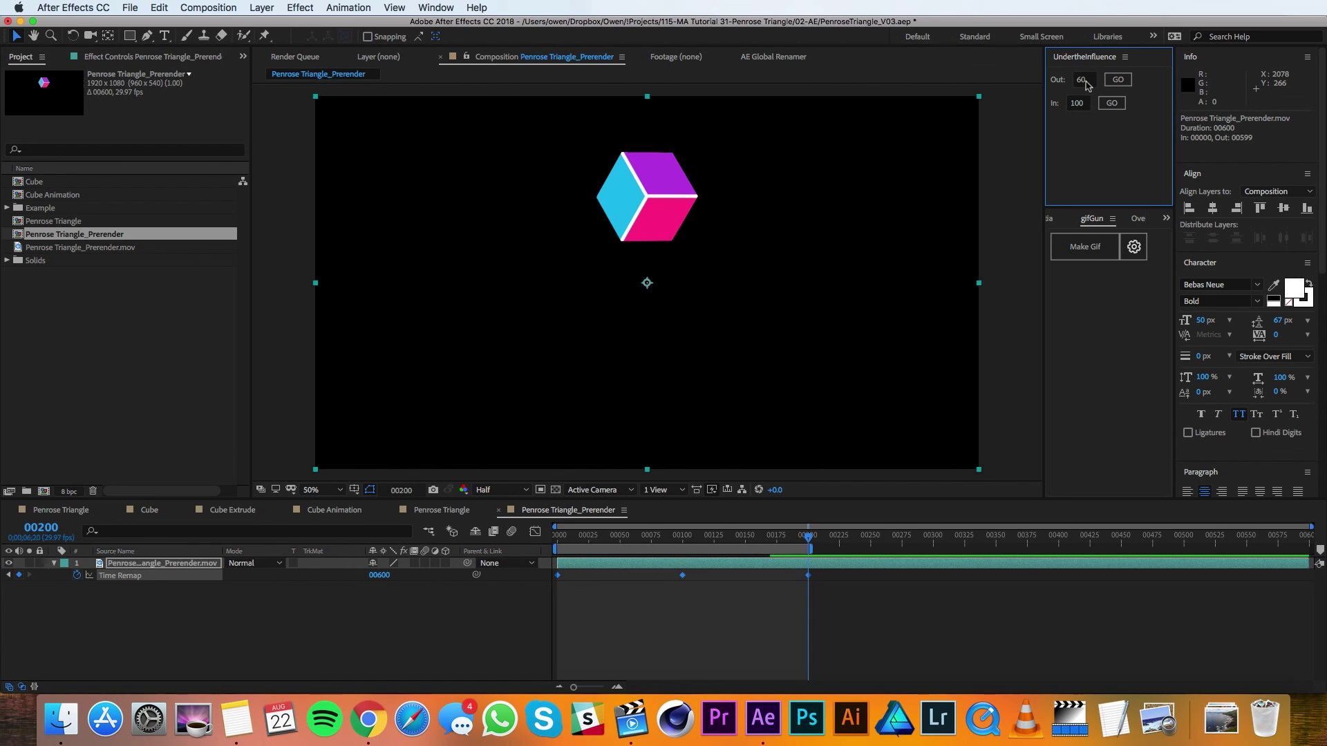
pyautogui.doubleClick(1083, 81)
pyautogui.doubleClick(1079, 104)
pyautogui.write('70')
pyautogui.click(1085, 82)
pyautogui.click(1117, 80)
pyautogui.click(1111, 103)
# - Preview the eased 201-frame animation from the Timeline, then nudge the current time back slightly
pyautogui.click(811, 543)
pyautogui.press('space')
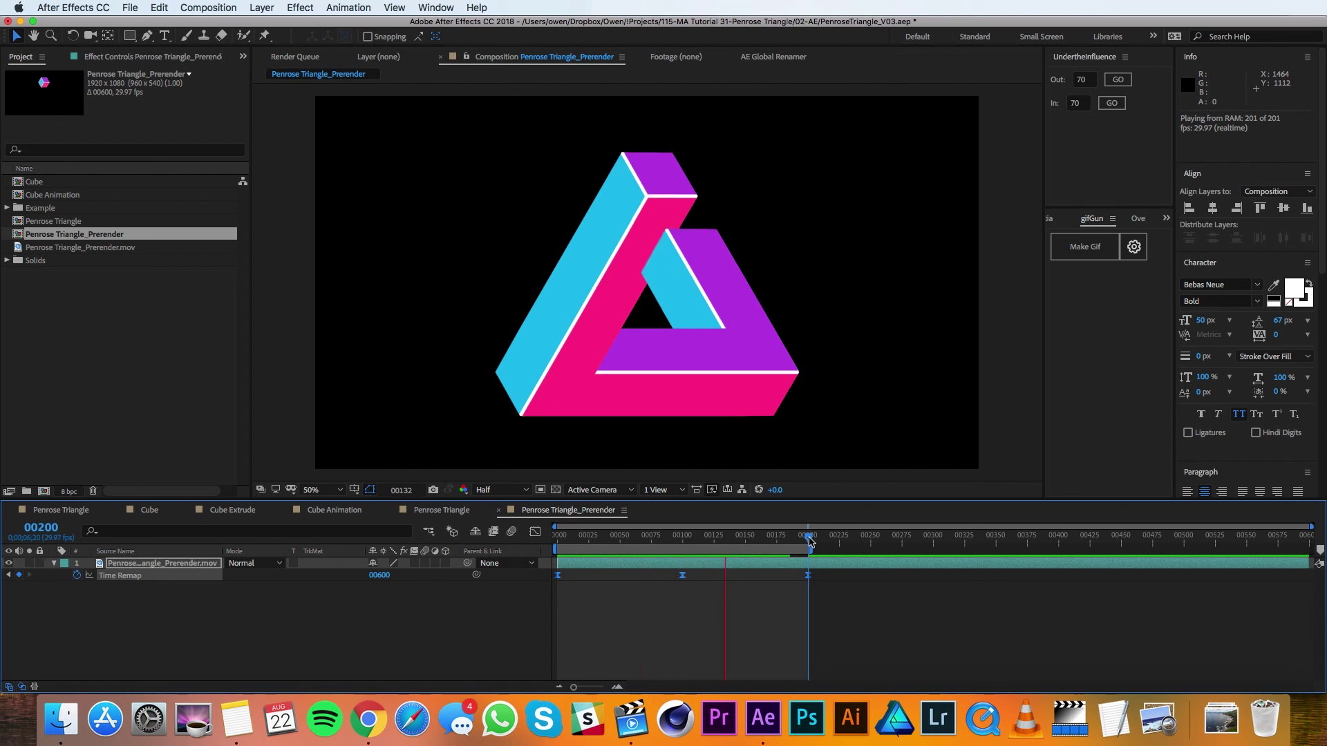
pyautogui.moveTo(811, 542); pyautogui.dragTo(800, 542)
# - Add White Solid 3 (1920×1080) beneath the prerendered .mov layer and preview the animation
pyautogui.click(502, 594)
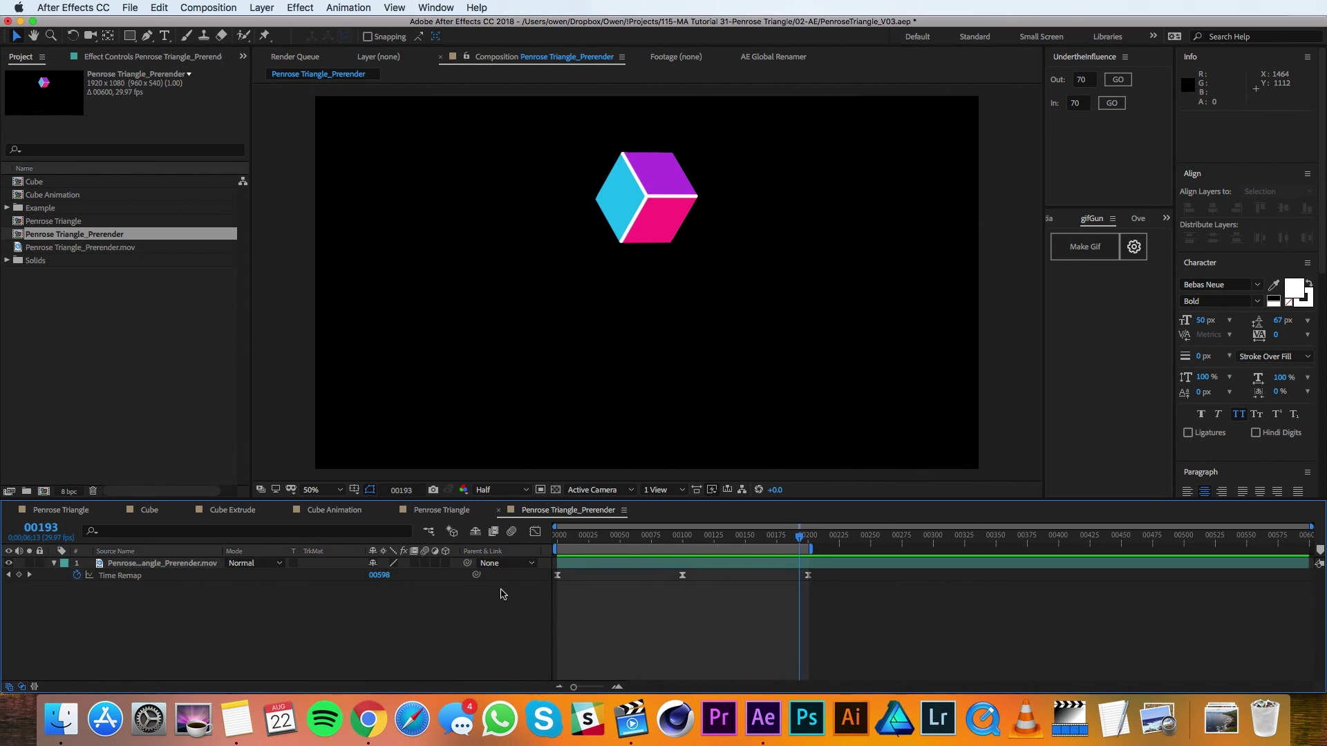
pyautogui.click(261, 7)
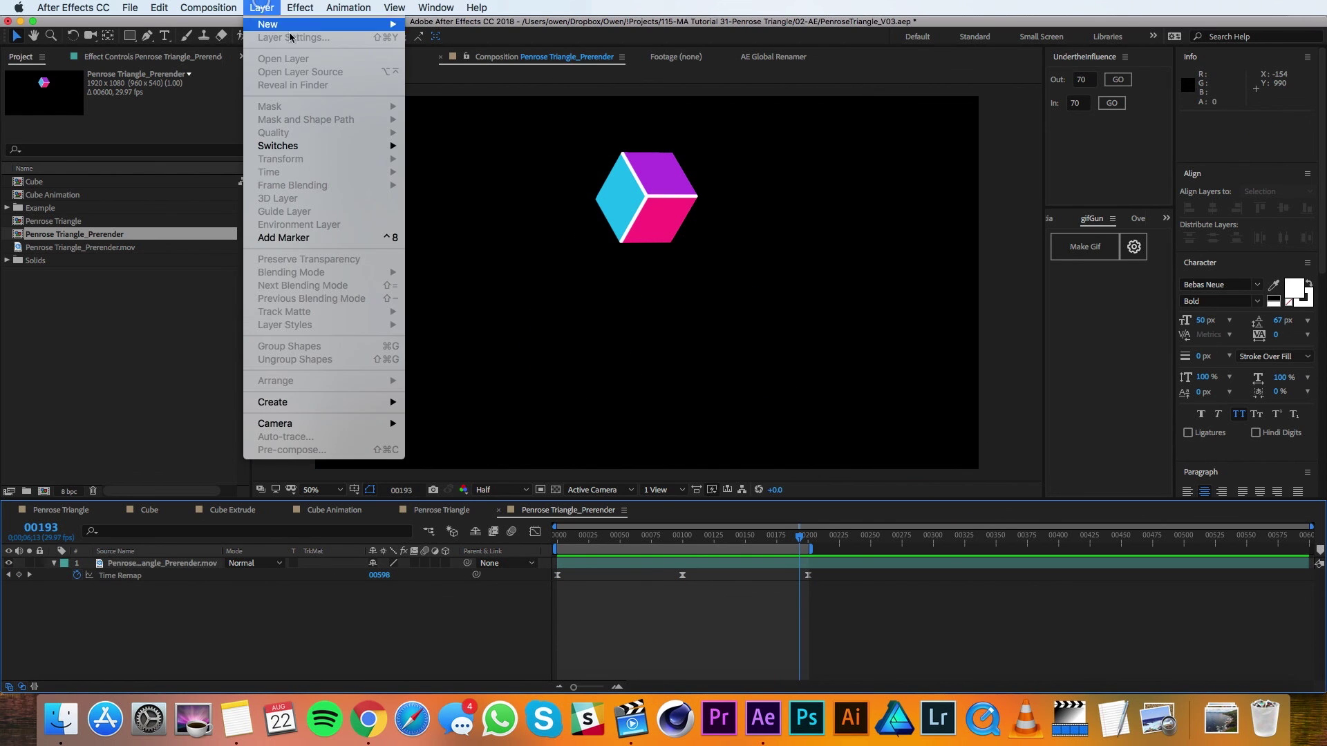
pyautogui.moveTo(320, 26)
pyautogui.click(442, 42)
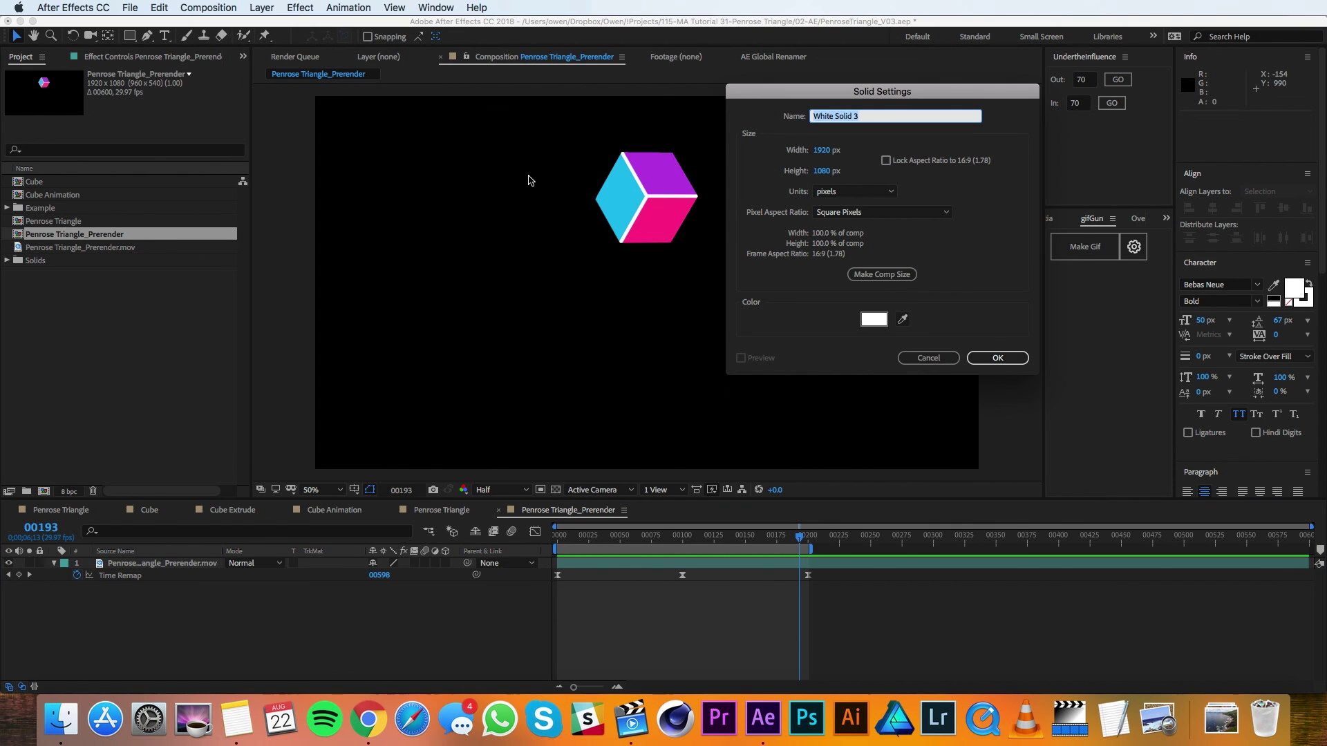
pyautogui.click(994, 358)
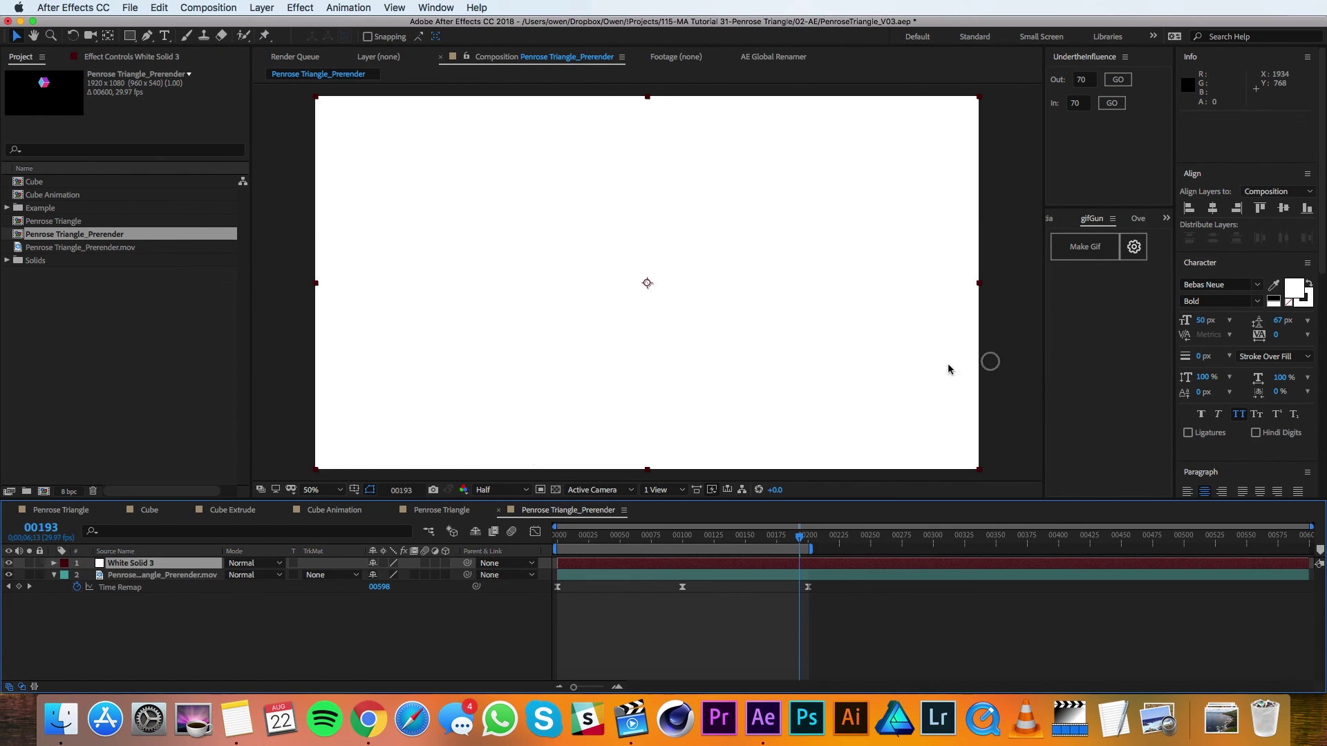
pyautogui.moveTo(119, 569); pyautogui.dragTo(119, 613)
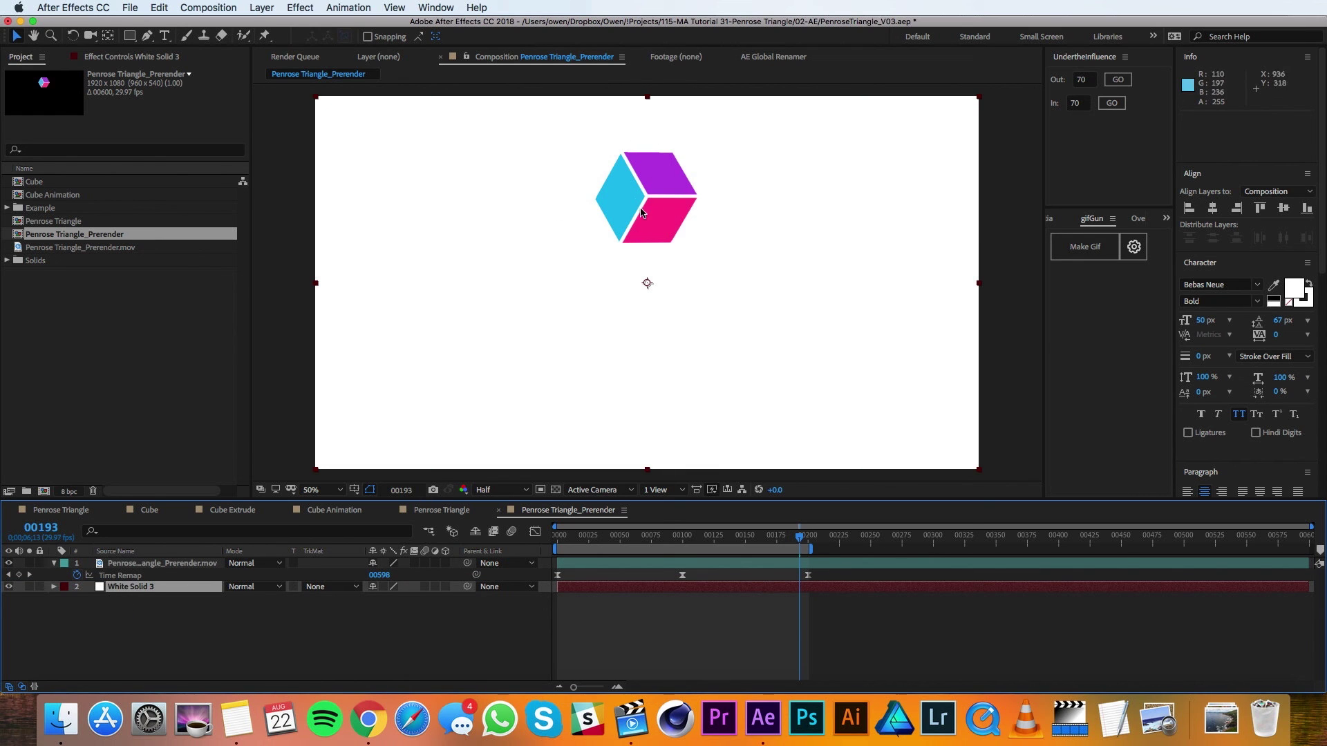
pyautogui.press('space')
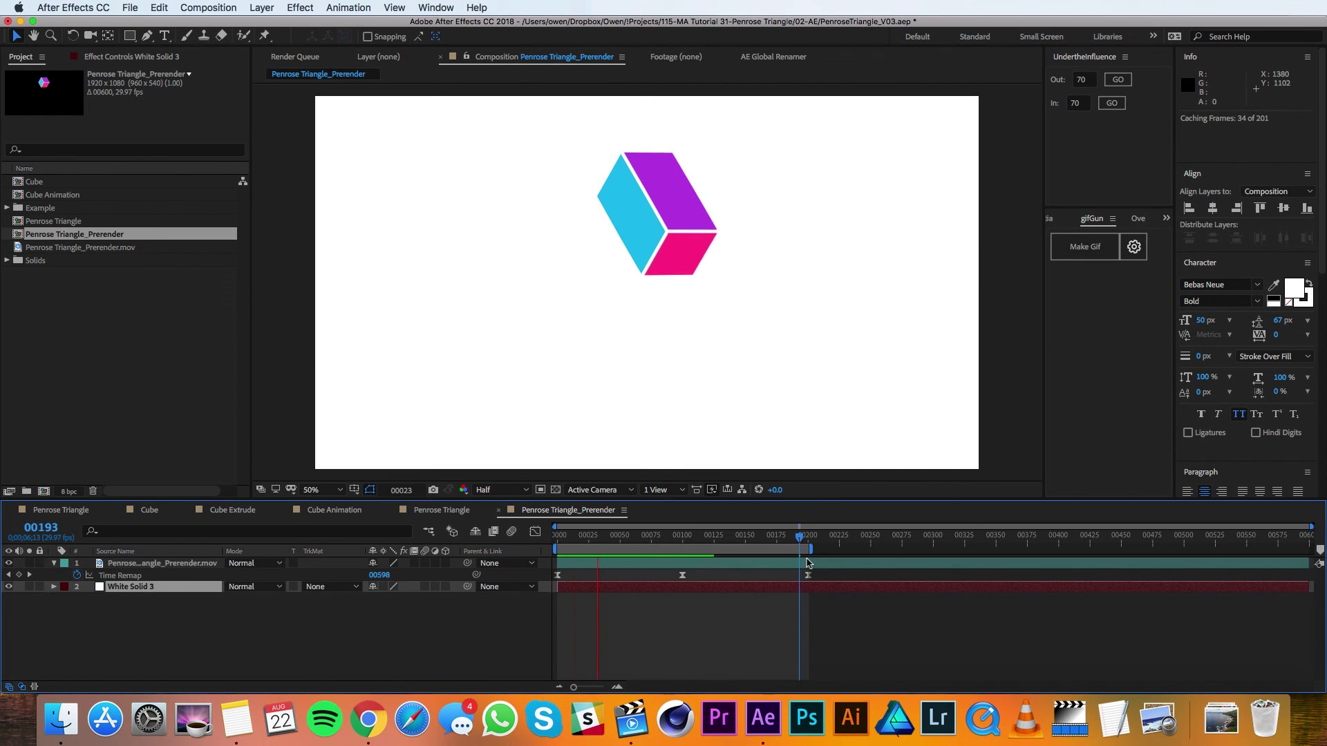